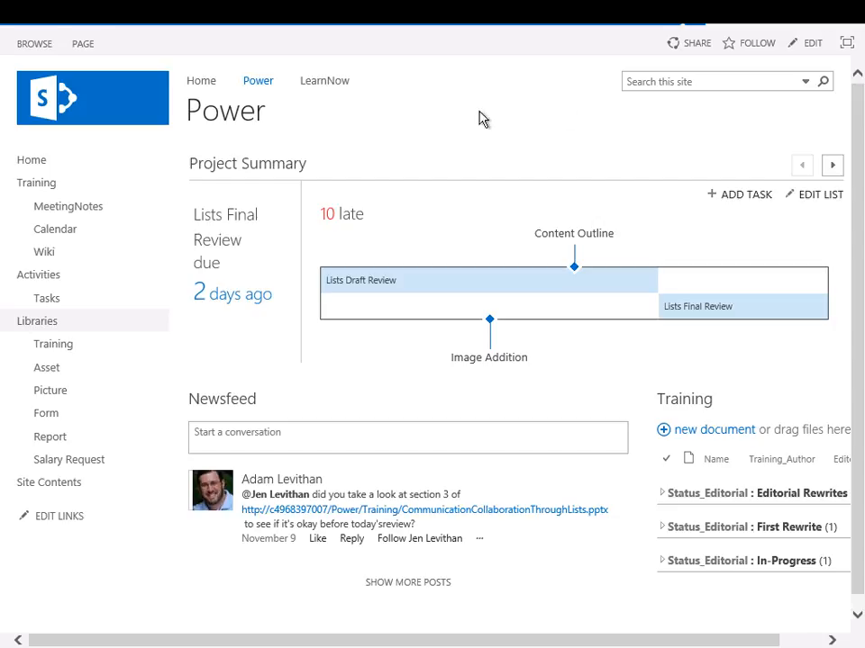
Open the Power page for editing and place the insertion point in the content area directly below the Project Summary web part
left_click(816, 45)
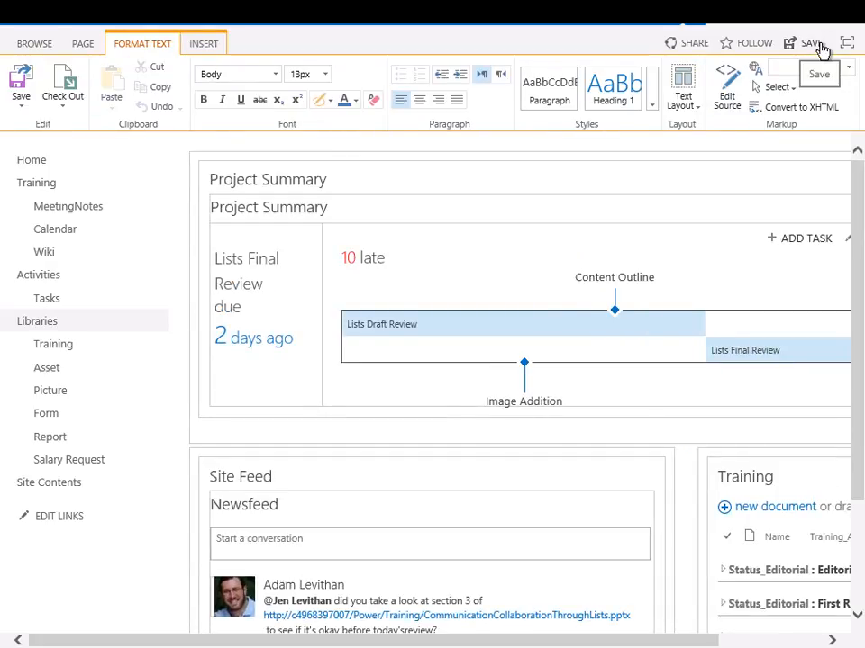
left_click(221, 437)
scroll(227, 428, "down", 2)
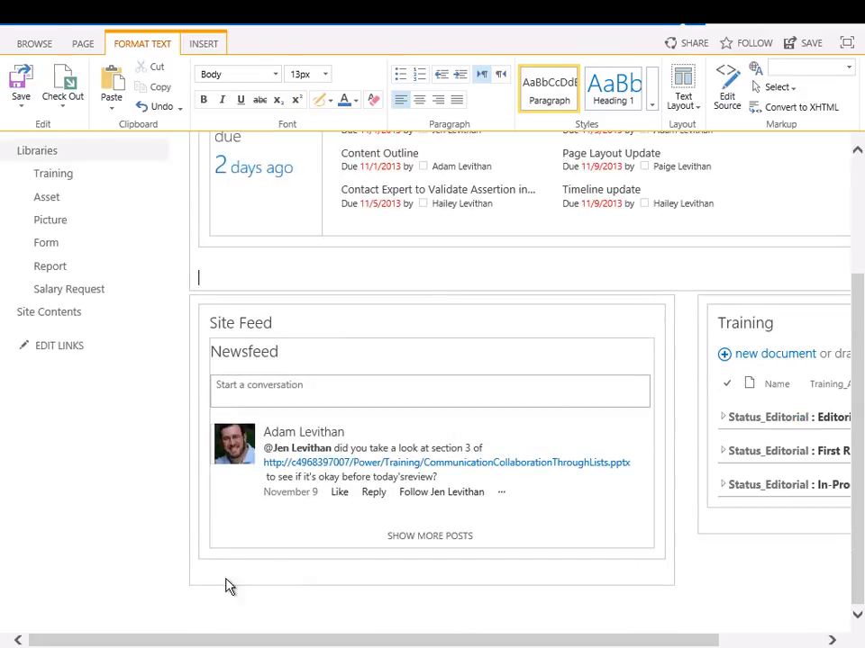
left_click(228, 571)
left_click(756, 513)
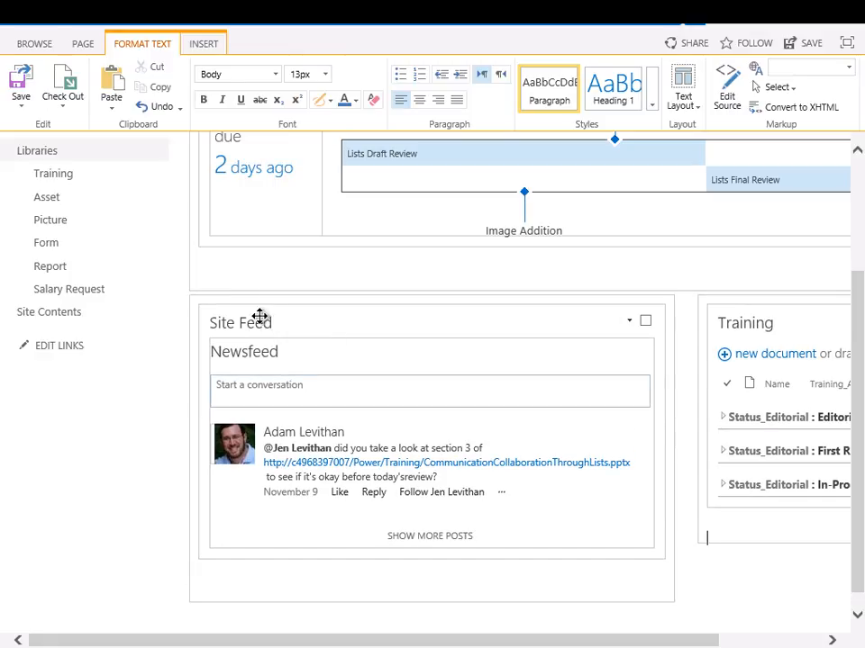
left_click(223, 278)
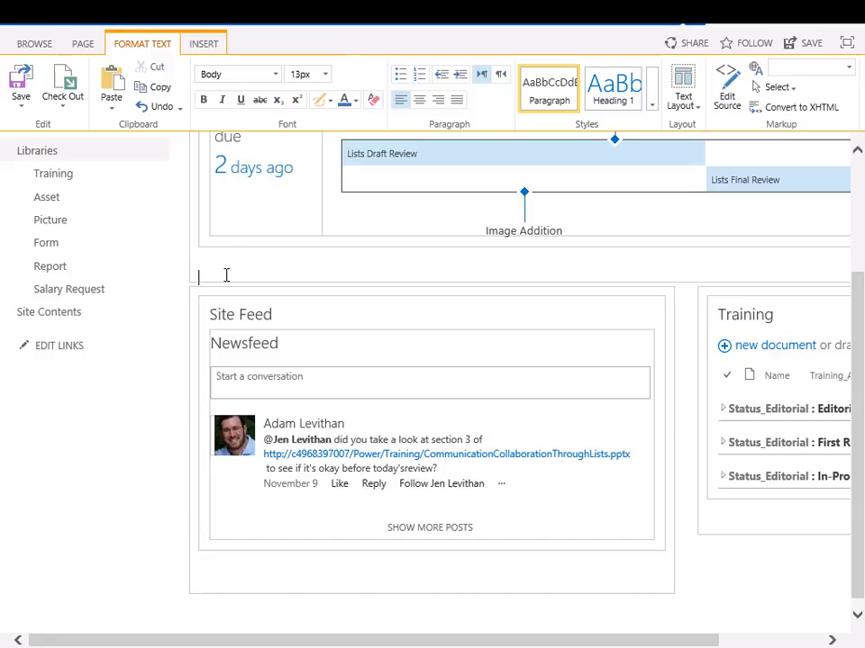
Insert the Documents web part from the Apps category at the insertion point below Project Summary
left_click(202, 45)
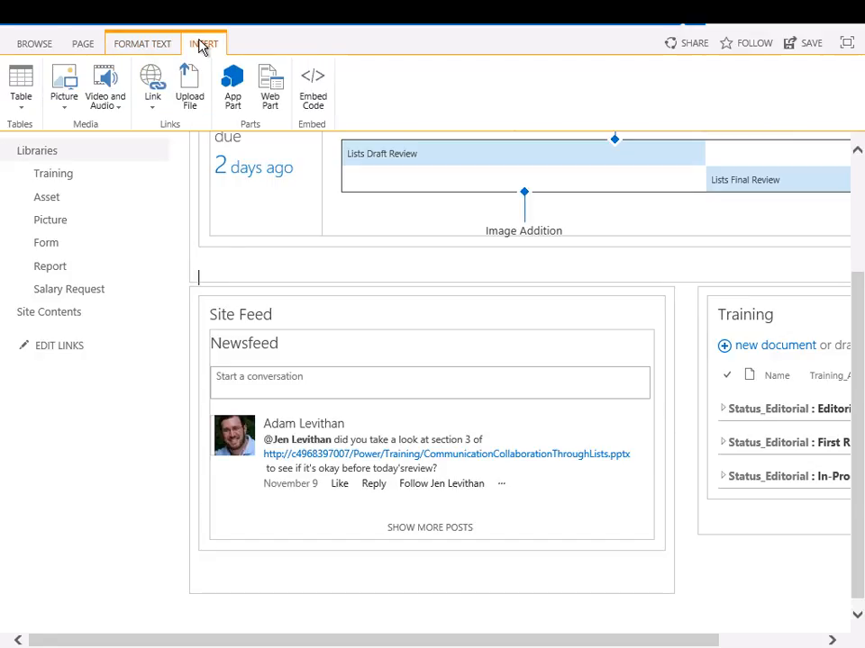
left_click(270, 103)
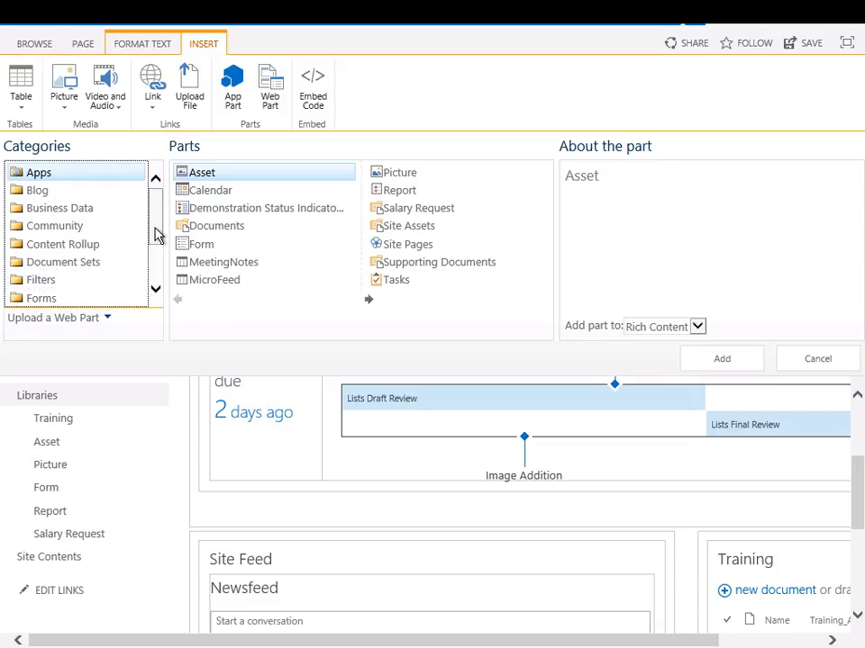
left_click_drag(157, 235, 148, 200)
left_click(196, 227)
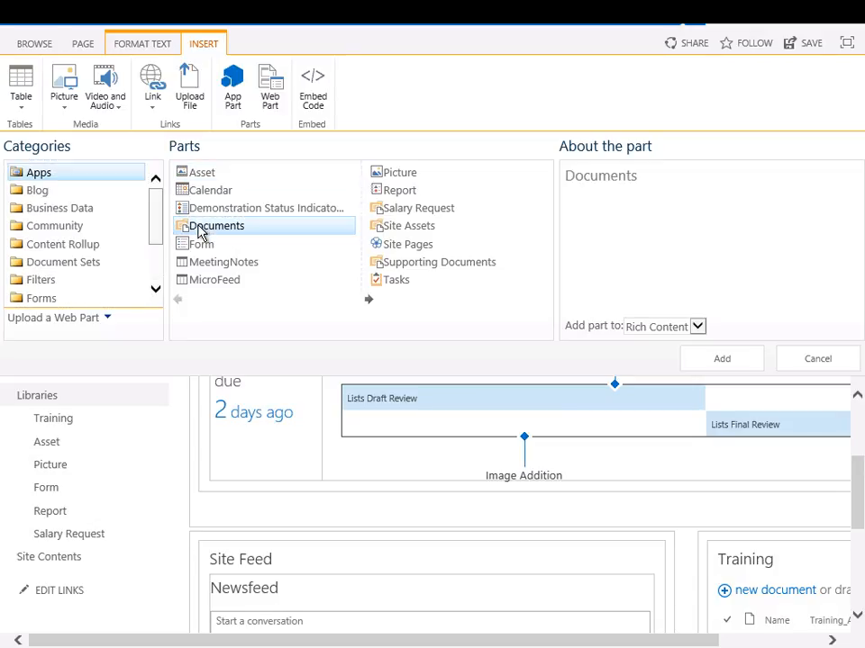
left_click(725, 368)
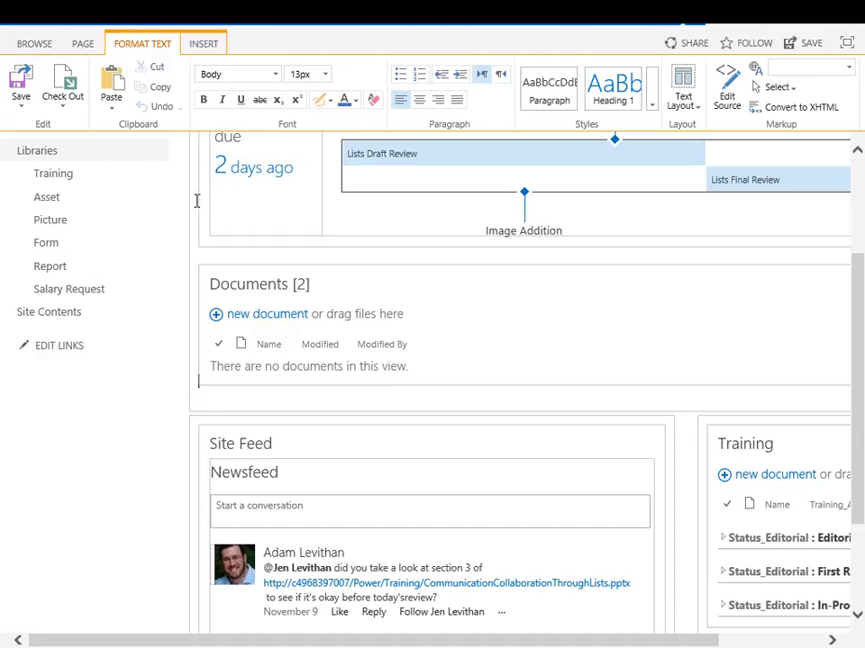
Save the page while keeping it in edit mode, and place the insertion point below the Documents web part
left_click(23, 107)
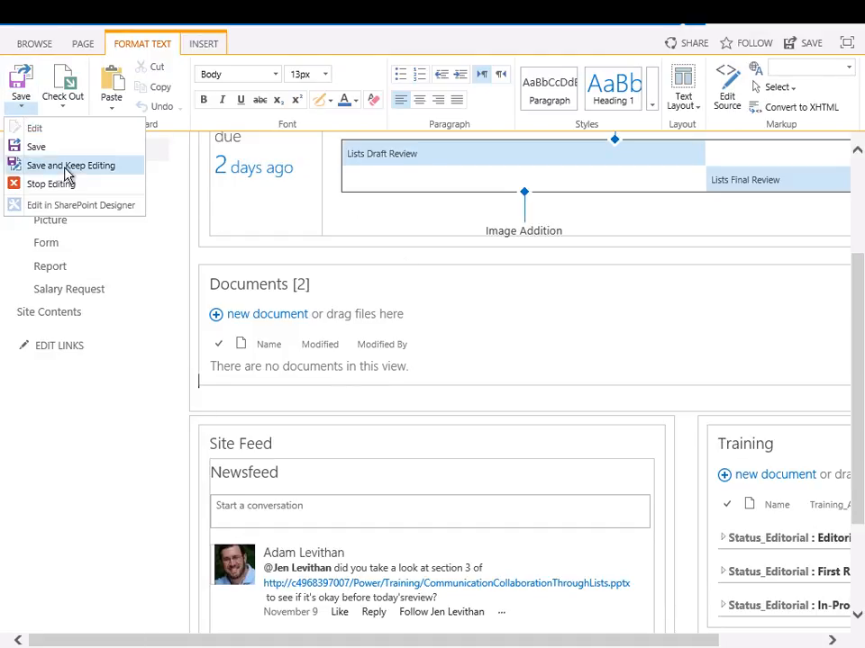
left_click(68, 167)
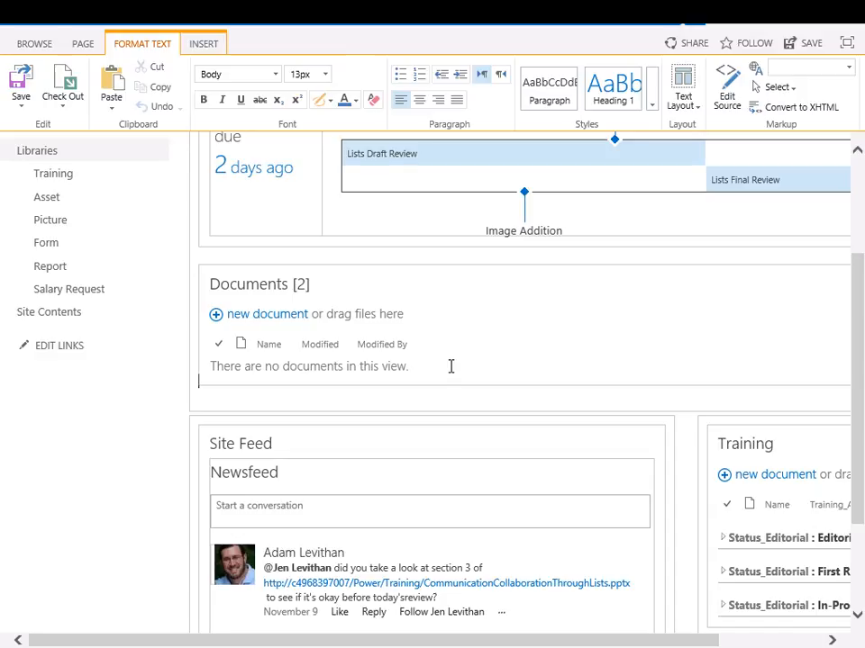
left_click(216, 405)
left_click(203, 45)
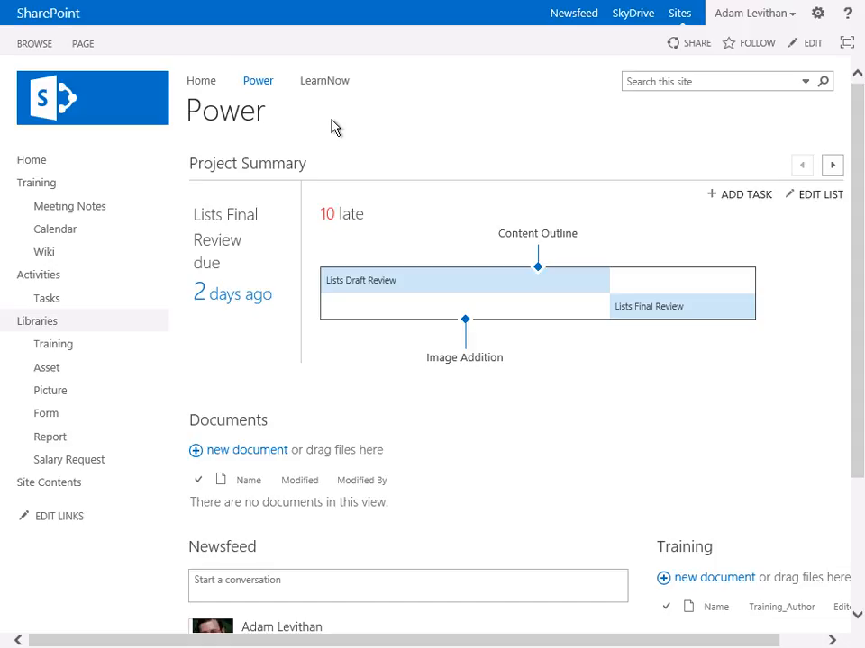
Reopen the Power page for editing and focus on its content by hiding the site navigation
left_click(819, 16)
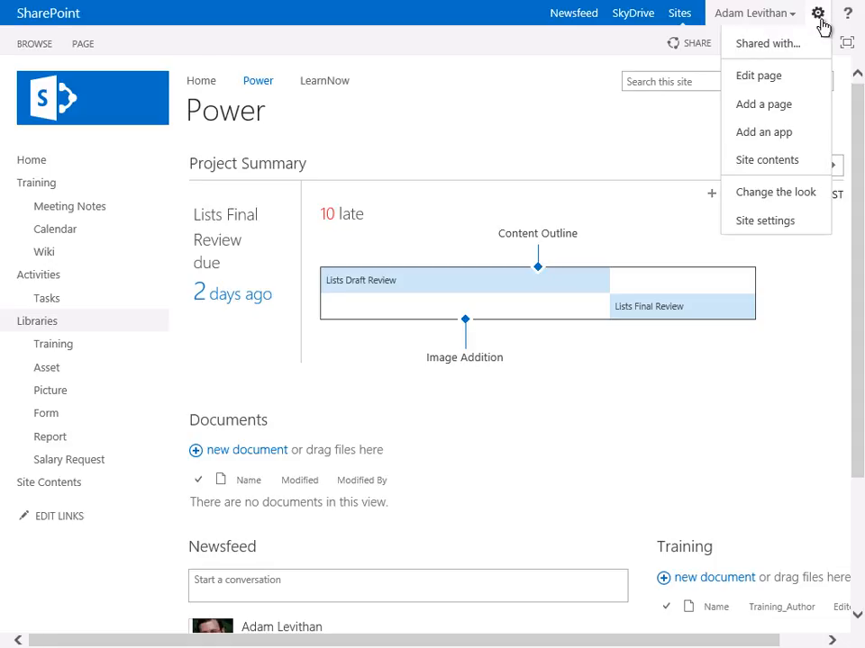
left_click(799, 81)
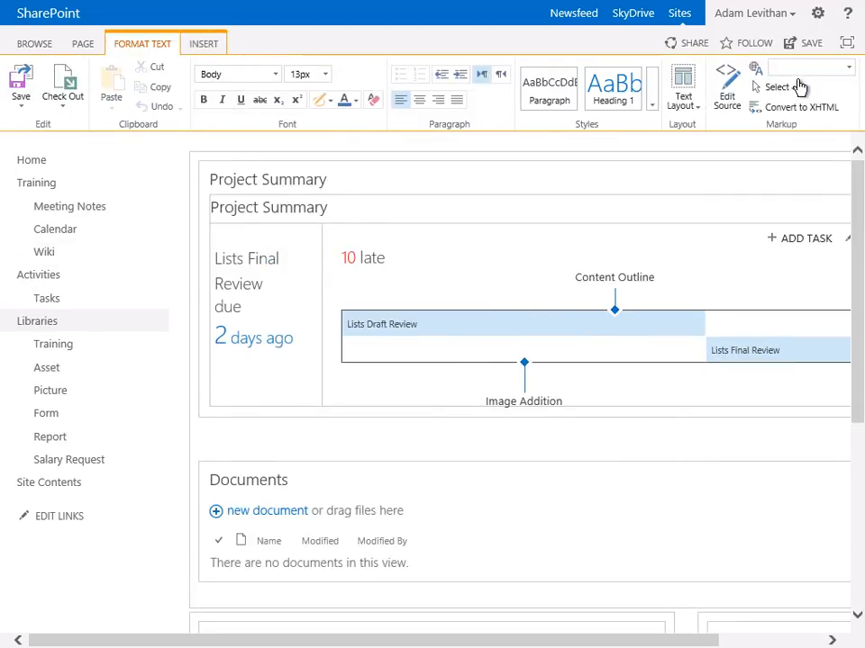
left_click(845, 43)
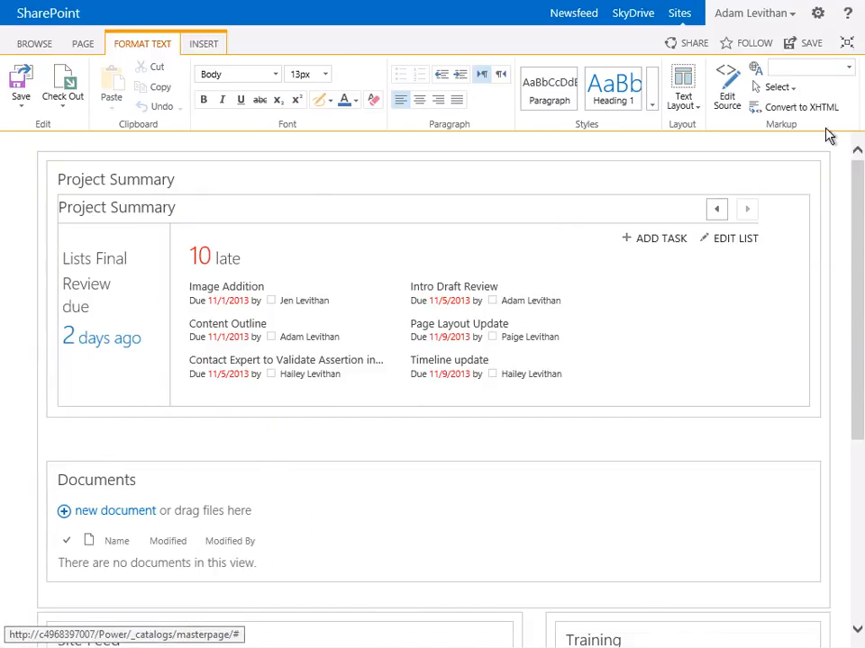
Open the Documents web part's properties and set its toolbar type to No Toolbar
left_click(786, 482)
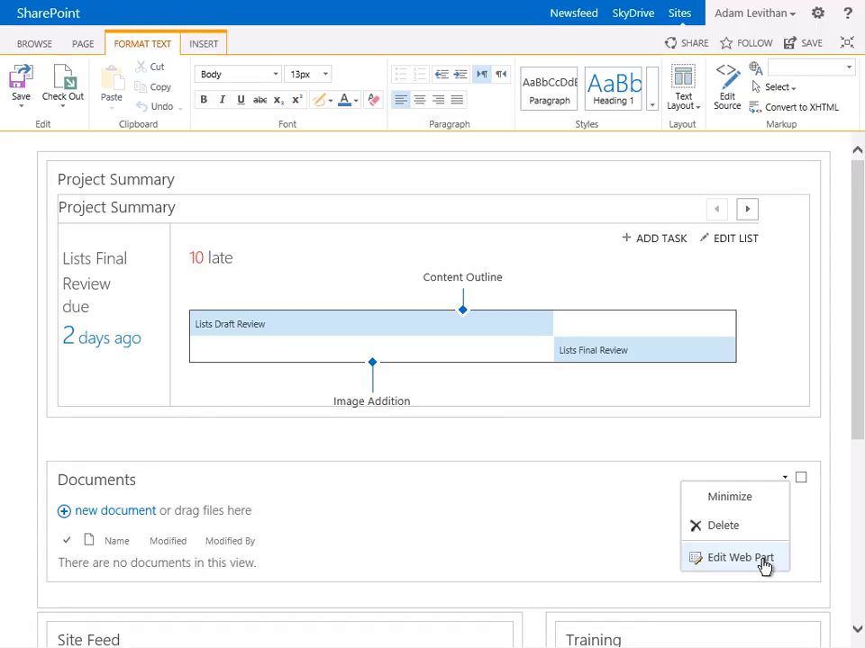
left_click(763, 559)
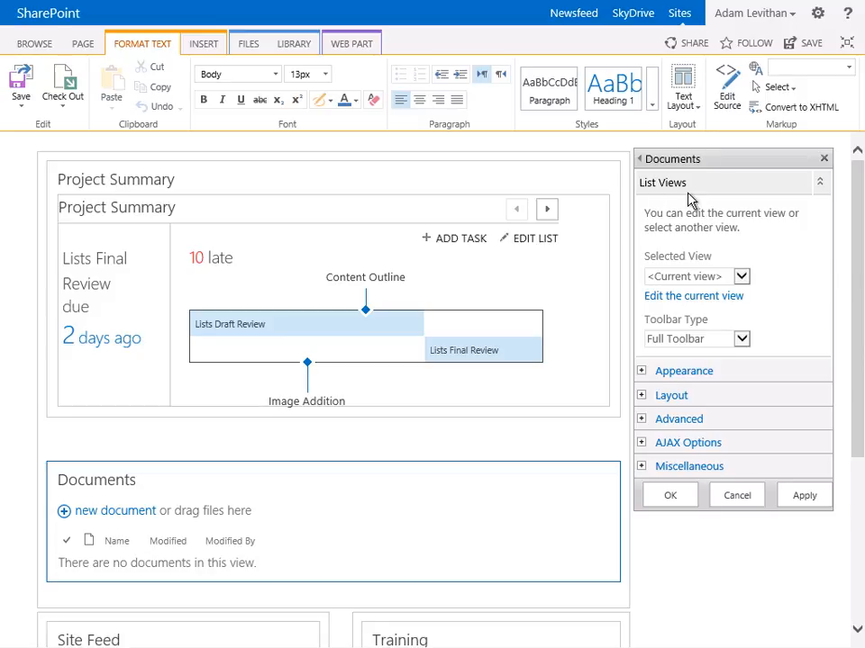
left_click(742, 279)
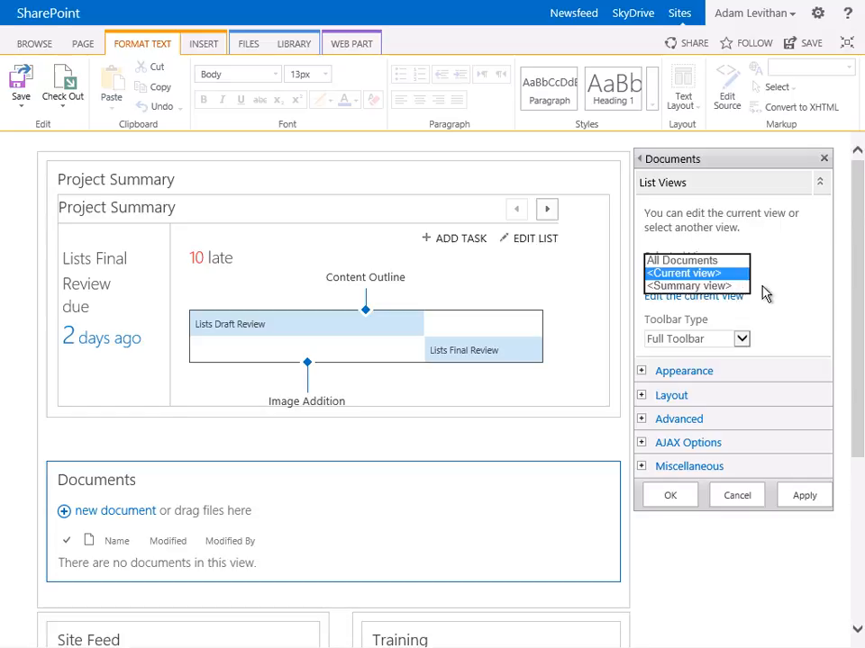
left_click(762, 294)
left_click(742, 339)
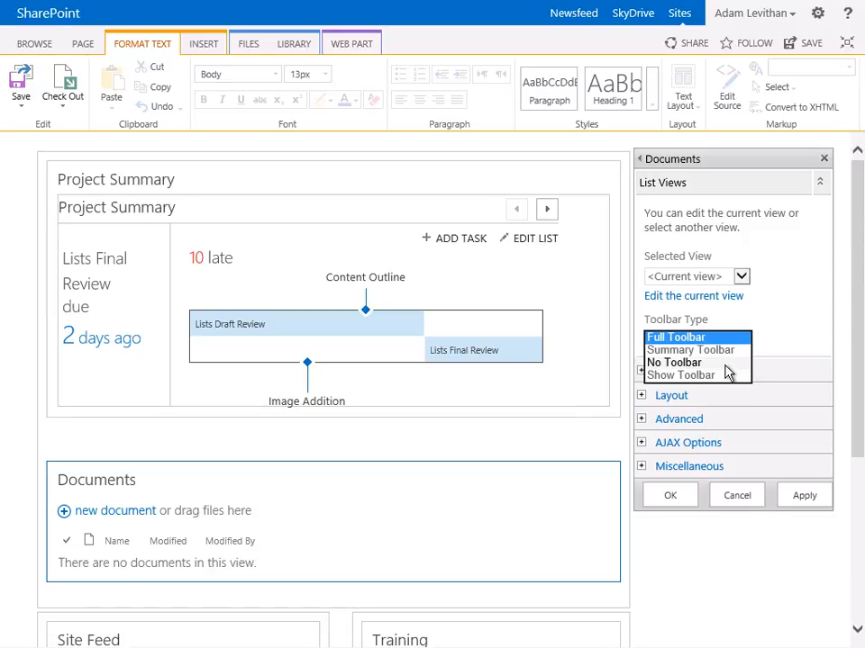
left_click(726, 363)
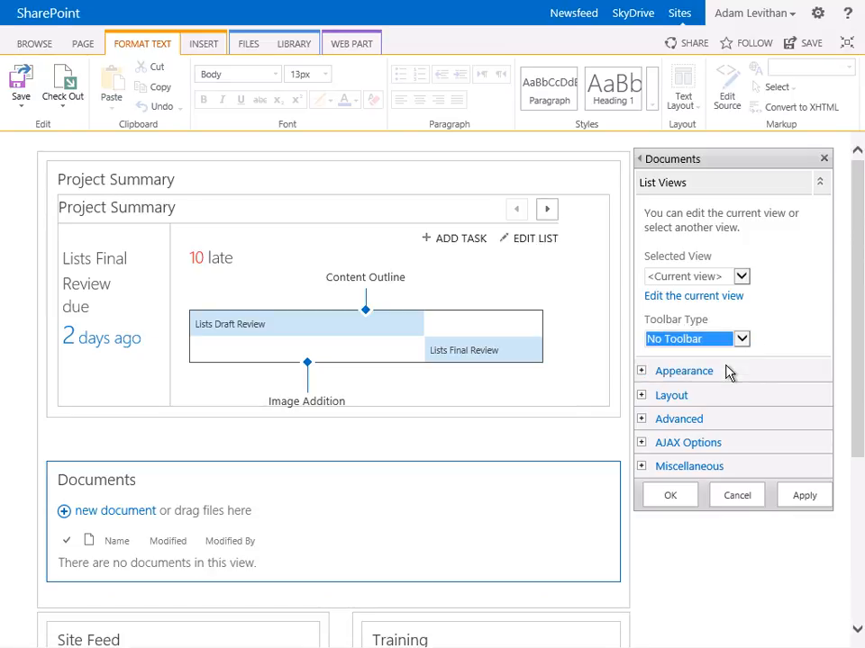
Change the web part's title to "Training Documents" in its appearance settings
left_click(641, 372)
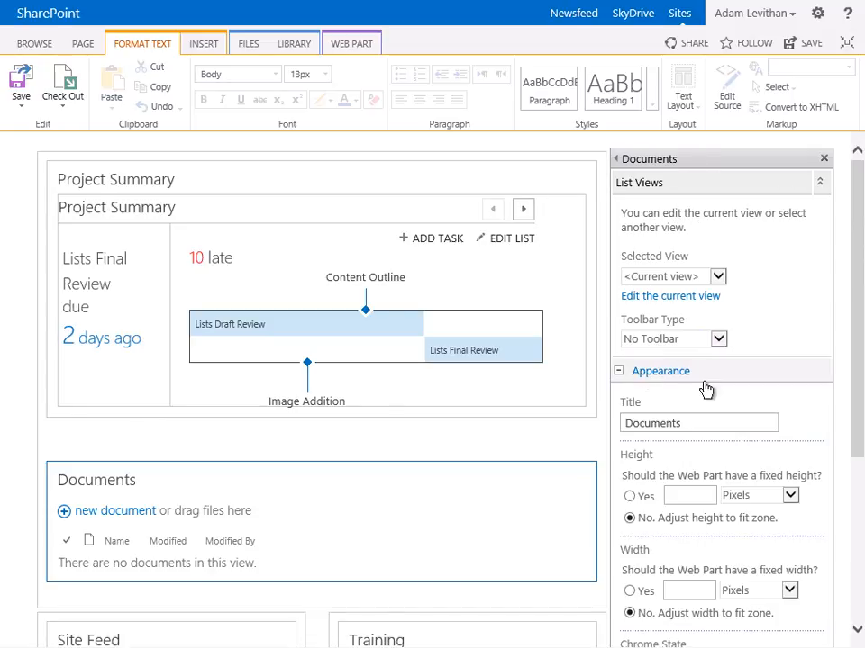
scroll(715, 383, "down", 1)
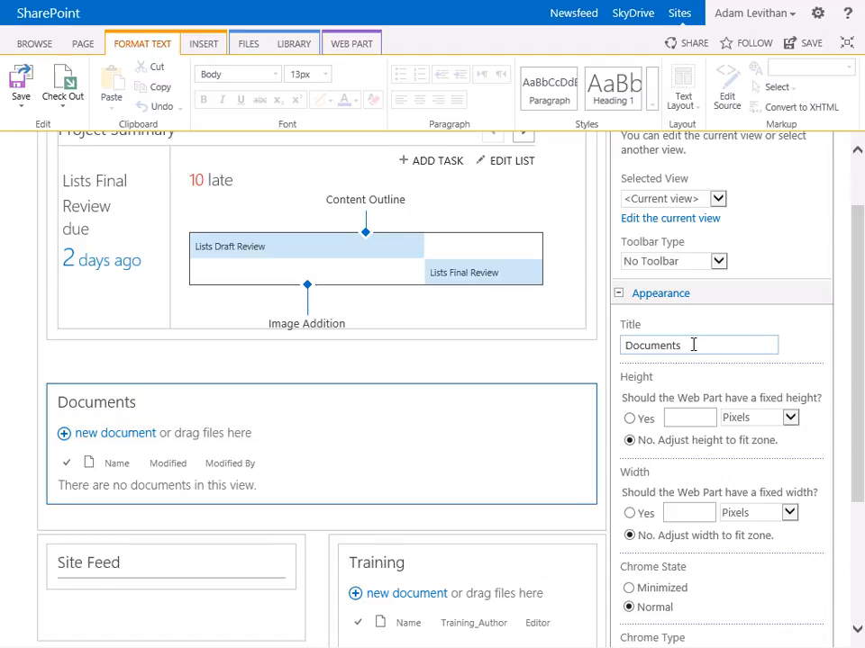
left_click_drag(693, 345, 583, 355)
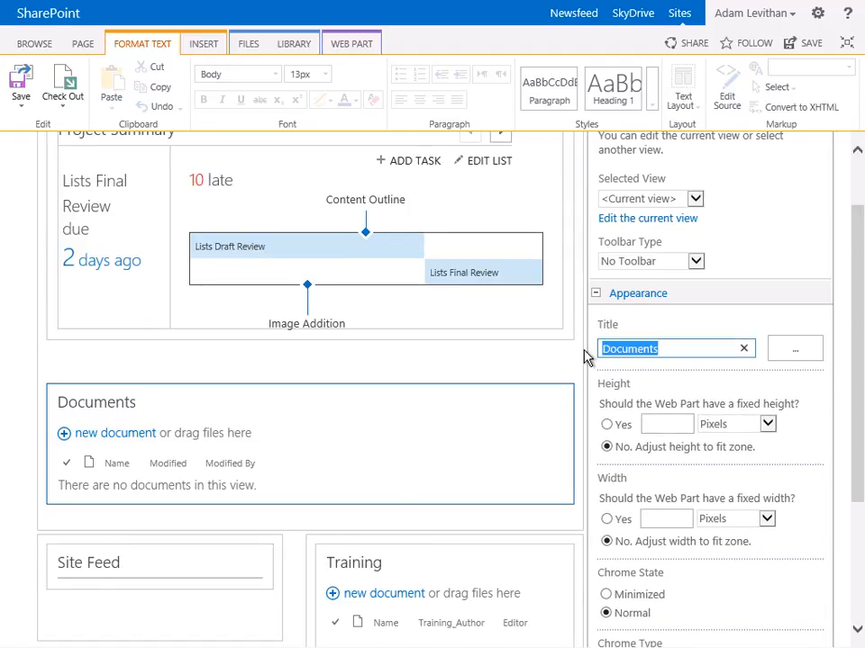
type("Training Documents")
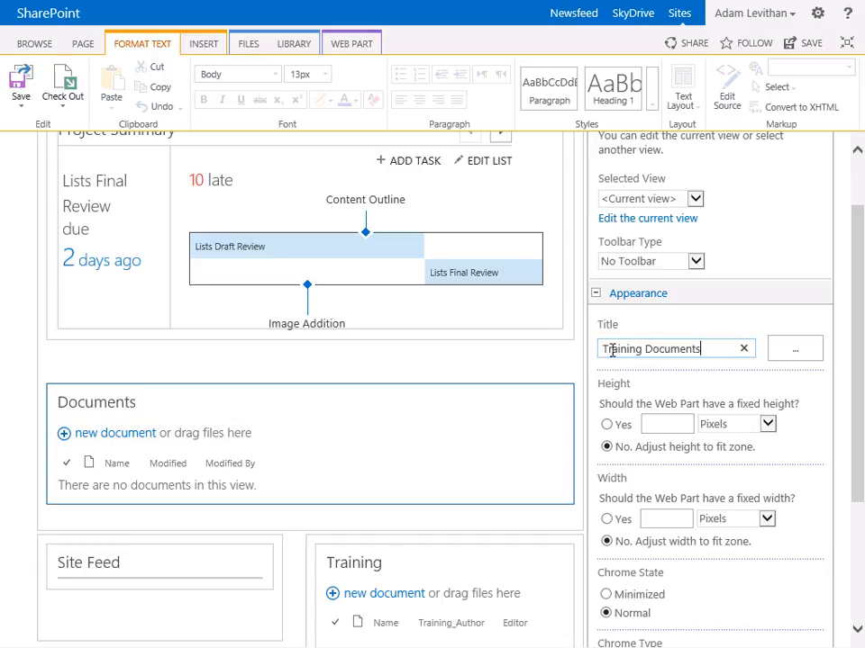
Set the web part's chrome type to Title and Border
scroll(612, 353, "down", 4)
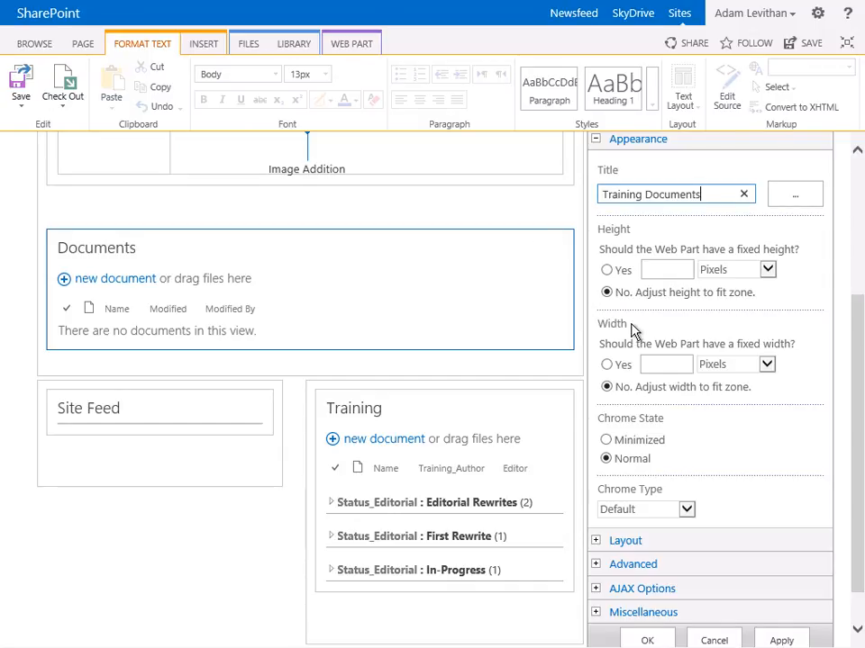
scroll(633, 330, "down", 1)
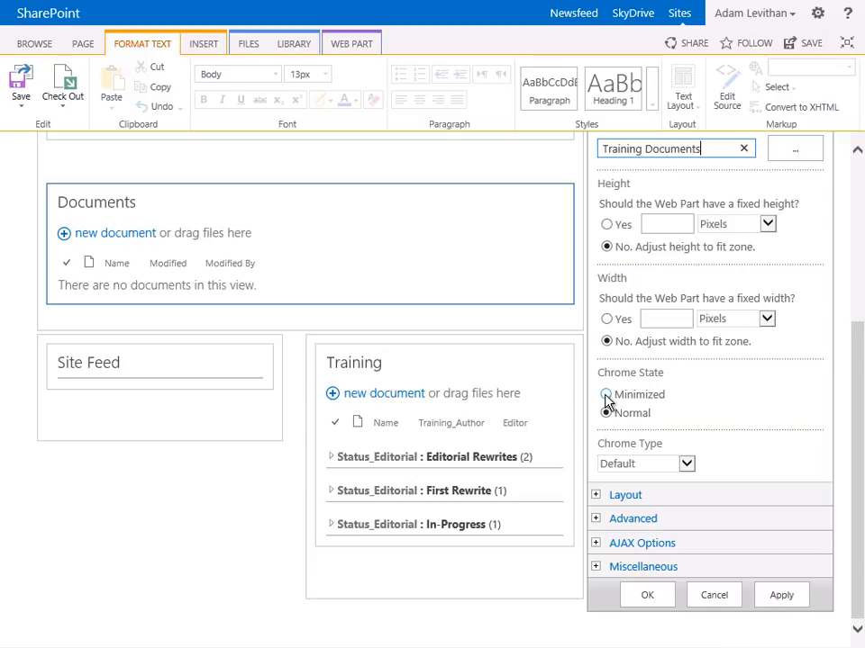
left_click(689, 466)
left_click(708, 459)
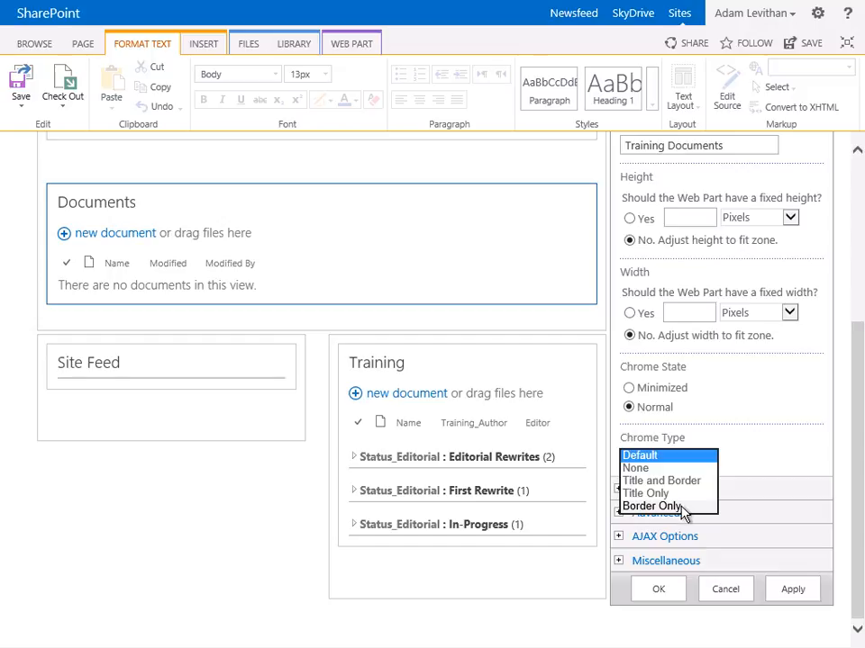
left_click(681, 490)
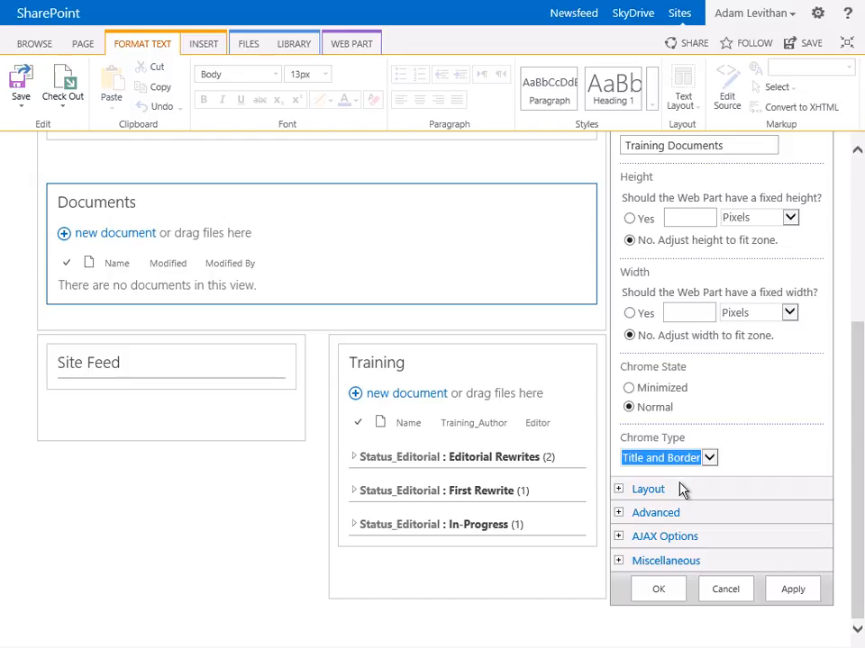
Examine the web part's layout settings for visibility, direction and zone, then collapse them
left_click(623, 493)
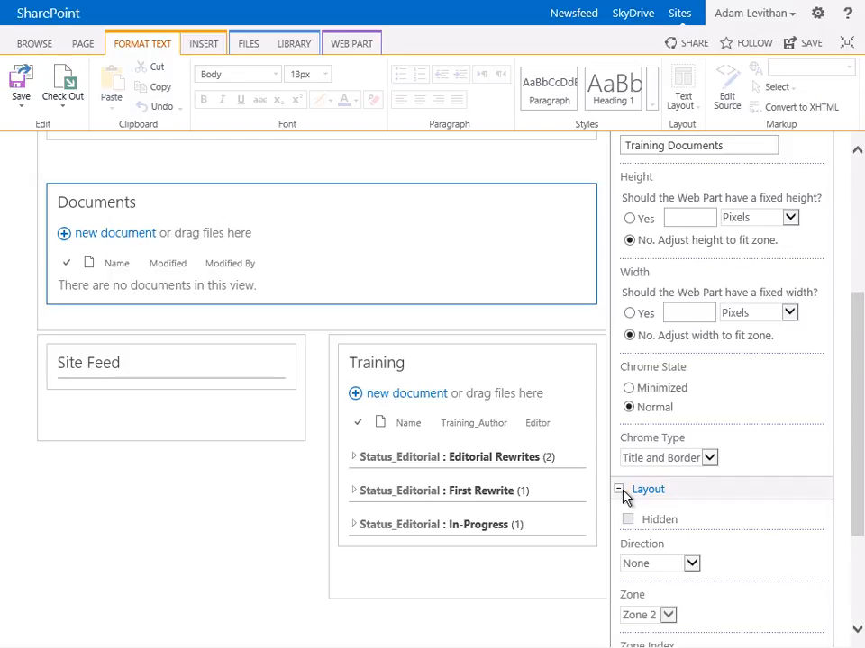
scroll(712, 455, "down", 3)
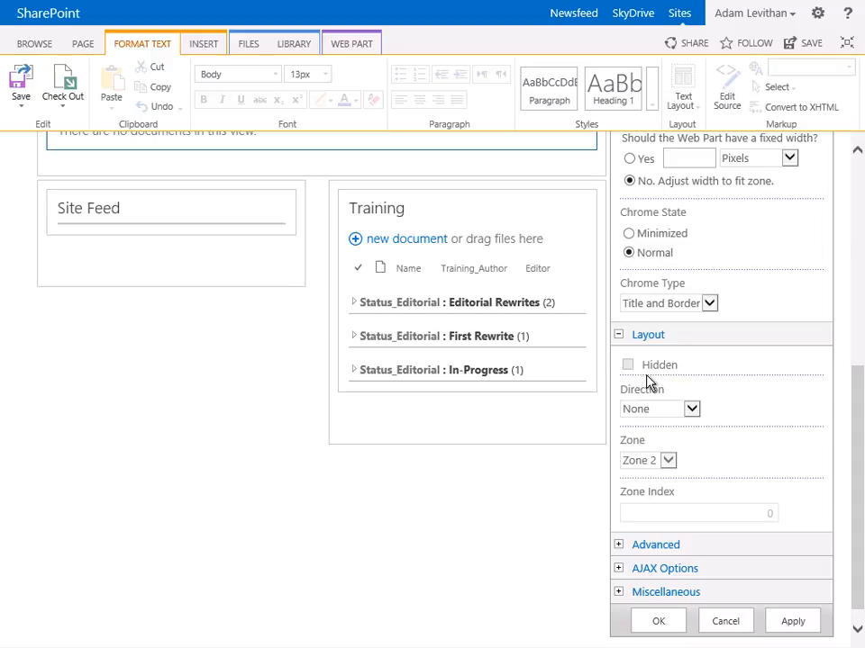
left_click(619, 336)
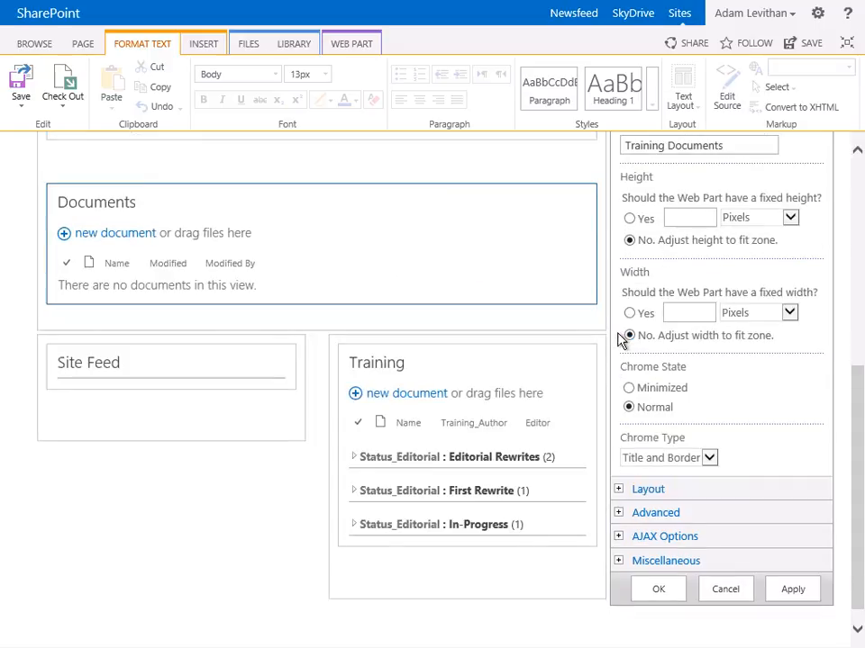
Disable Allow Minimize and Allow Editing in Personal View in the web part's advanced settings
left_click(621, 513)
scroll(691, 483, "down", 3)
scroll(695, 475, "down", 2)
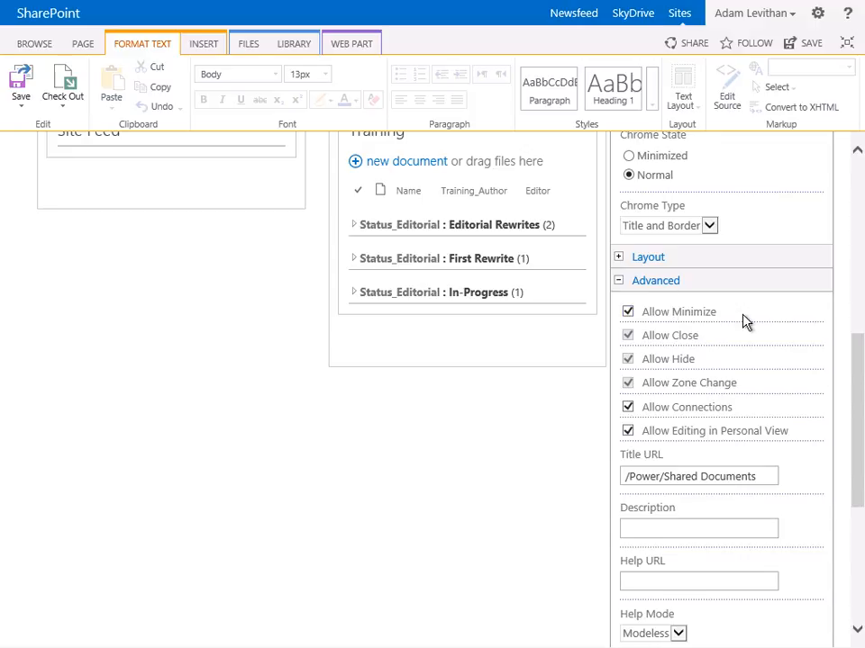
left_click(627, 313)
left_click(628, 433)
Review the web part's Title URL in the advanced settings and select its whole path
scroll(641, 422, "down", 1)
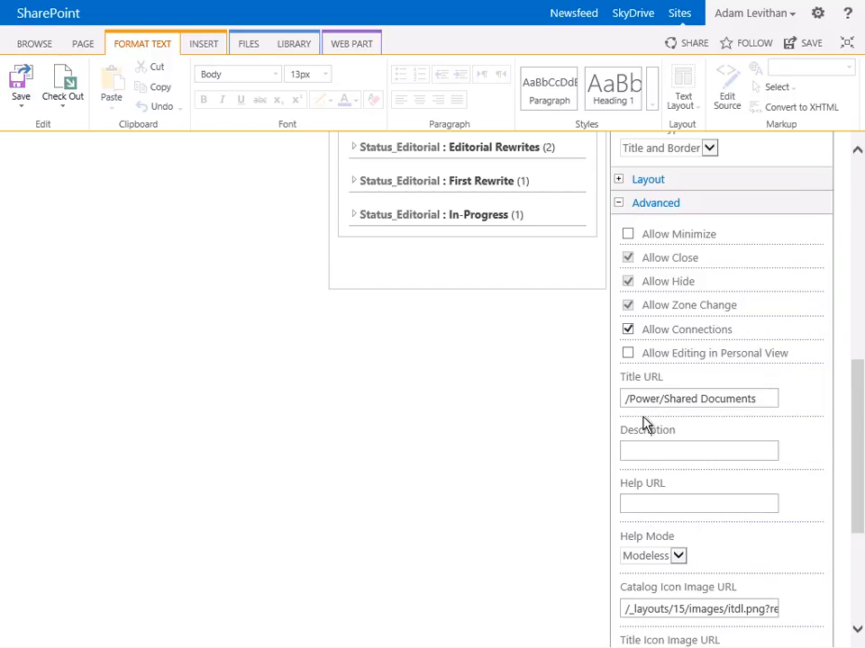
scroll(645, 424, "down", 1)
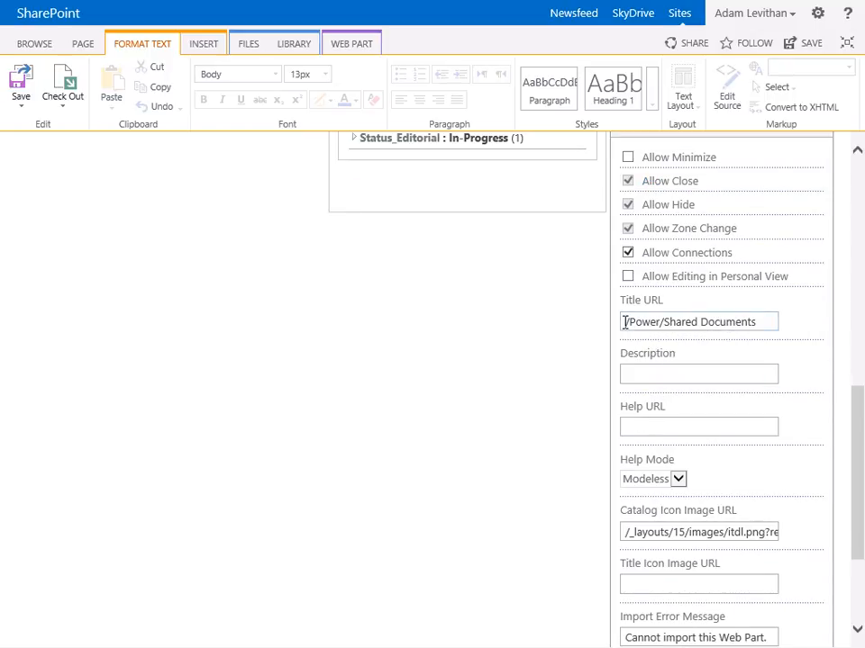
left_click_drag(624, 323, 743, 324)
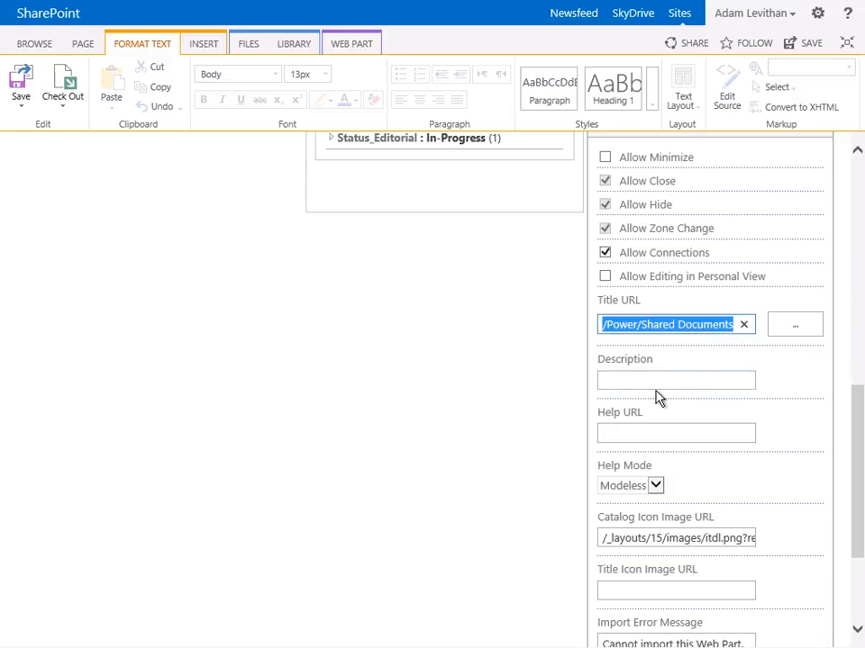
Examine the web part's remaining advanced settings, its AJAX options and its miscellaneous settings
scroll(659, 381, "down", 1)
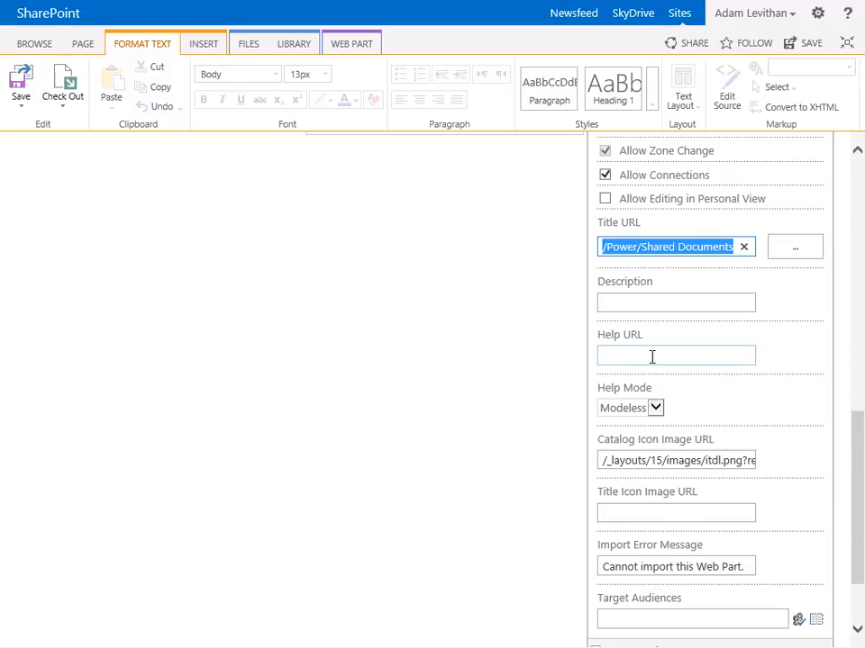
scroll(653, 357, "down", 2)
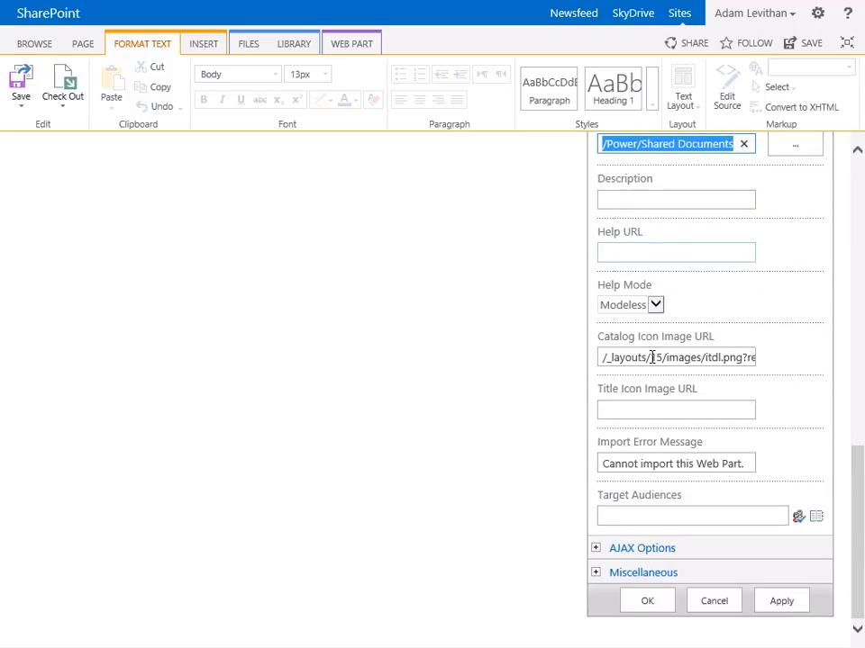
left_click(595, 548)
scroll(667, 533, "down", 3)
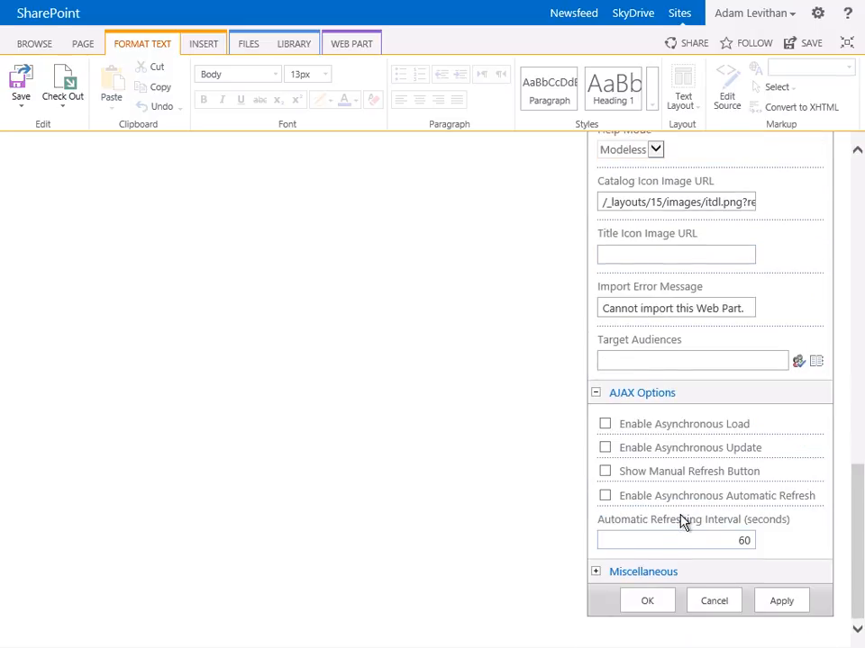
left_click(596, 394)
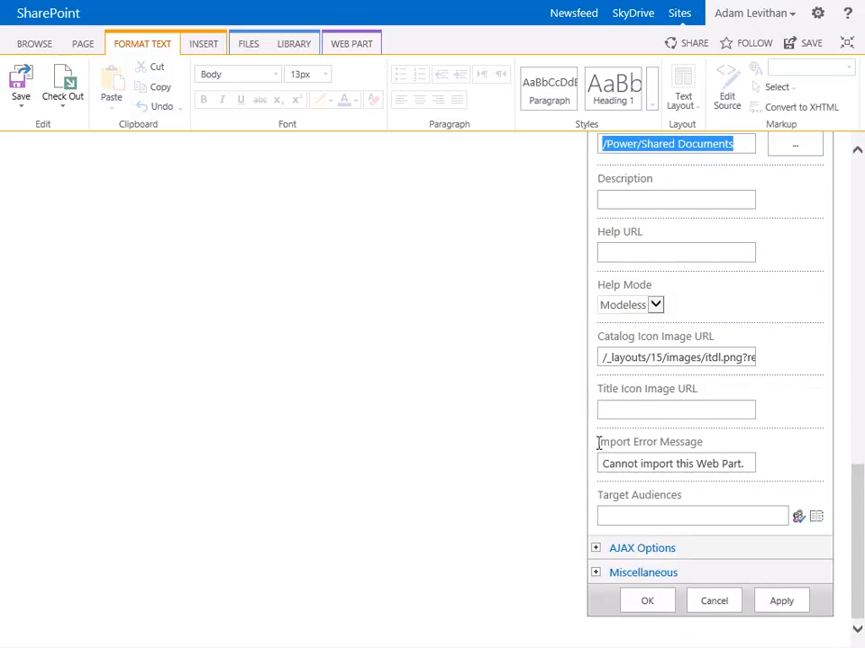
left_click(595, 574)
scroll(711, 541, "down", 7)
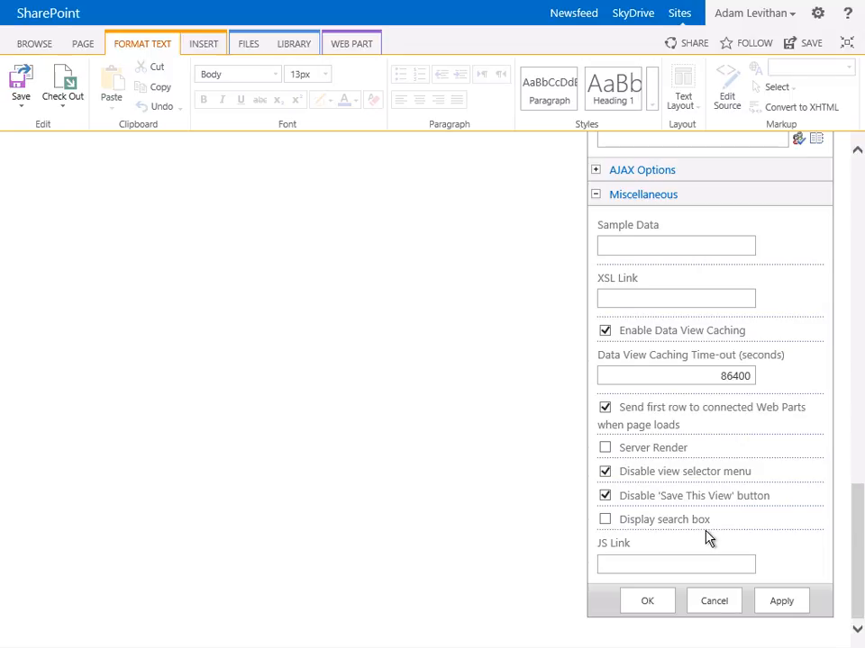
Apply the Training Documents web part's settings, and save the page while keeping it open for editing
left_click(790, 610)
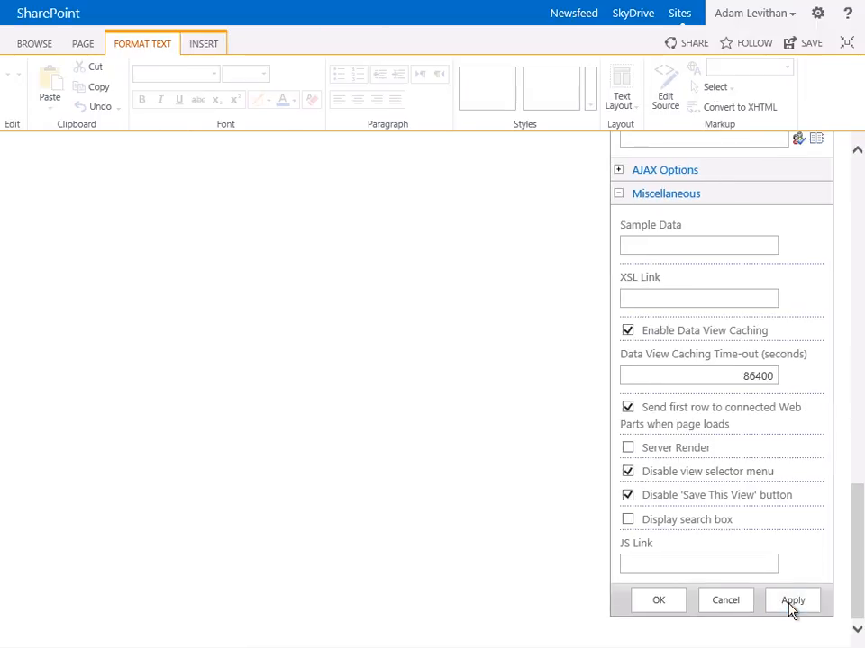
left_click(788, 609)
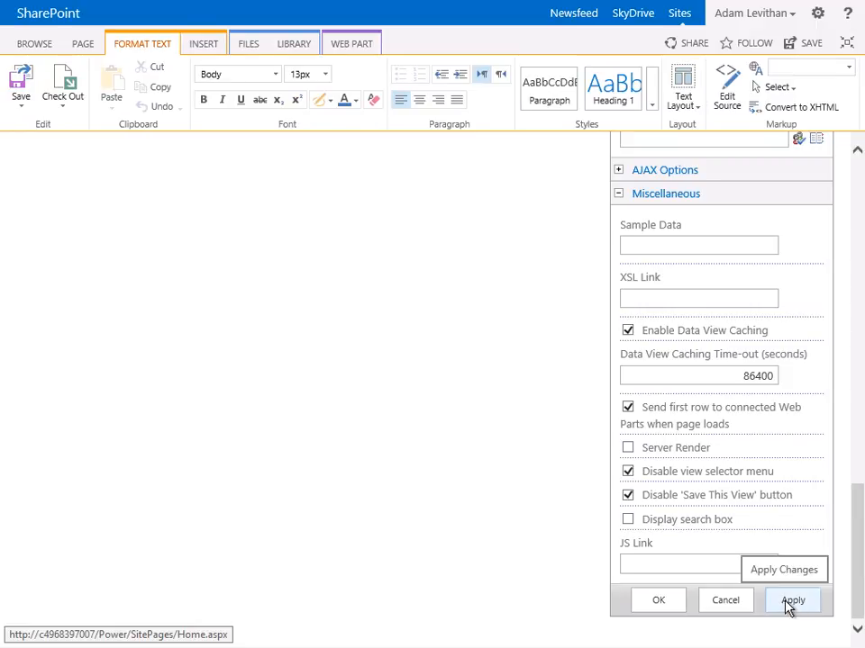
scroll(788, 610, "up", 10)
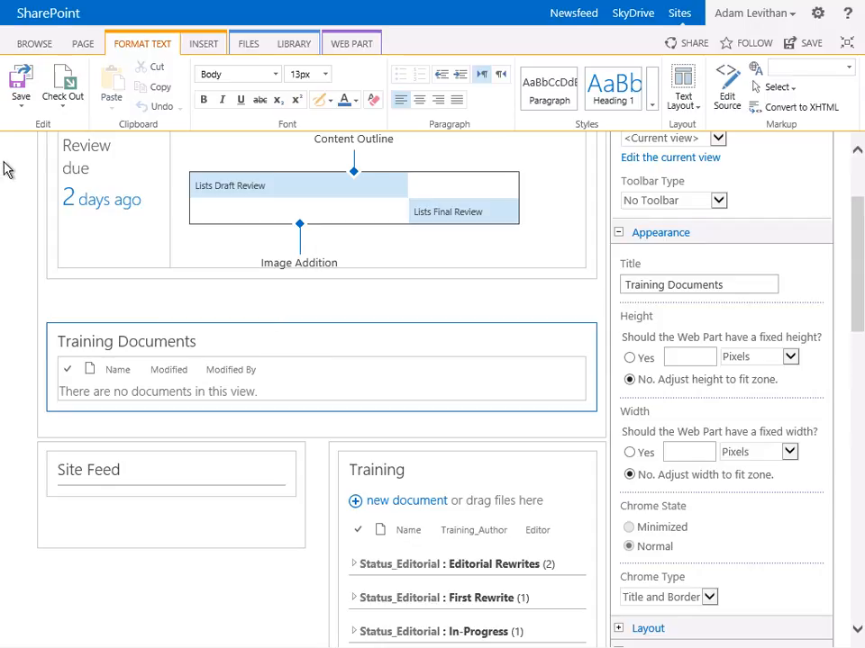
left_click(20, 107)
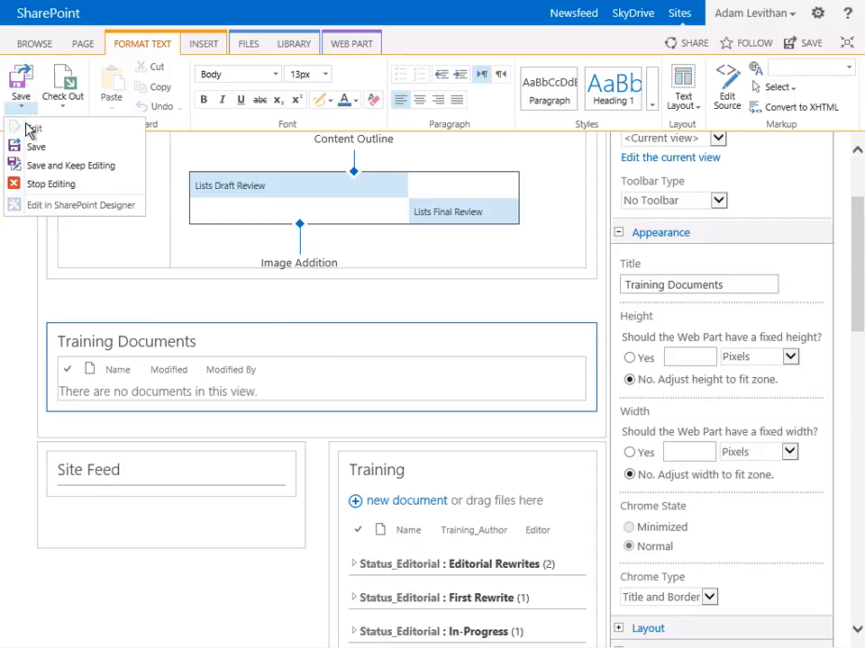
left_click(63, 175)
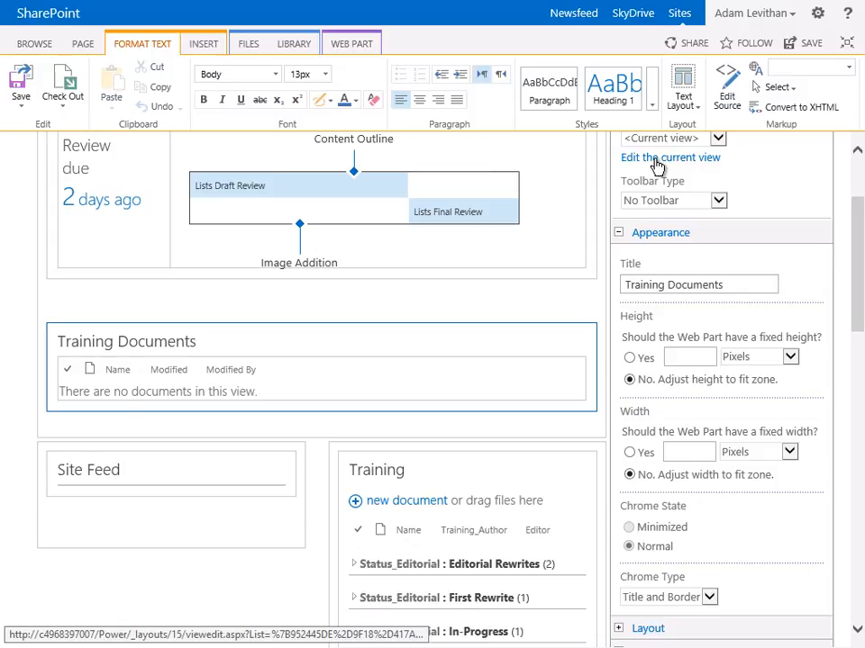
Edit the Training Documents web part's current view to display the Check In Comment, Checked Out To and Content Type columns as well
scroll(659, 168, "up", 1)
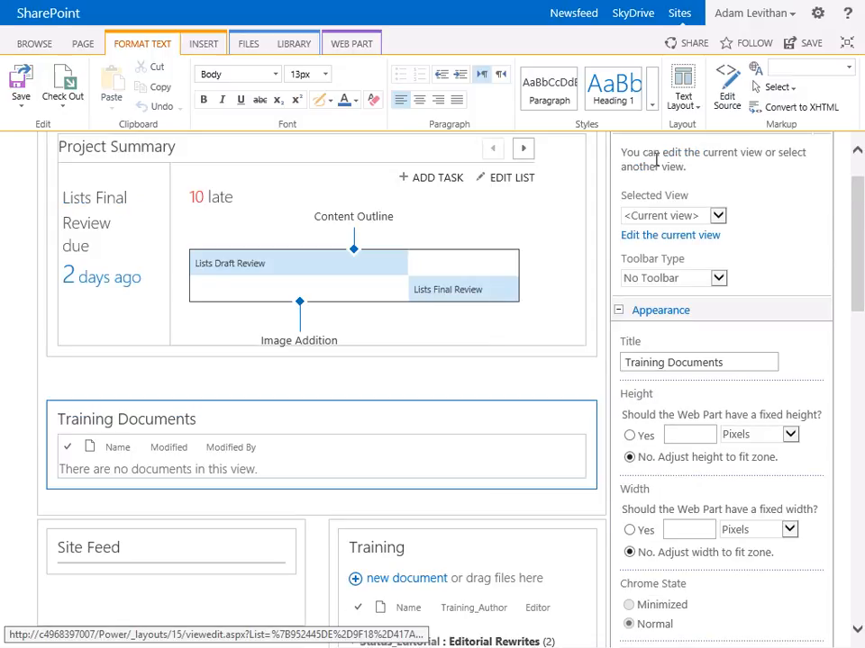
left_click(662, 244)
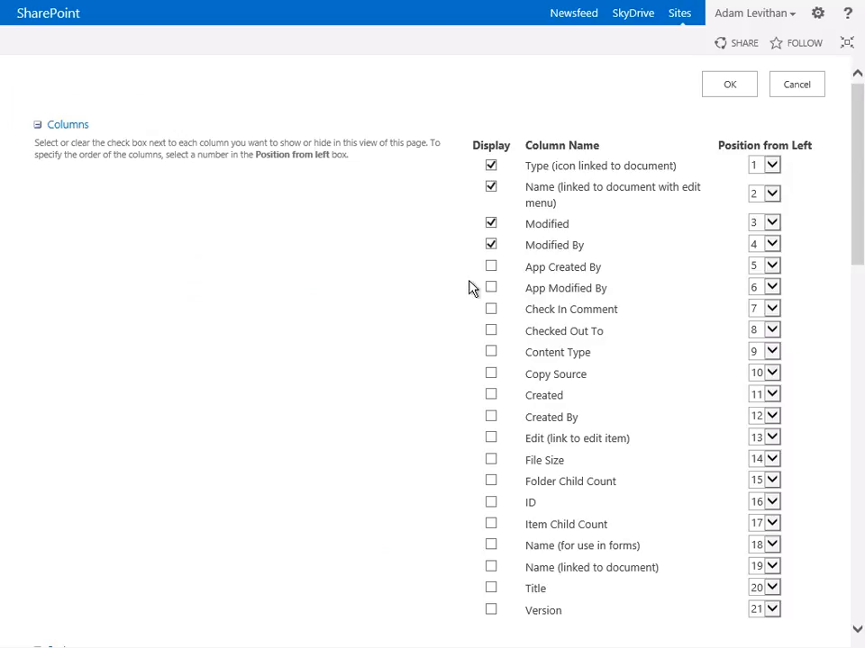
scroll(461, 332, "down", 2)
scroll(461, 333, "down", 9)
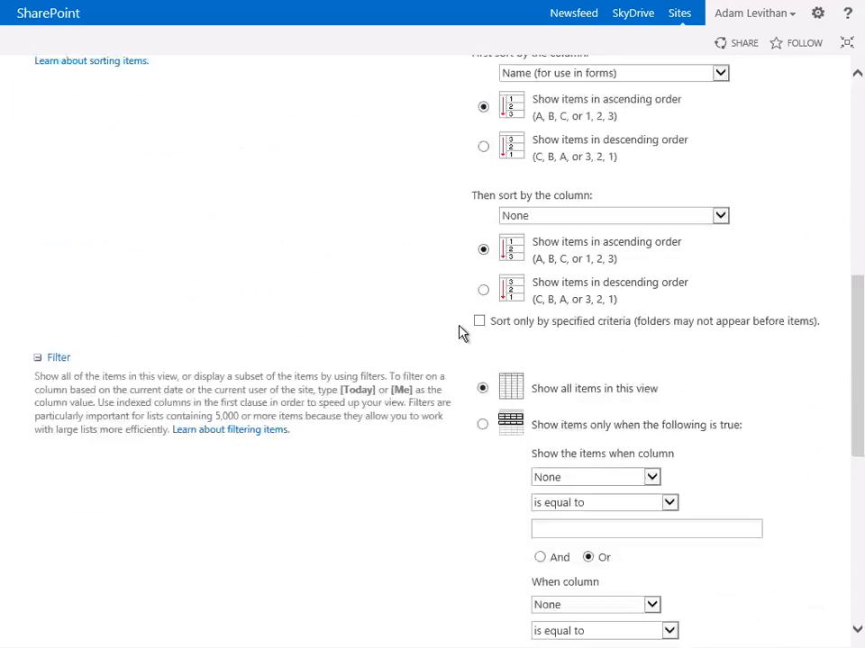
scroll(461, 333, "down", 2)
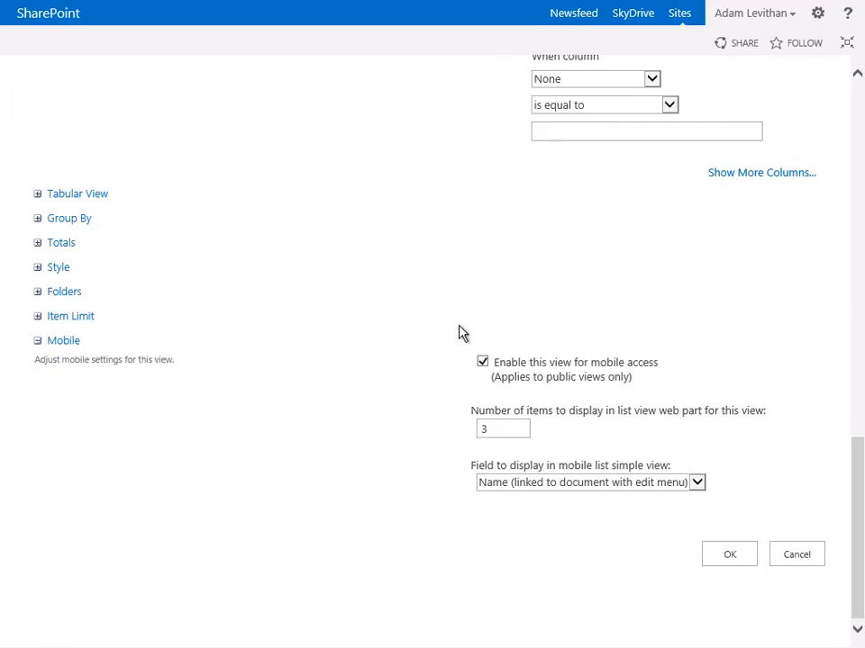
scroll(461, 333, "up", 11)
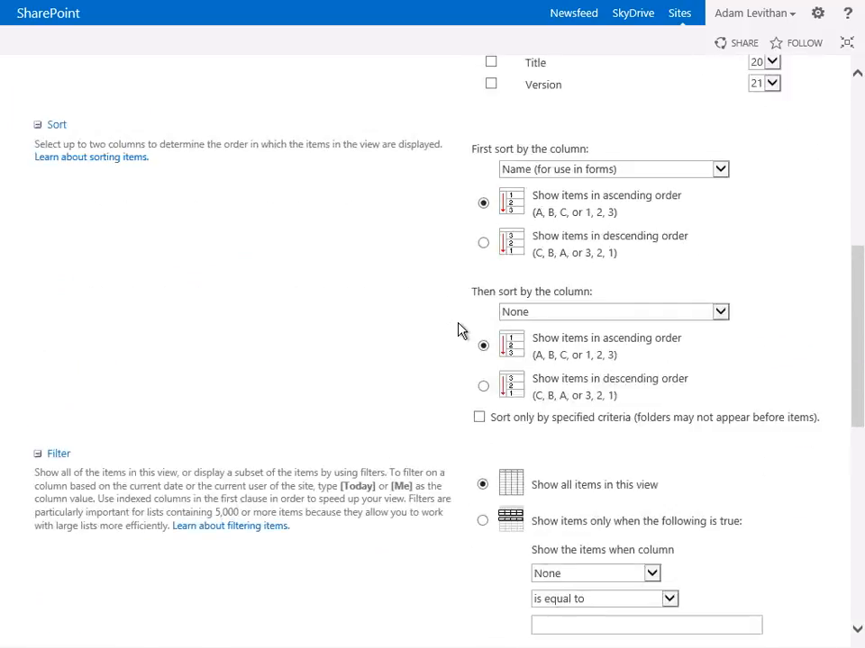
scroll(458, 330, "up", 2)
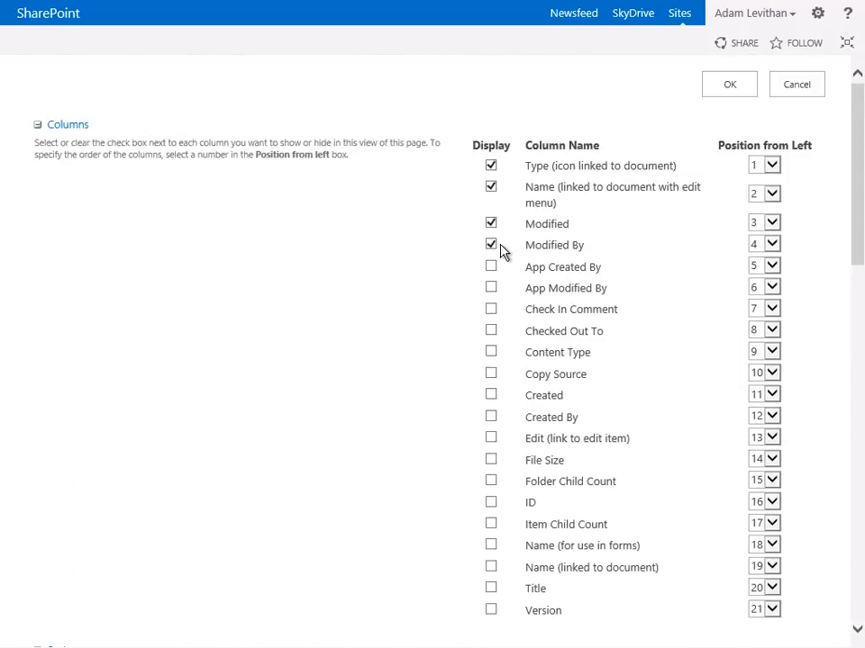
left_click(491, 309)
left_click(492, 331)
left_click(491, 353)
left_click(713, 91)
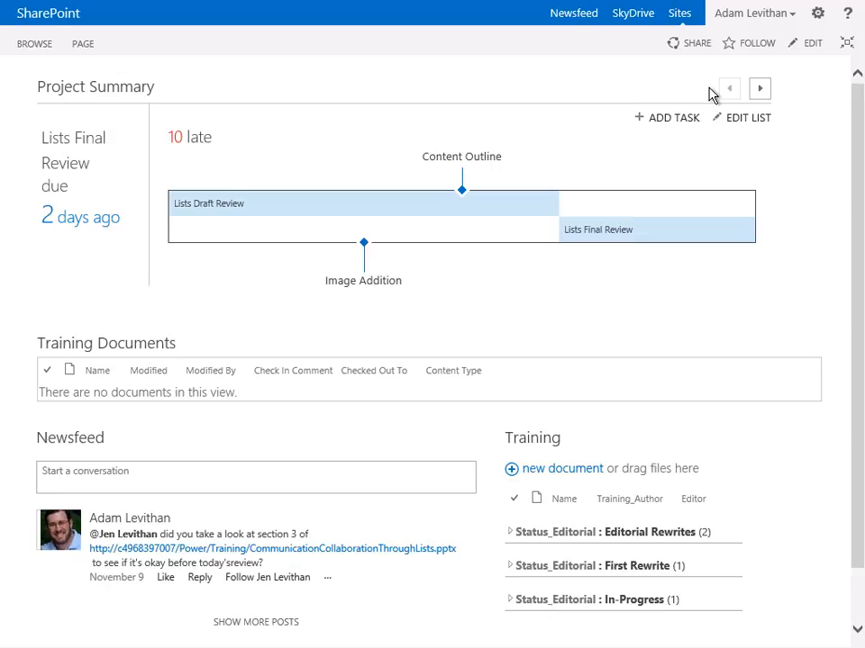
Reopen the page for editing and add an empty line above the Site Feed web part
left_click(809, 46)
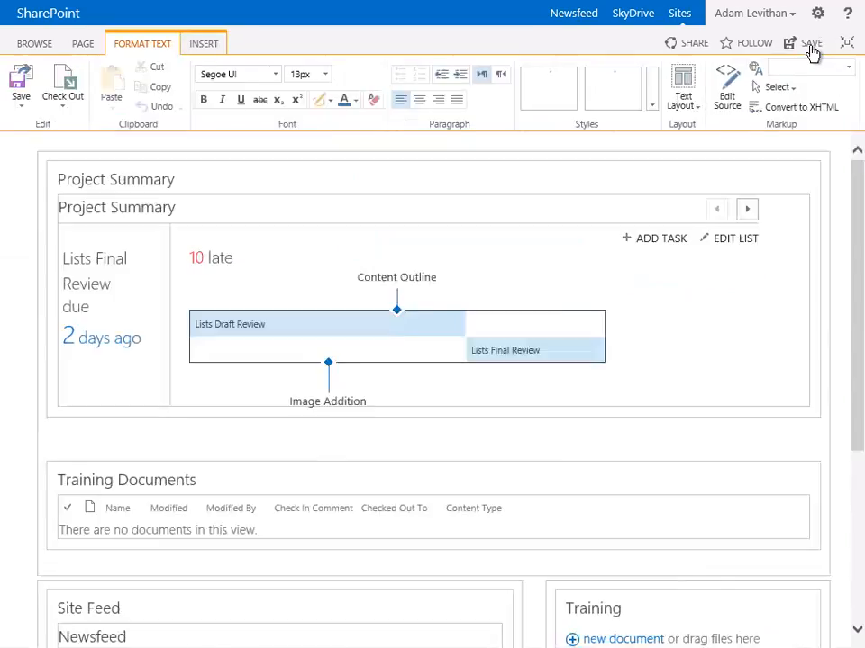
scroll(91, 420, "down", 3)
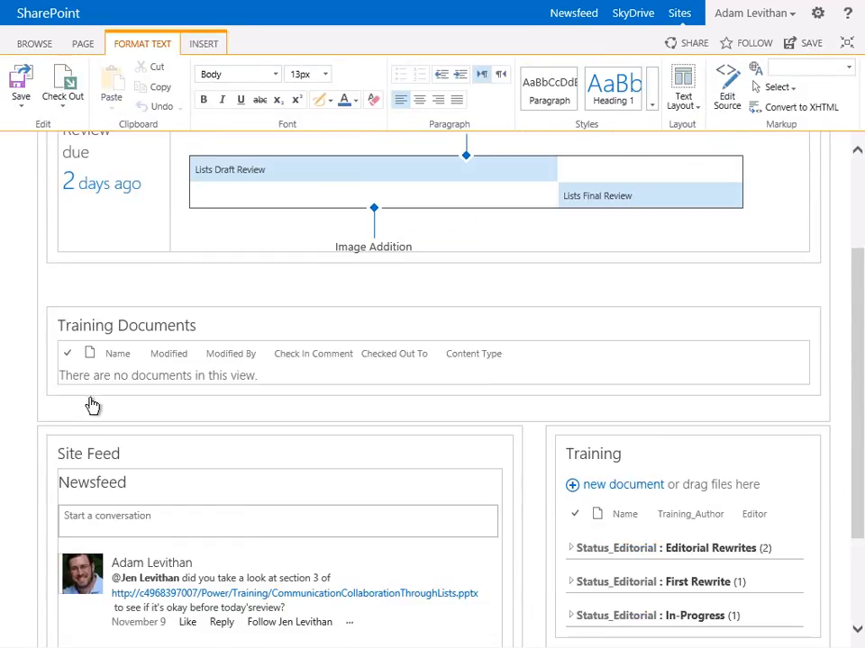
left_click(78, 573)
key("BackSpace")
left_click(52, 294)
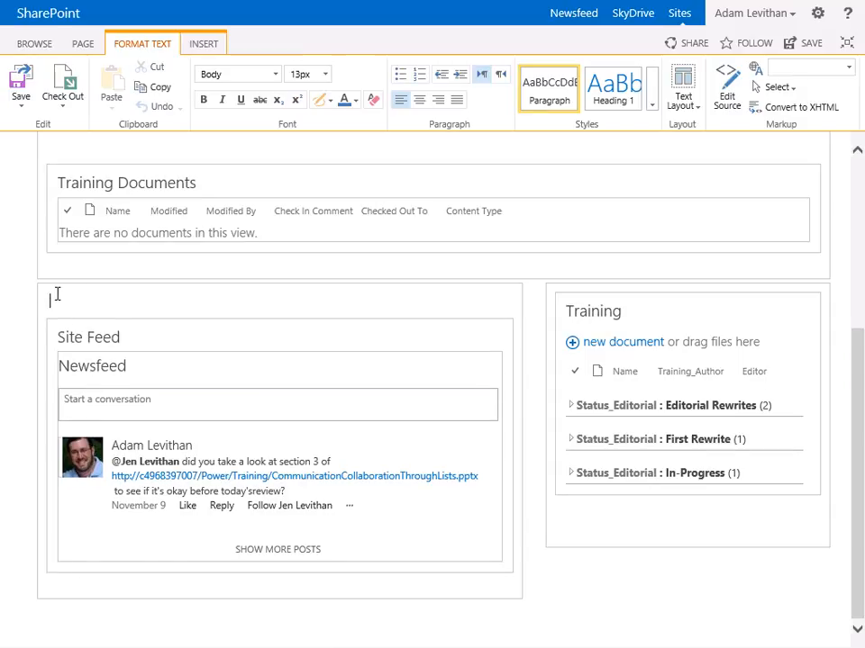
Insert the Links app part on the empty line above the Site Feed web part
left_click(207, 45)
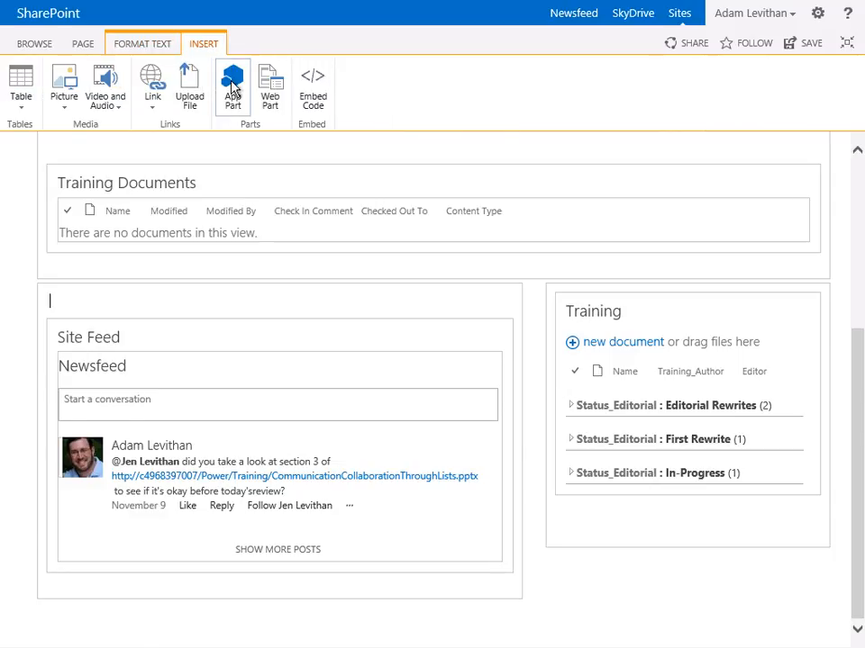
left_click(234, 87)
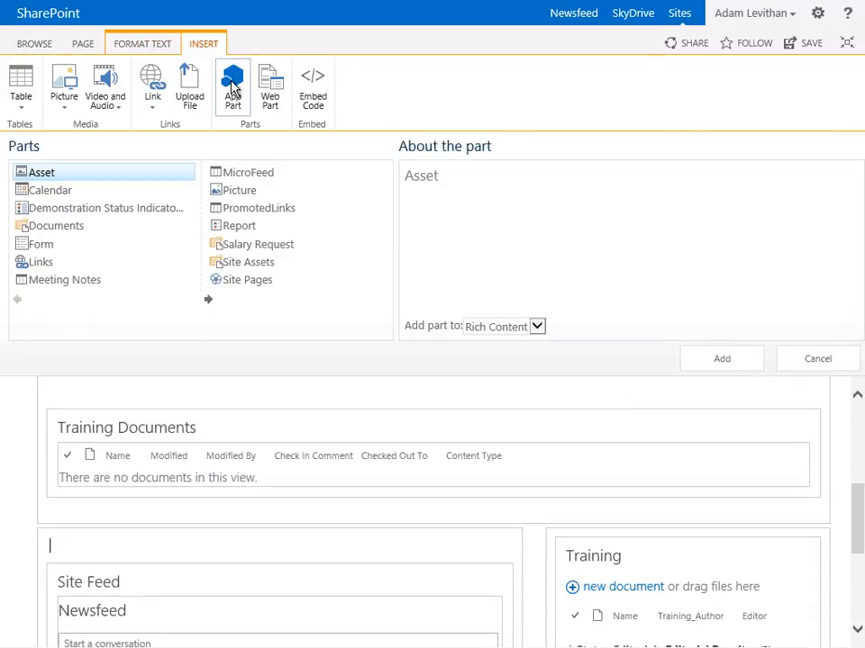
left_click(36, 265)
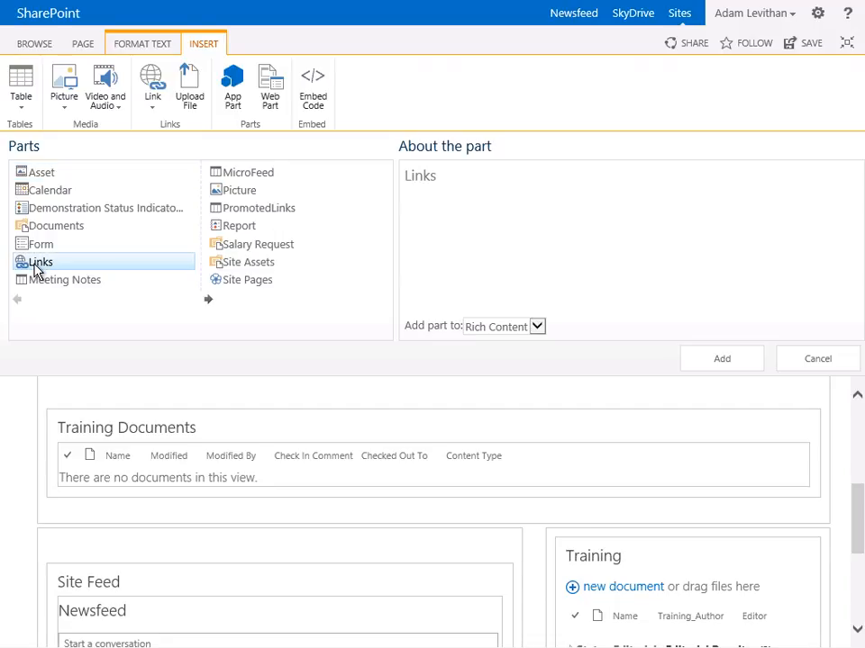
left_click(710, 358)
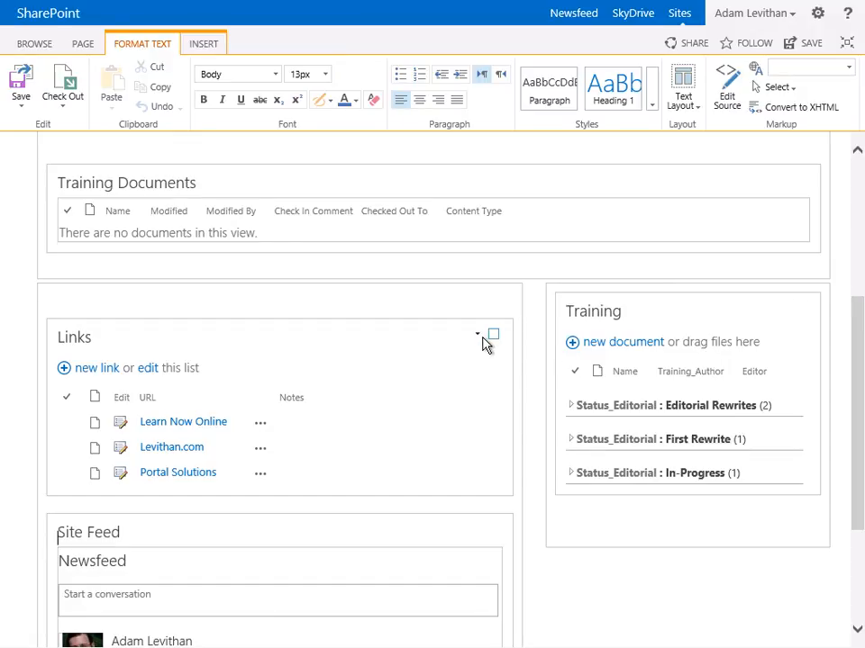
Set the Links web part's selected view to <Summary view> in its properties and apply the change
left_click(478, 338)
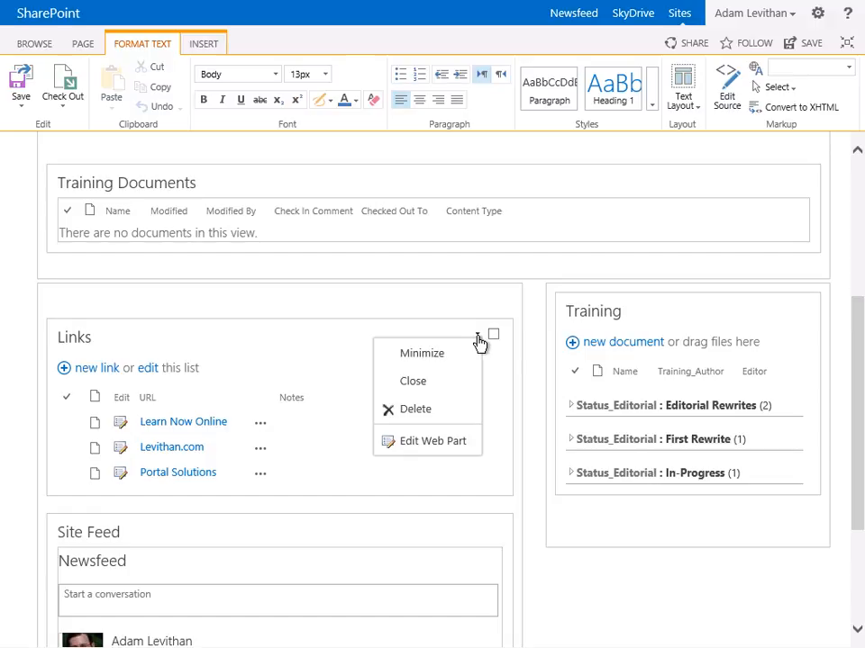
left_click(420, 445)
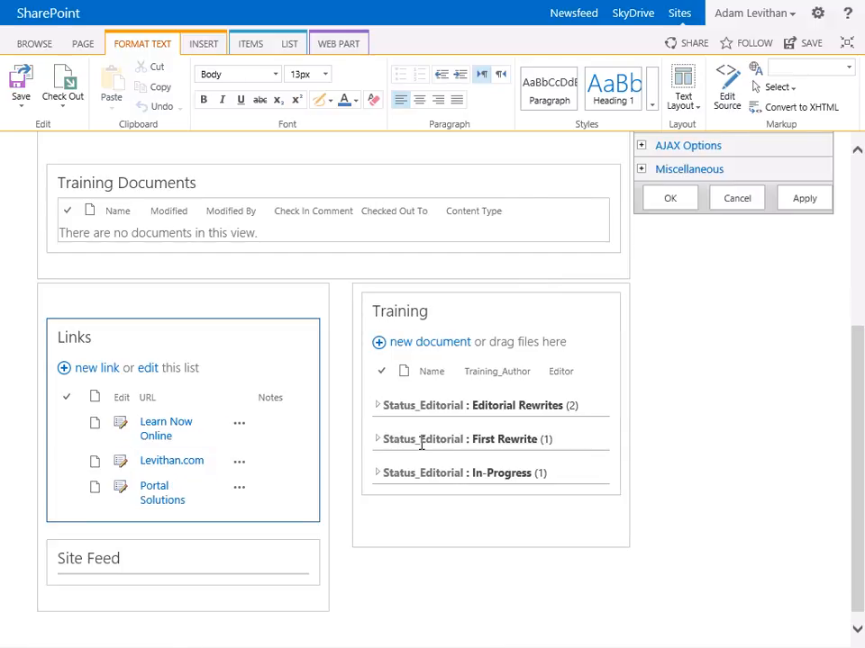
scroll(419, 445, "up", 3)
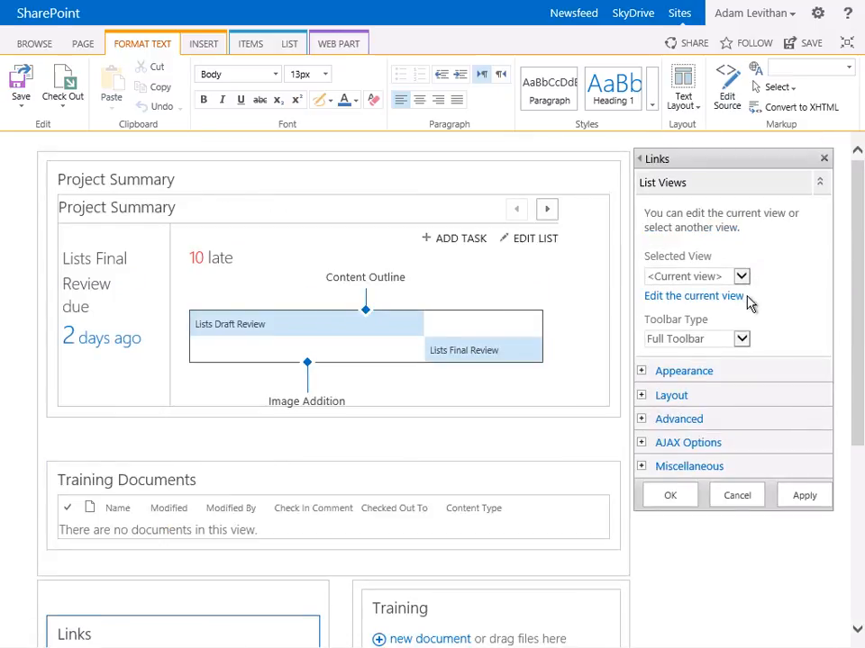
left_click(741, 276)
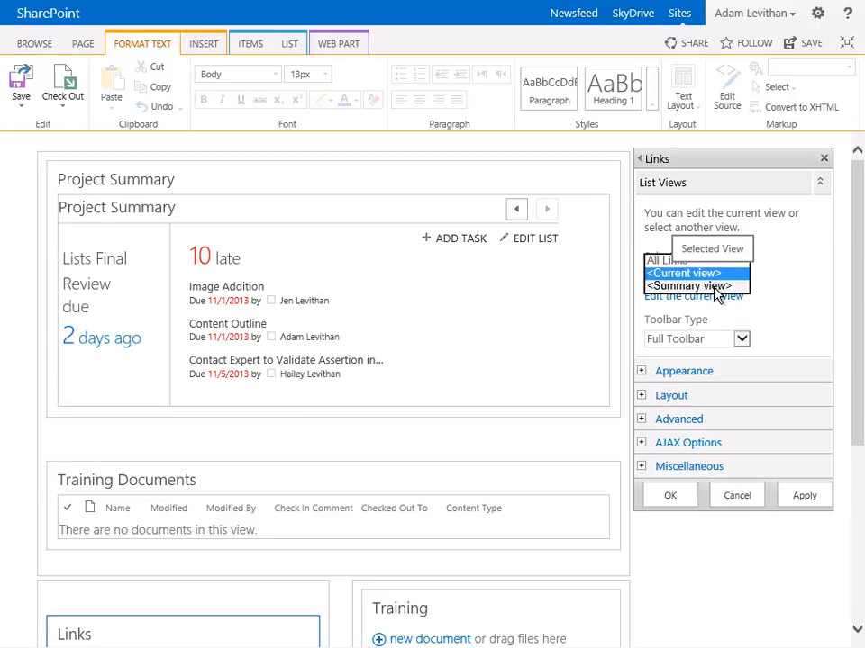
left_click(713, 286)
left_click(599, 388)
left_click(804, 496)
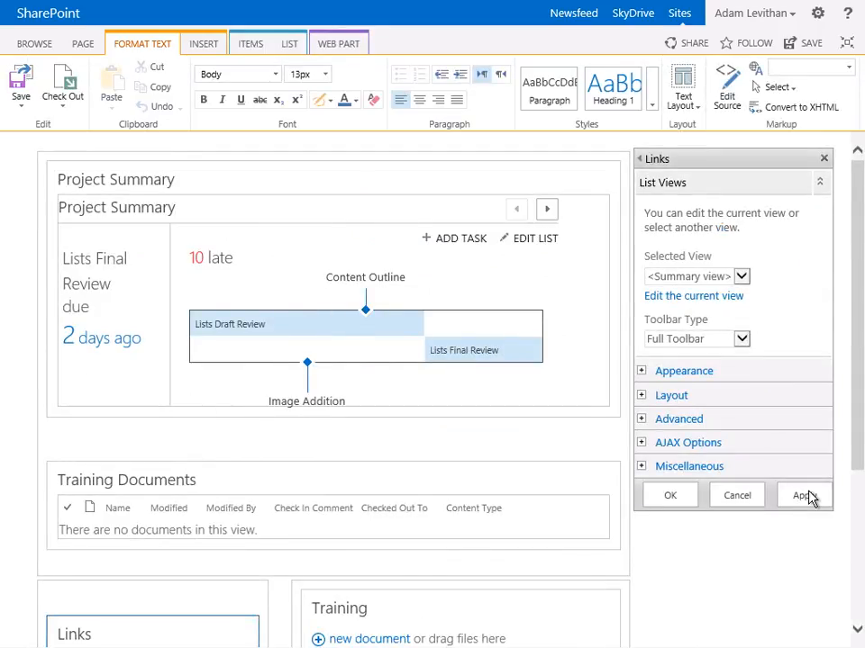
Add an empty line above the Training web part and save the page while keeping it open for editing
scroll(810, 498, "down", 5)
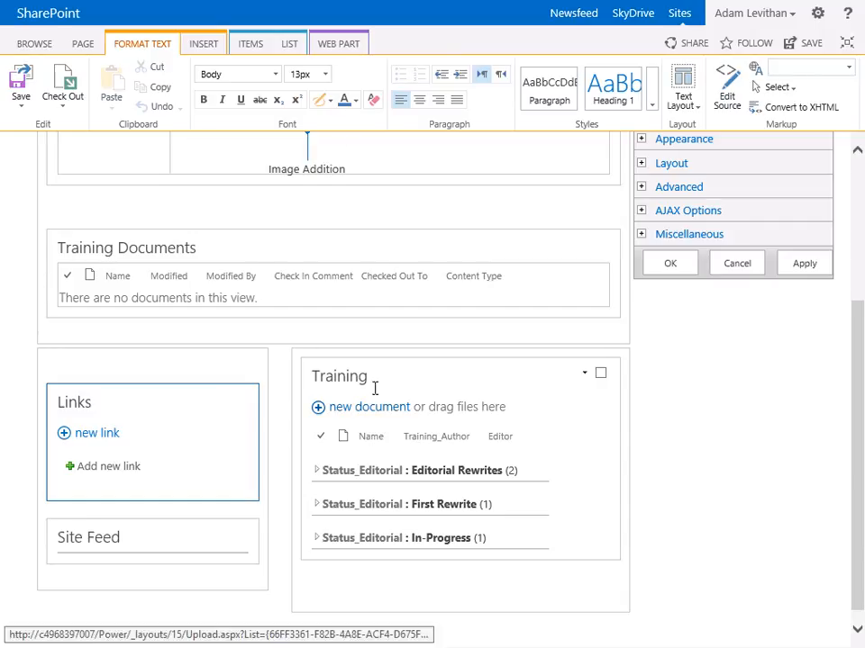
left_click(329, 584)
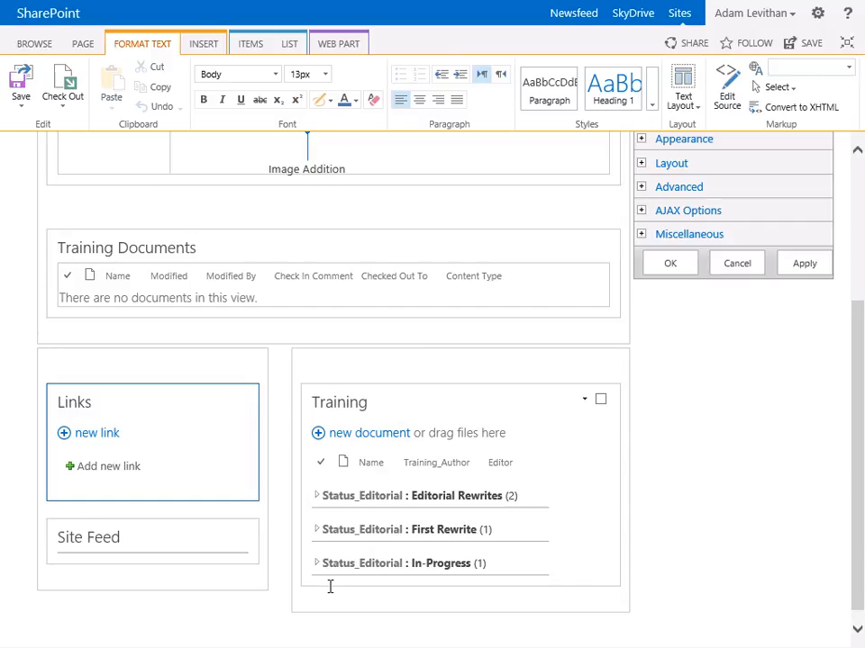
left_click(23, 111)
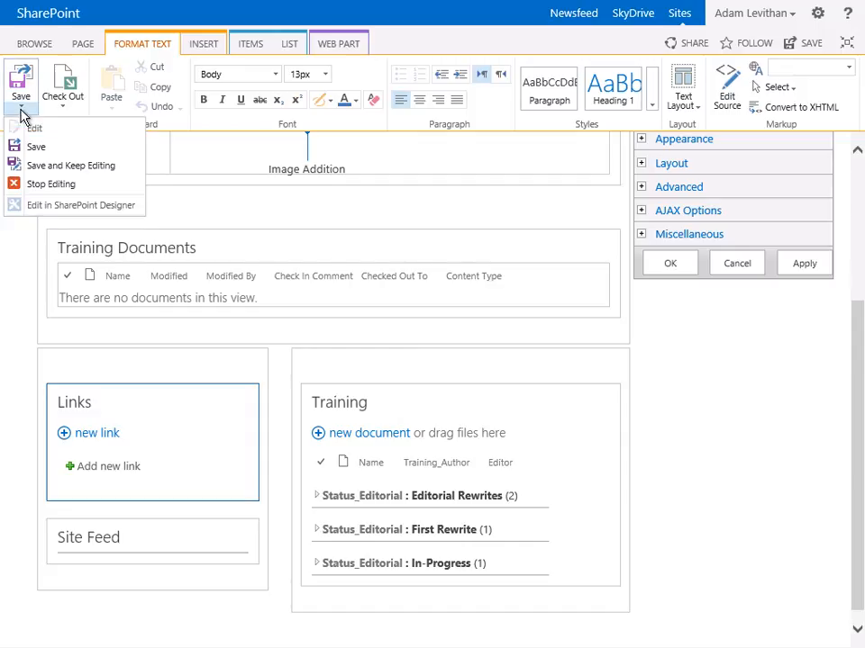
left_click(60, 167)
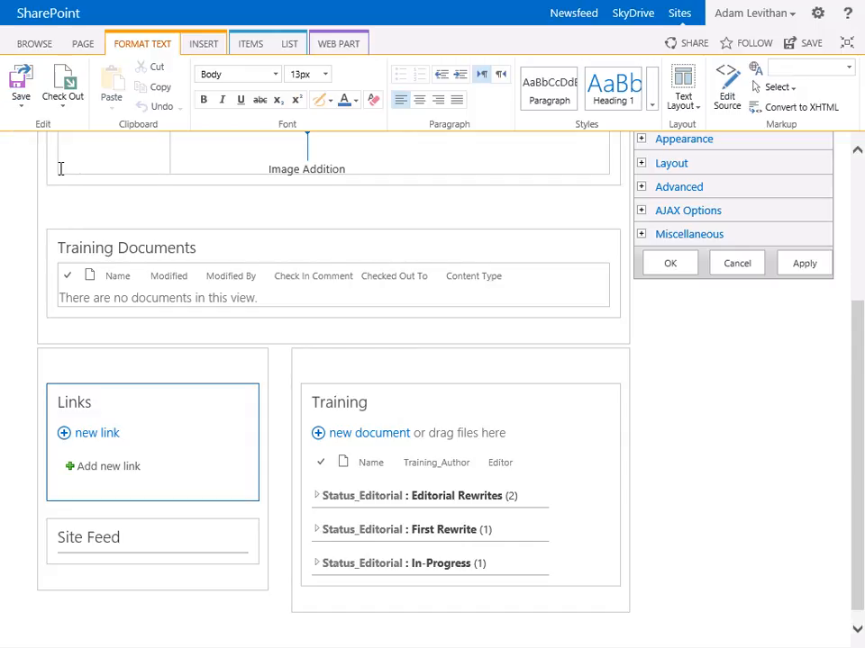
Insert the PromotedLinks app part on the empty line above the Training web part
left_click(301, 363)
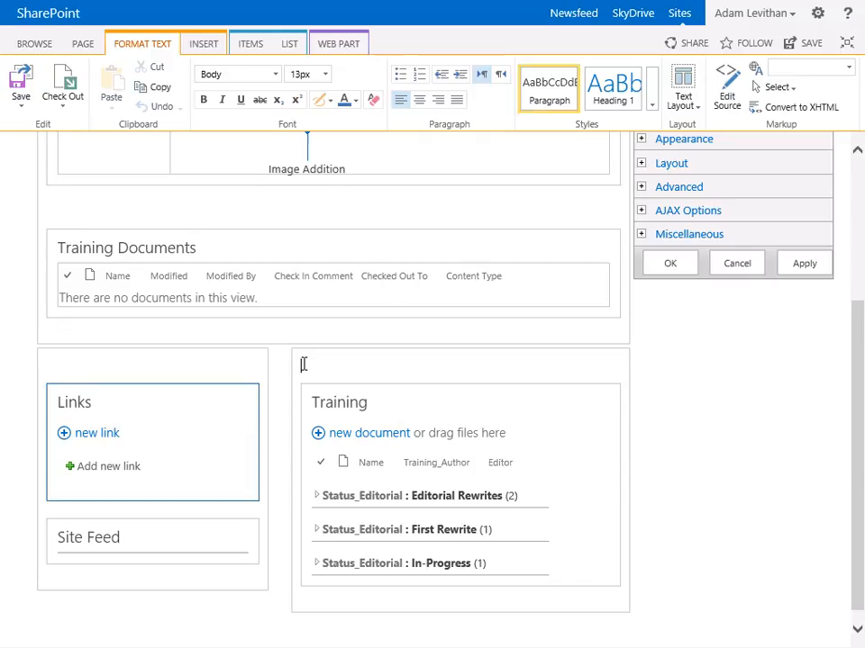
left_click(202, 45)
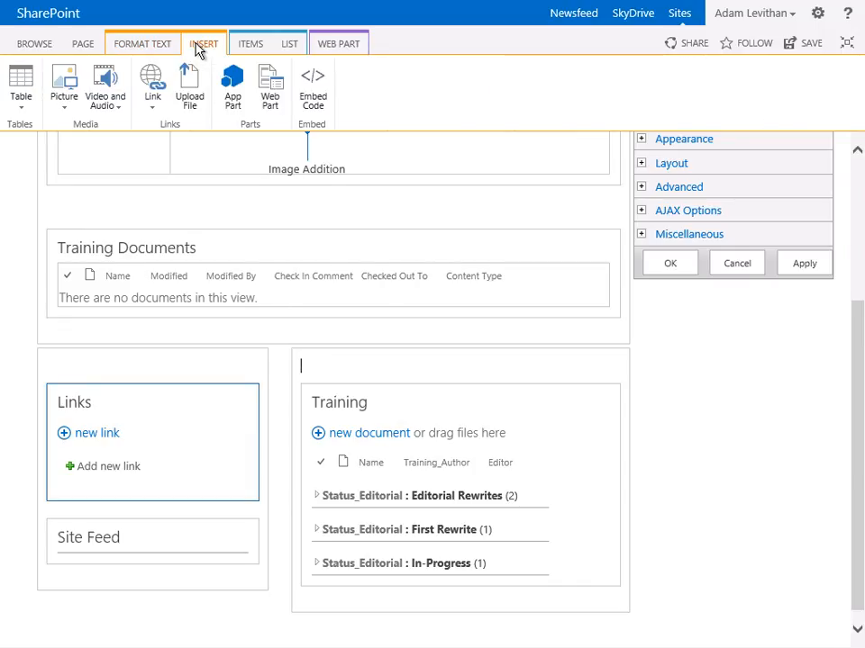
left_click(234, 90)
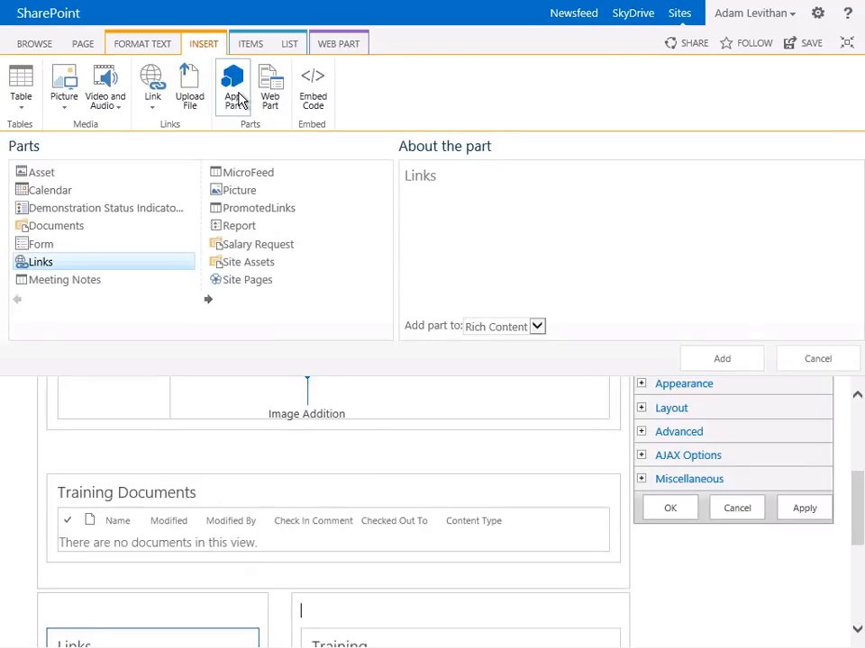
left_click(256, 209)
left_click(726, 363)
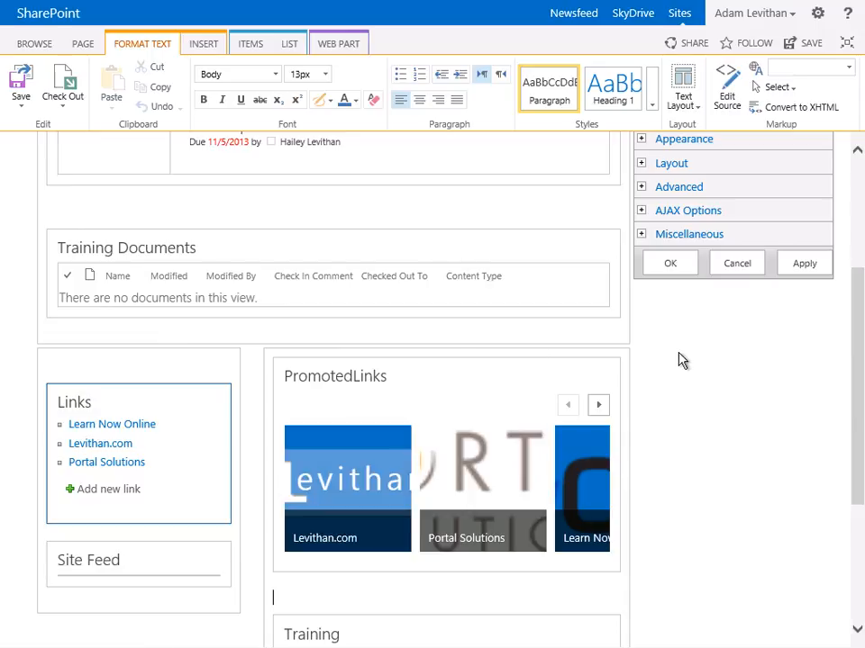
Open the PromotedLinks web part's properties and review its selected view, toolbar type and other settings groups
scroll(679, 359, "up", 3)
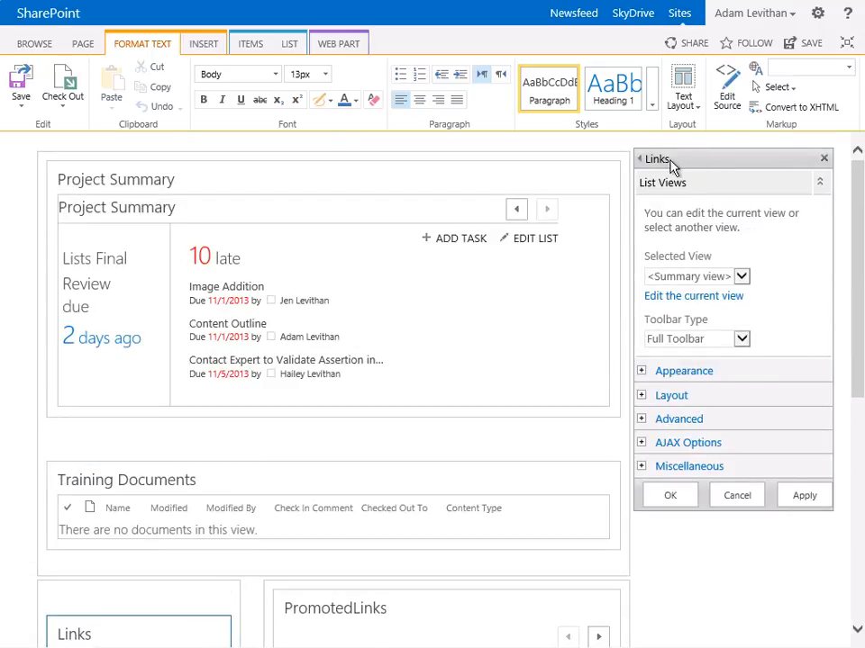
left_click_drag(672, 159, 650, 158)
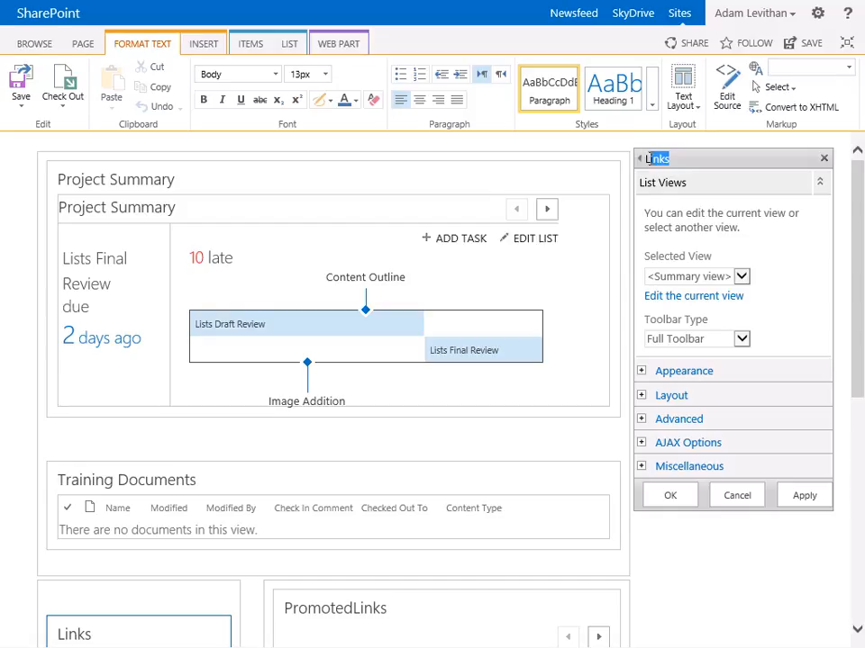
scroll(591, 340, "down", 3)
scroll(581, 299, "down", 3)
left_click(584, 296)
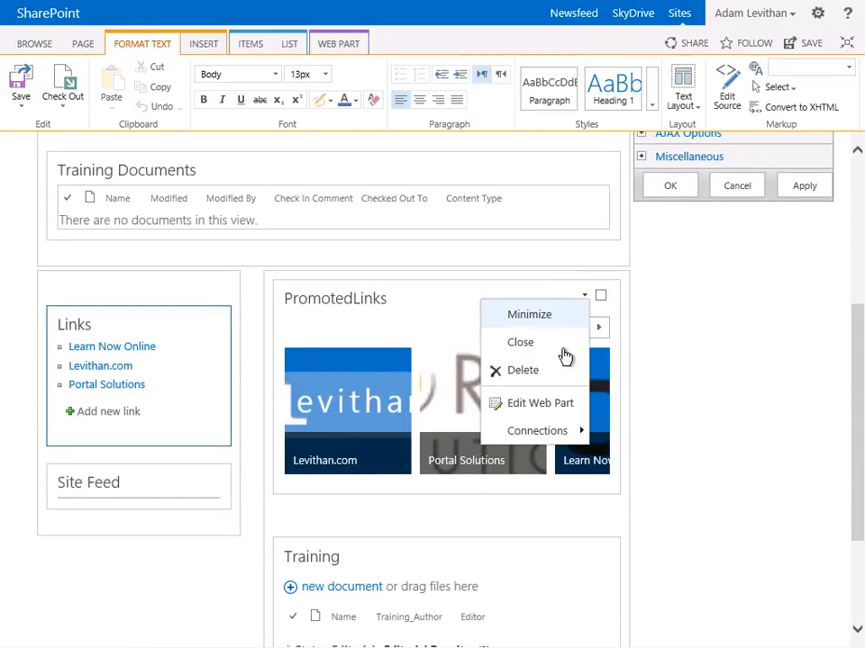
left_click(541, 404)
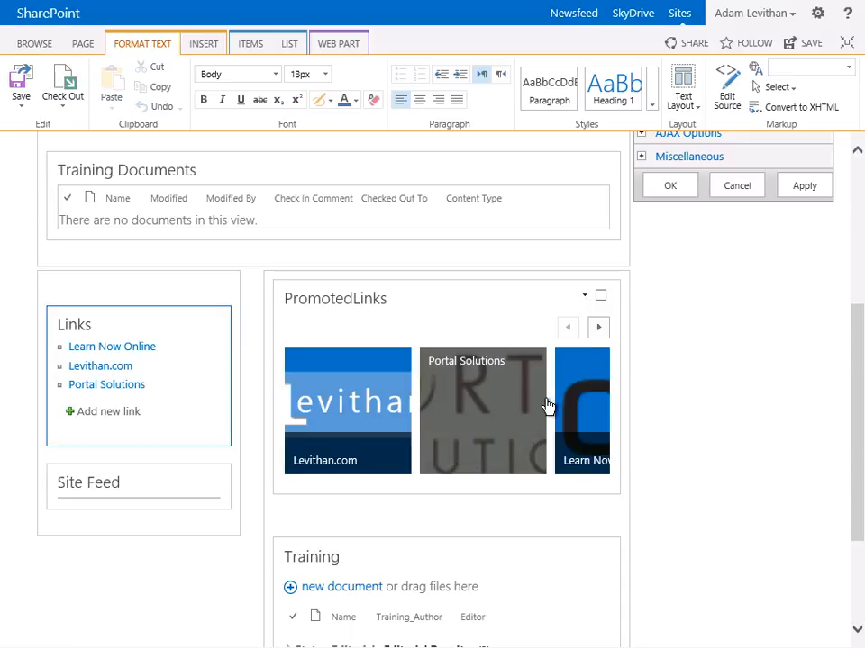
left_click(547, 406)
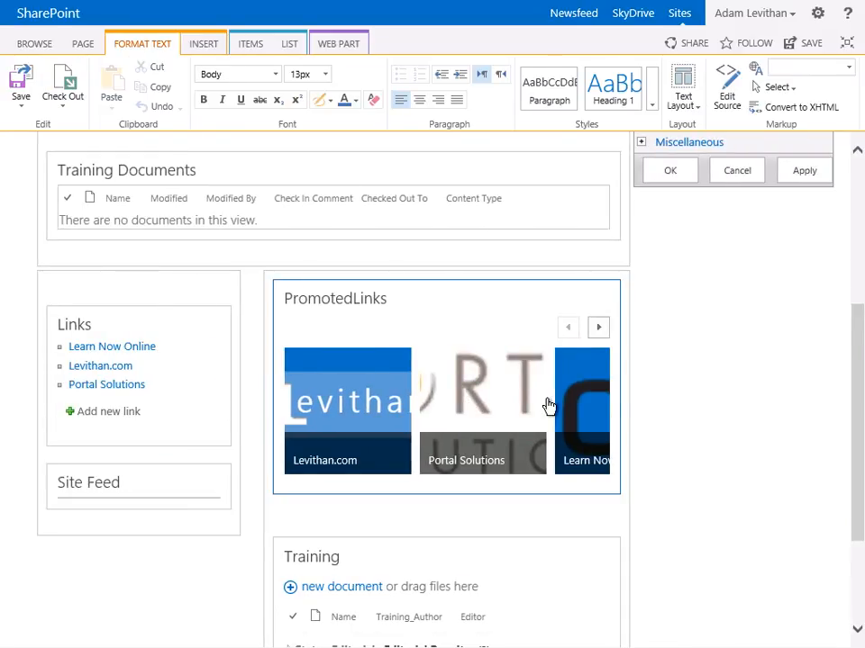
scroll(723, 361, "up", 3)
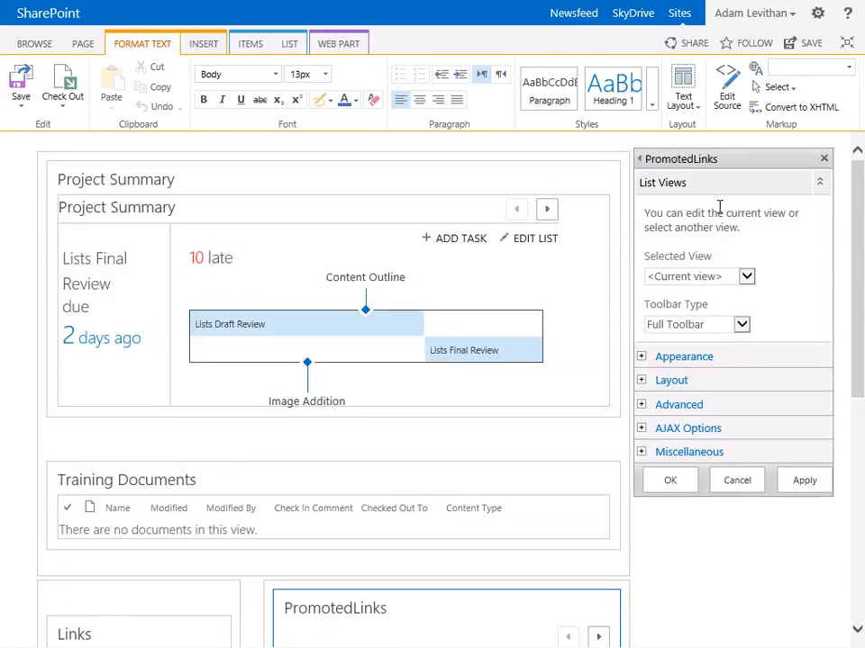
scroll(757, 380, "down", 1)
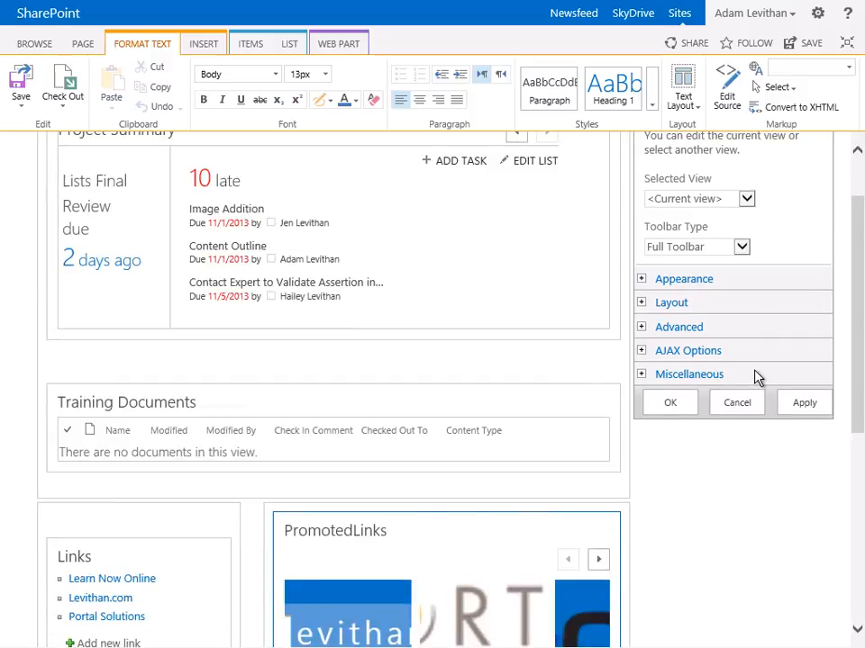
scroll(755, 378, "down", 2)
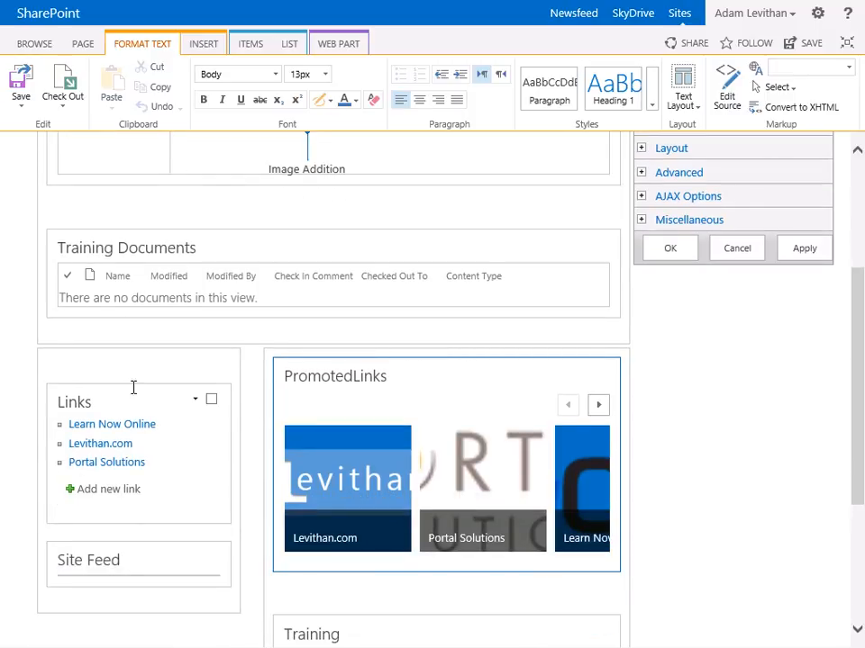
Insert the Picture Library Slideshow Web Part from the Media and Content category on a new line below the Training Documents web part
left_click(133, 355)
left_click(81, 331)
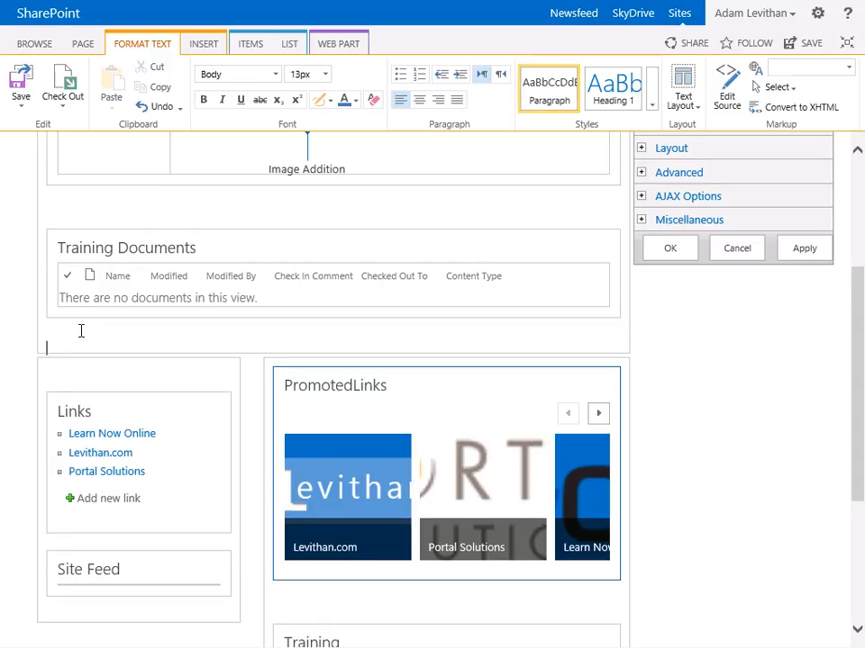
left_click(204, 45)
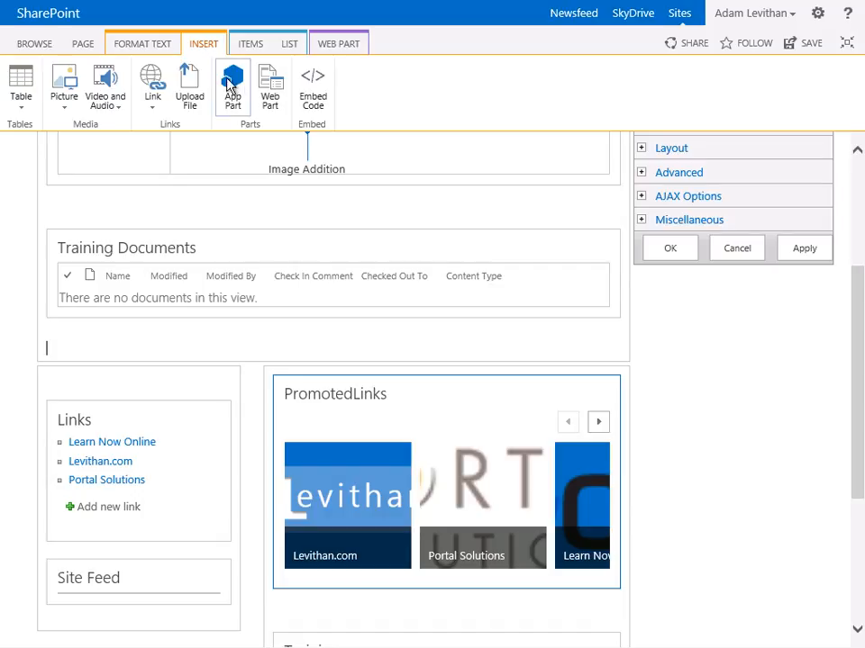
left_click(271, 100)
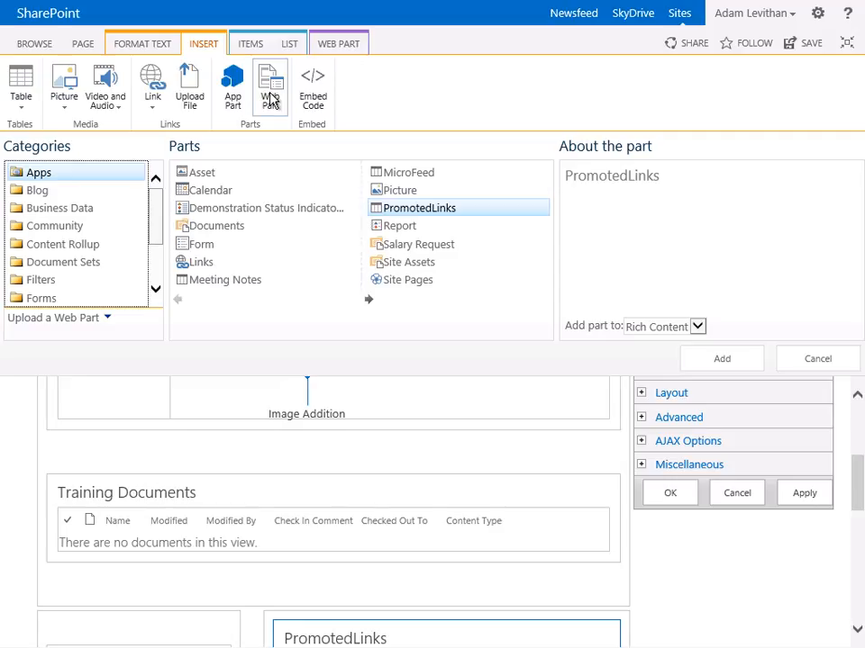
left_click_drag(160, 232, 152, 281)
left_click(101, 228)
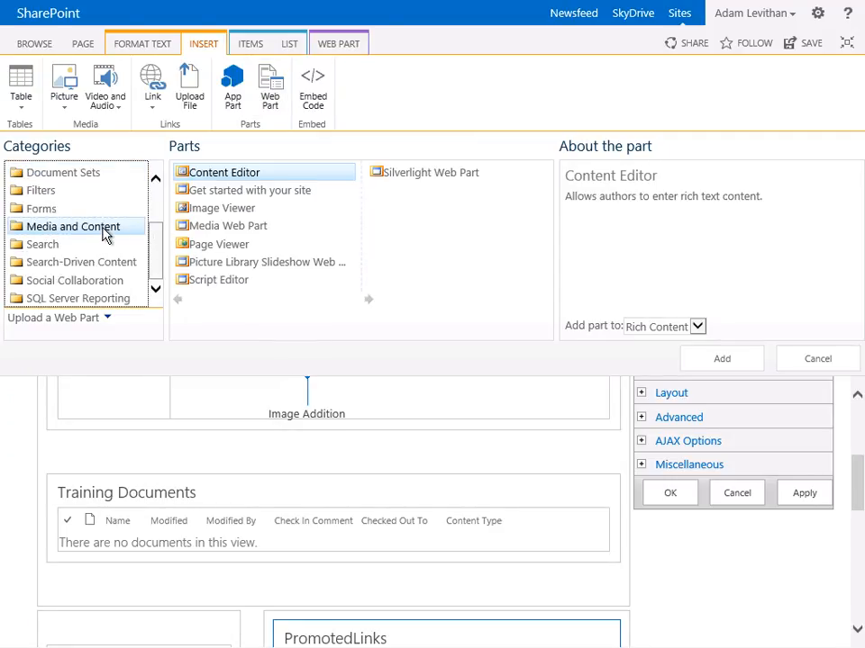
left_click(226, 265)
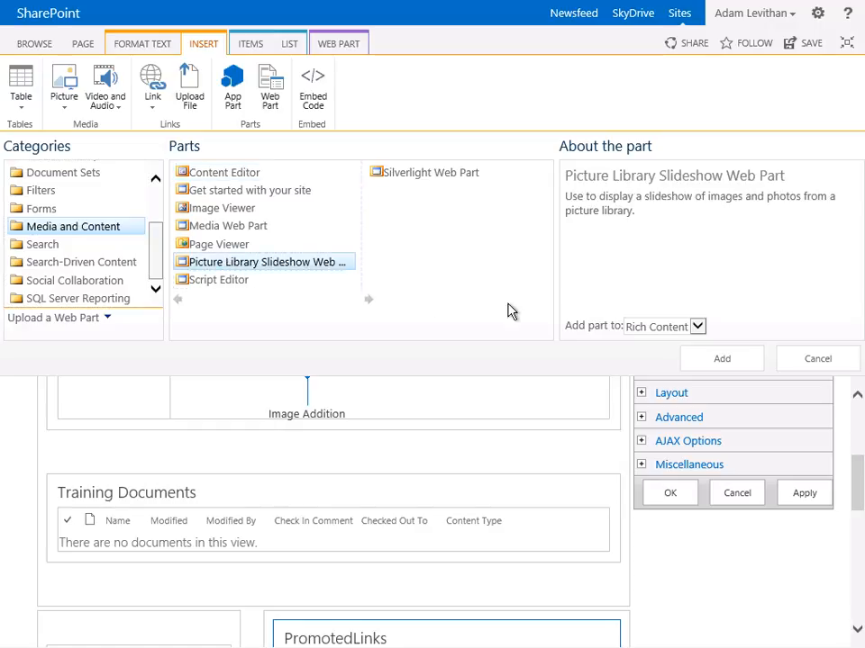
left_click(700, 370)
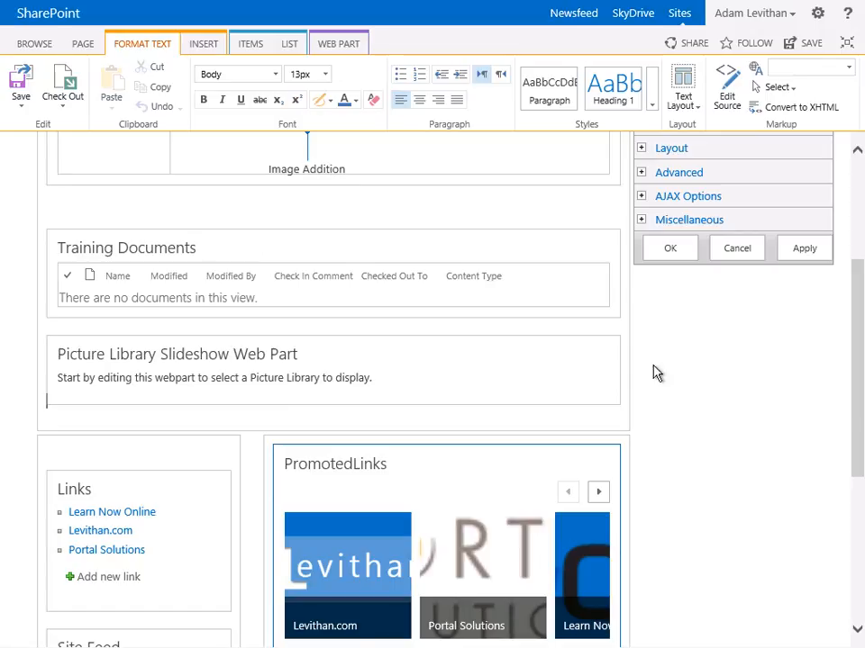
Open the Picture Library Slideshow web part's properties and set the duration to show each picture to 5 seconds
left_click(586, 357)
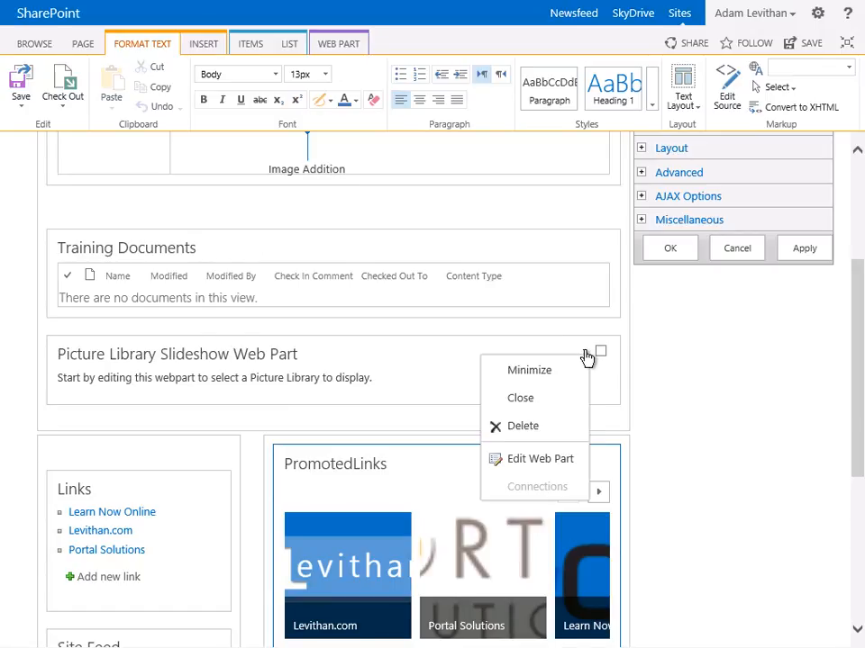
left_click(524, 459)
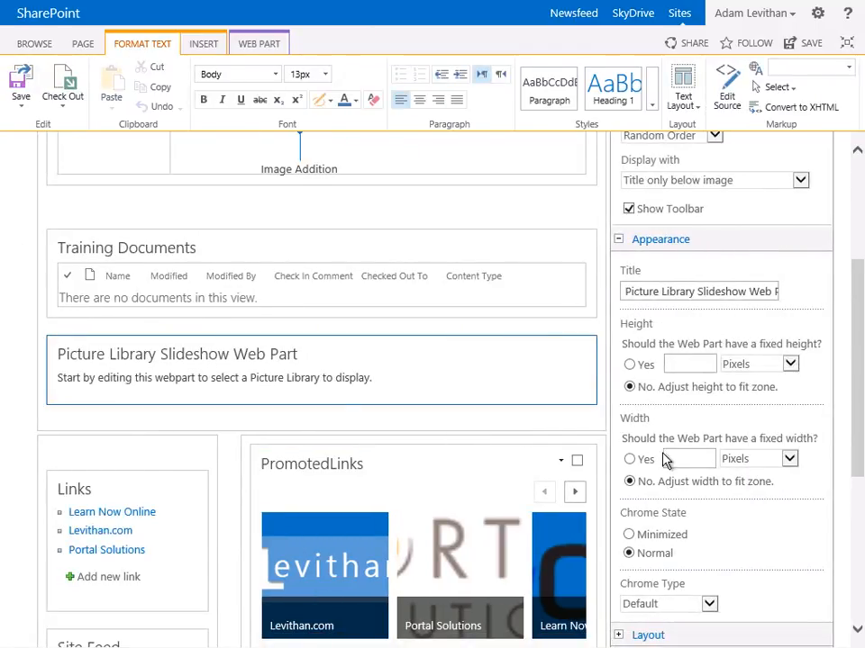
scroll(750, 387, "up", 3)
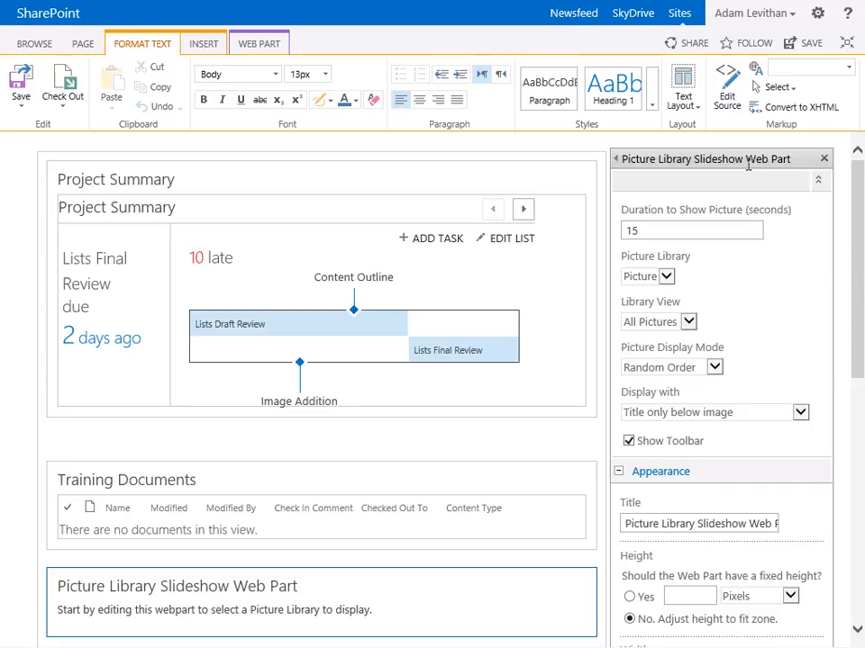
left_click(625, 230)
double_click(628, 231)
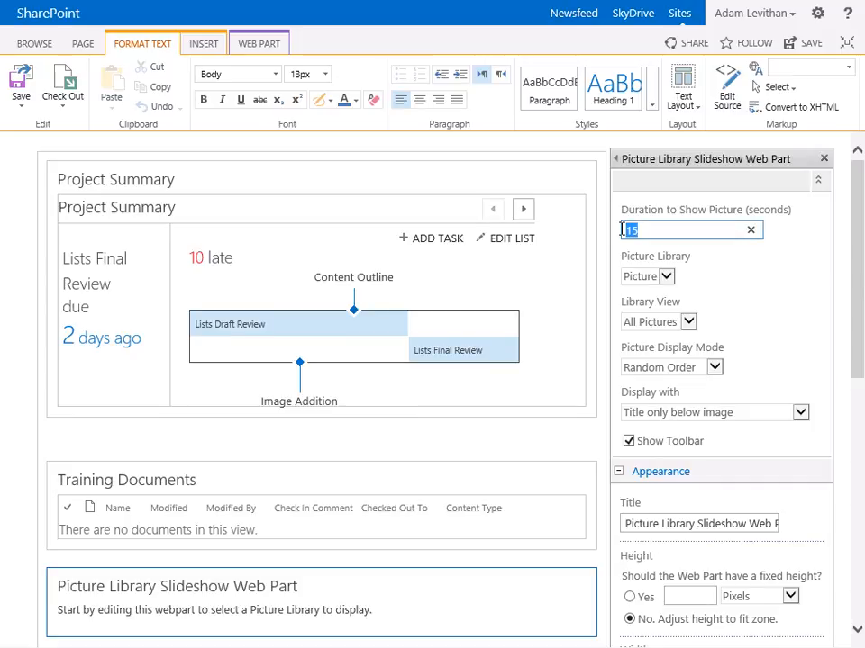
type("5")
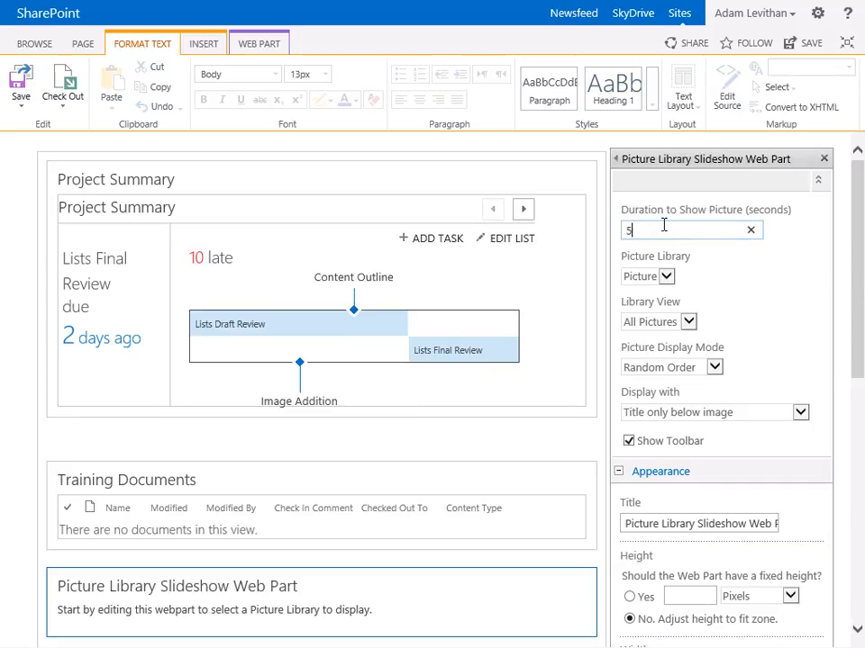
Keep Picture as the slideshow's picture library and All Pictures as its library view
left_click(668, 281)
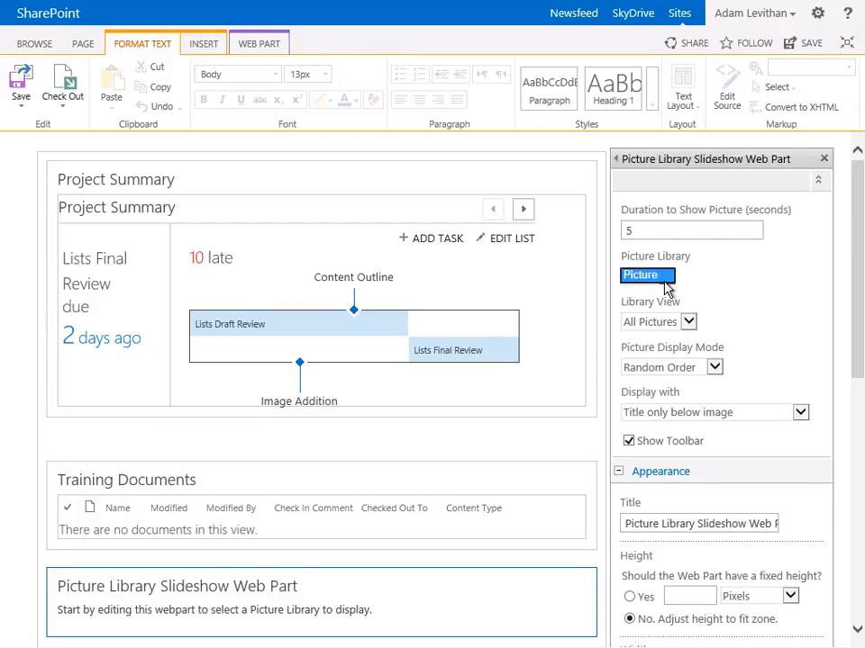
left_click(683, 281)
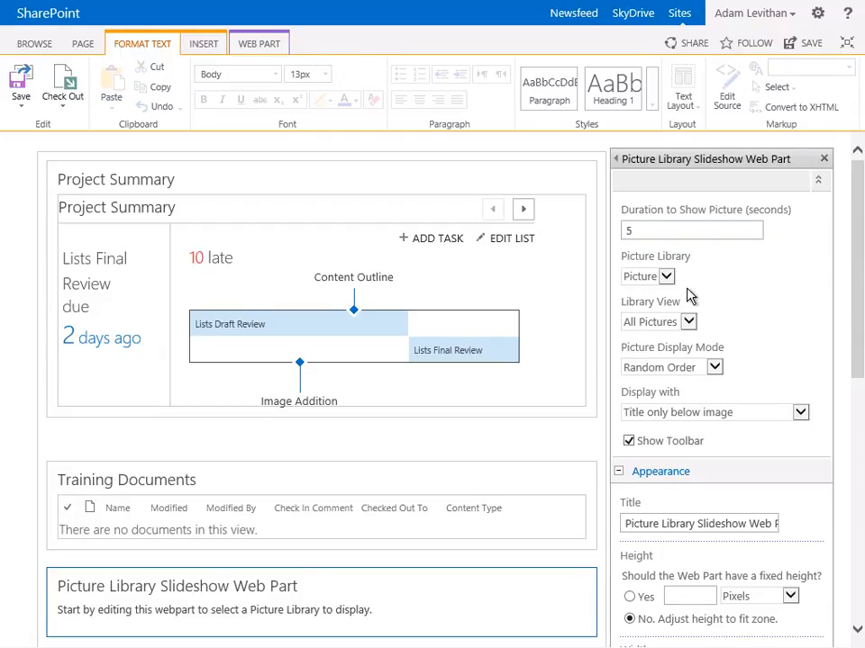
left_click(690, 325)
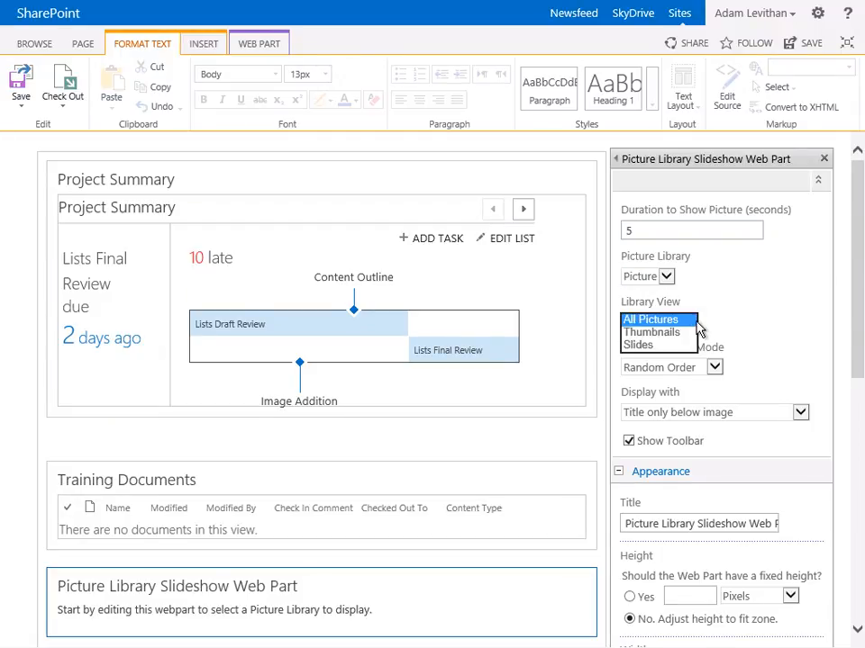
left_click(703, 327)
Display the slideshow with No Title or Description, turn off its toolbar, and confirm the web part's properties
scroll(666, 288, "down", 1)
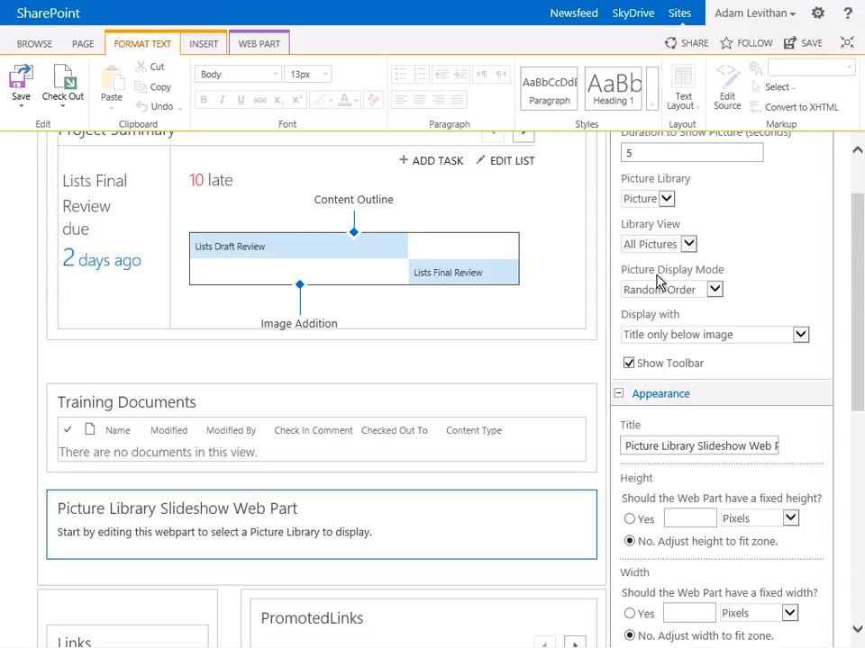
left_click(691, 337)
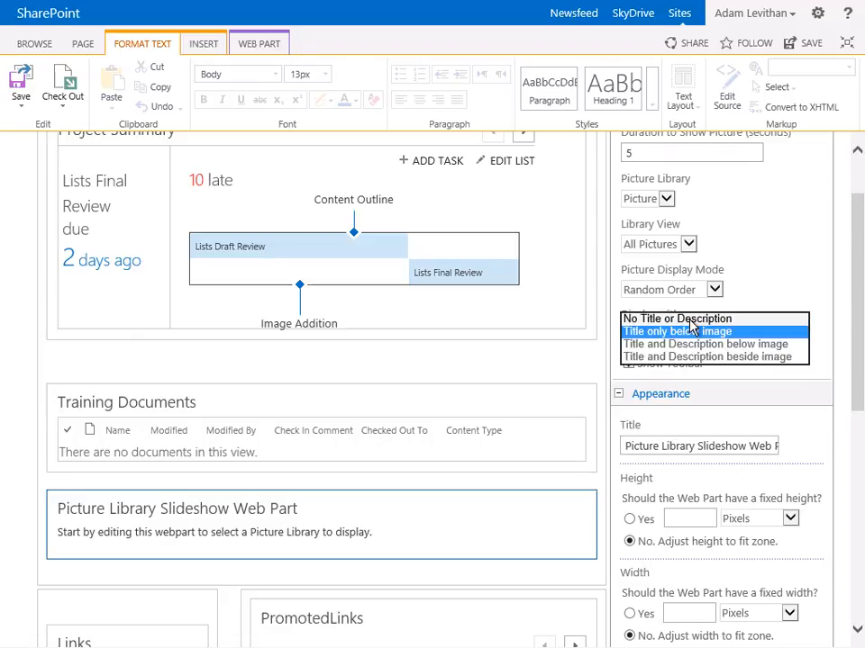
left_click(692, 321)
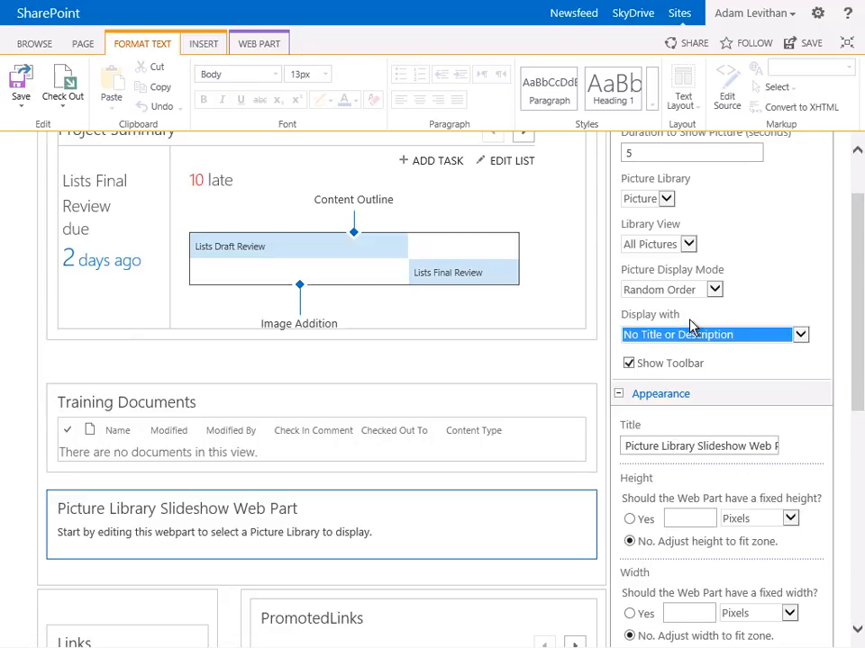
left_click(629, 365)
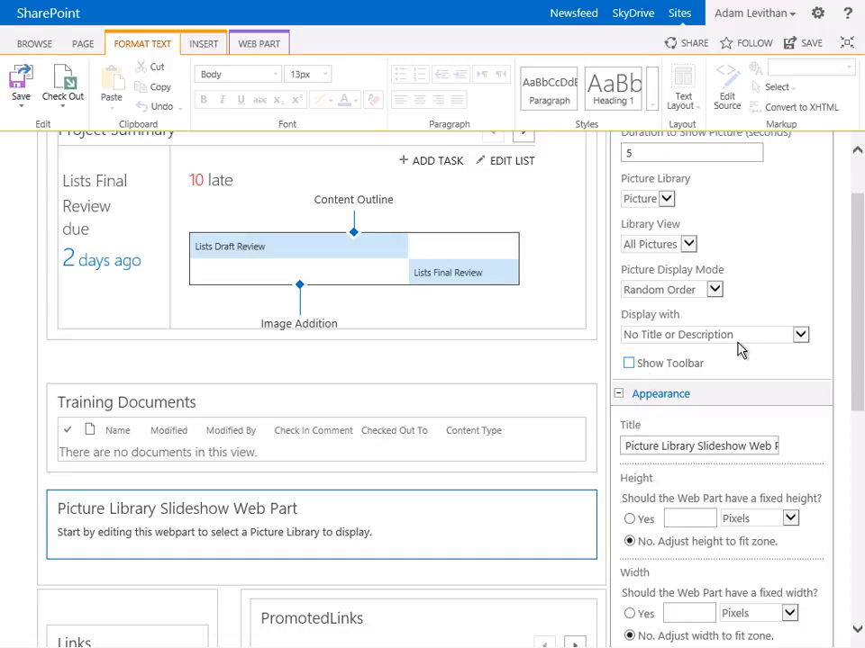
scroll(741, 315, "up", 2)
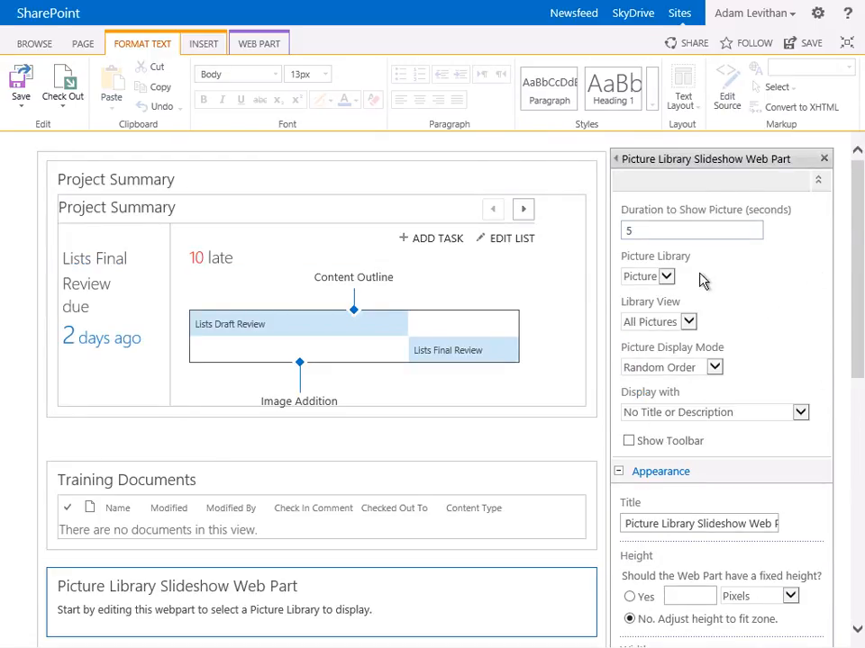
scroll(703, 284, "down", 4)
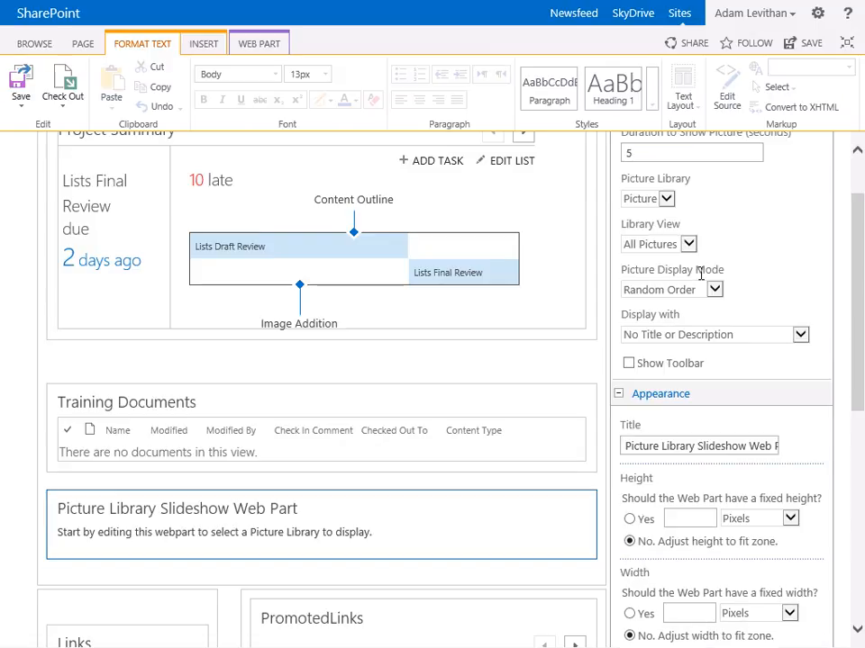
scroll(695, 328, "down", 2)
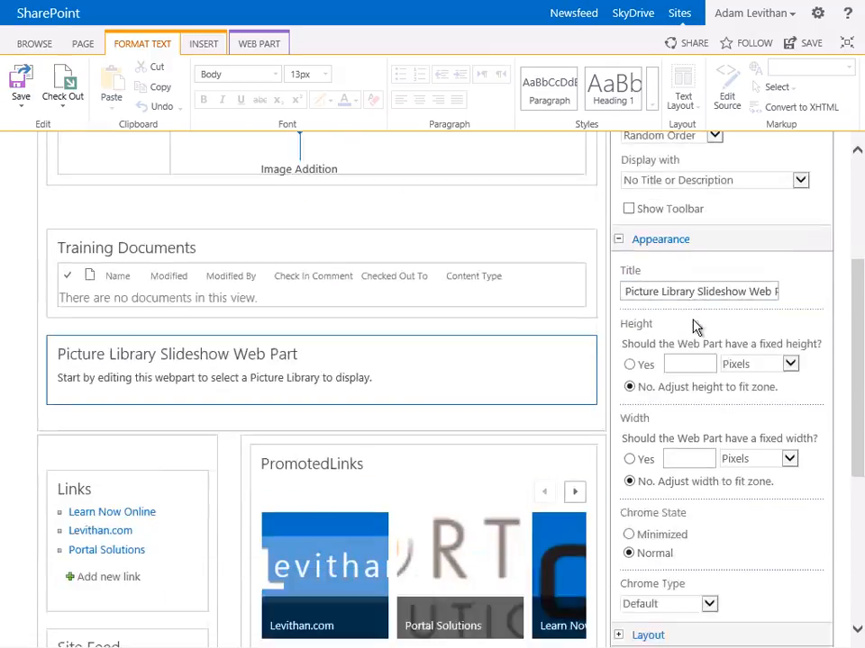
scroll(694, 327, "down", 4)
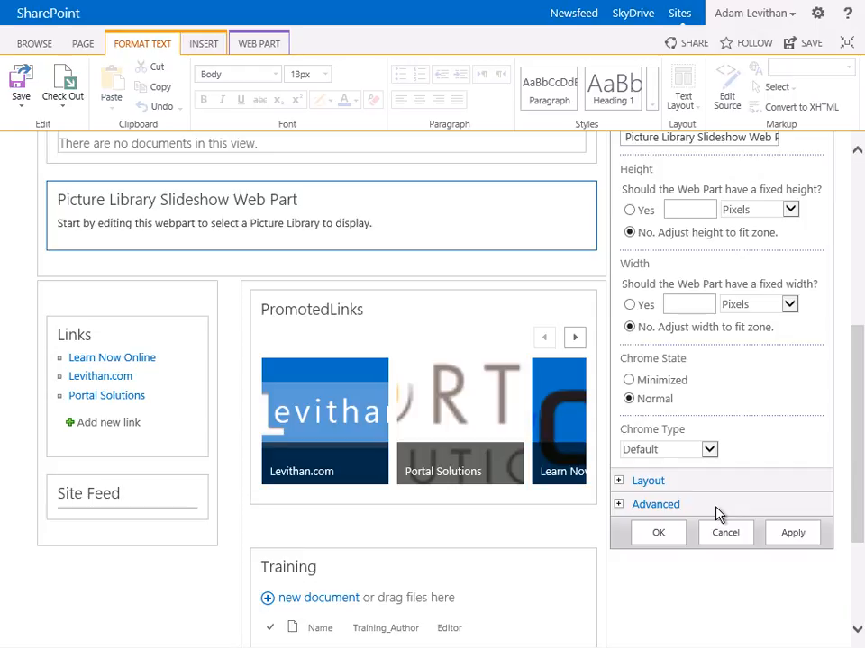
left_click(659, 533)
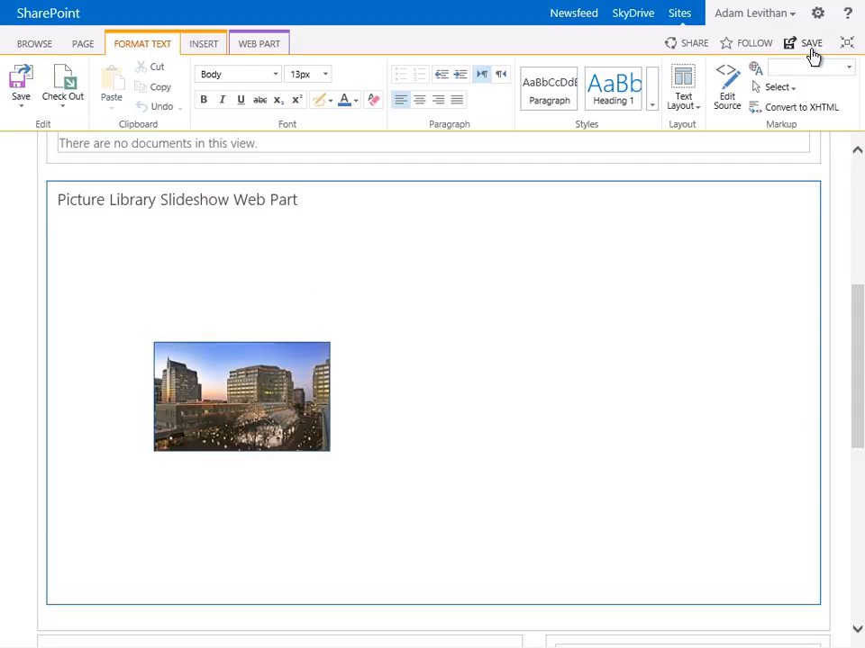
Save the Power page and review its slideshow and the further tiles in PromotedLinks
left_click(811, 53)
left_click(811, 54)
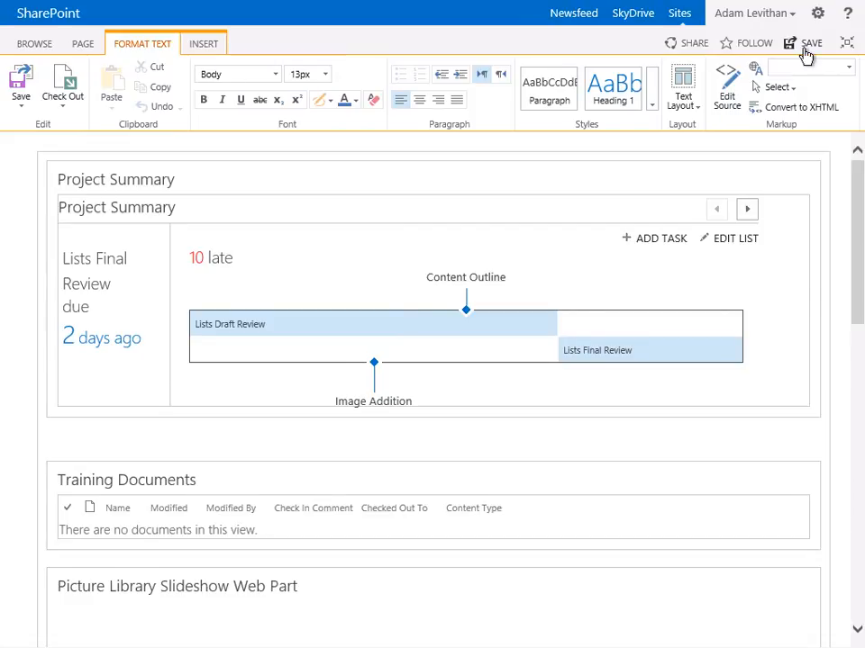
left_click(806, 53)
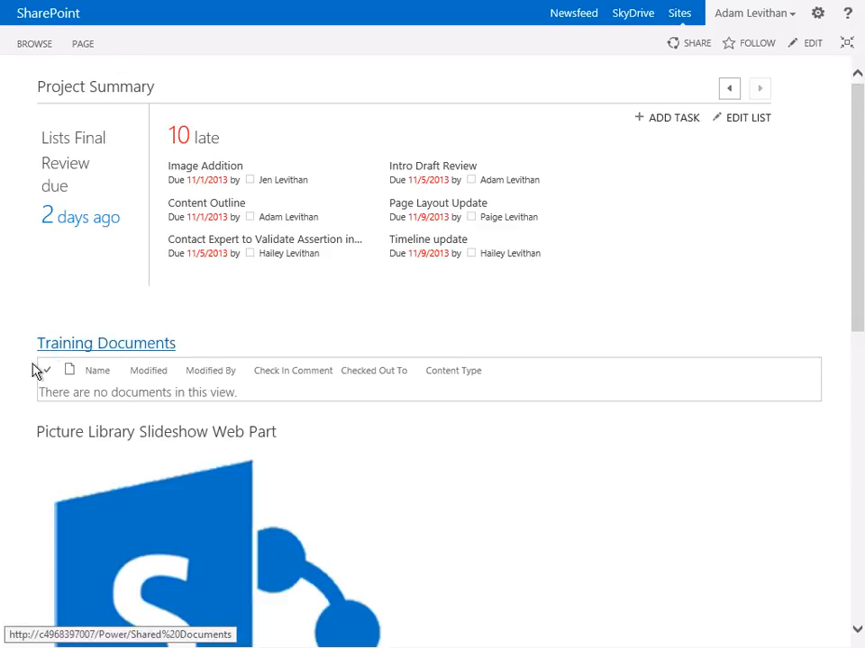
scroll(333, 329, "down", 3)
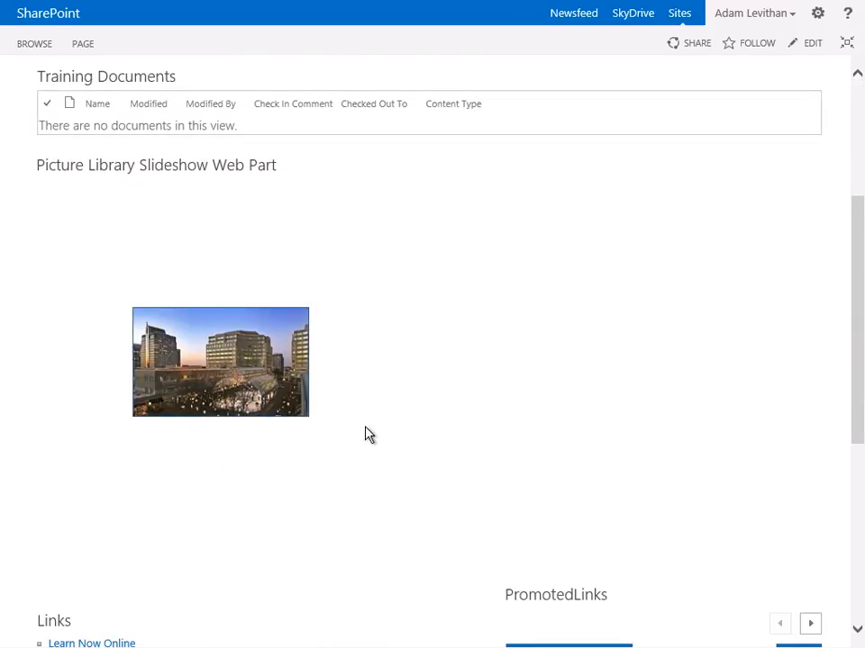
scroll(366, 436, "down", 3)
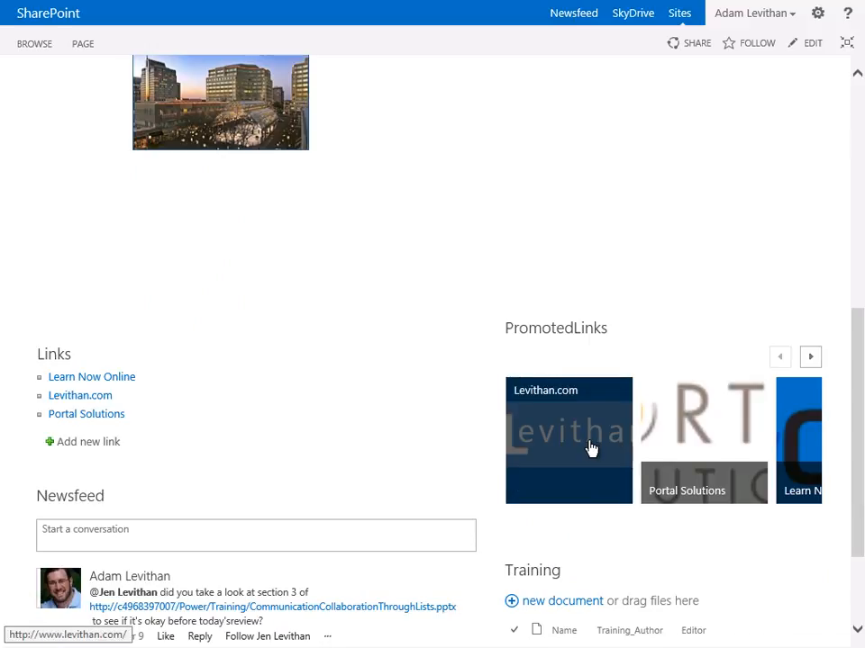
left_click(810, 357)
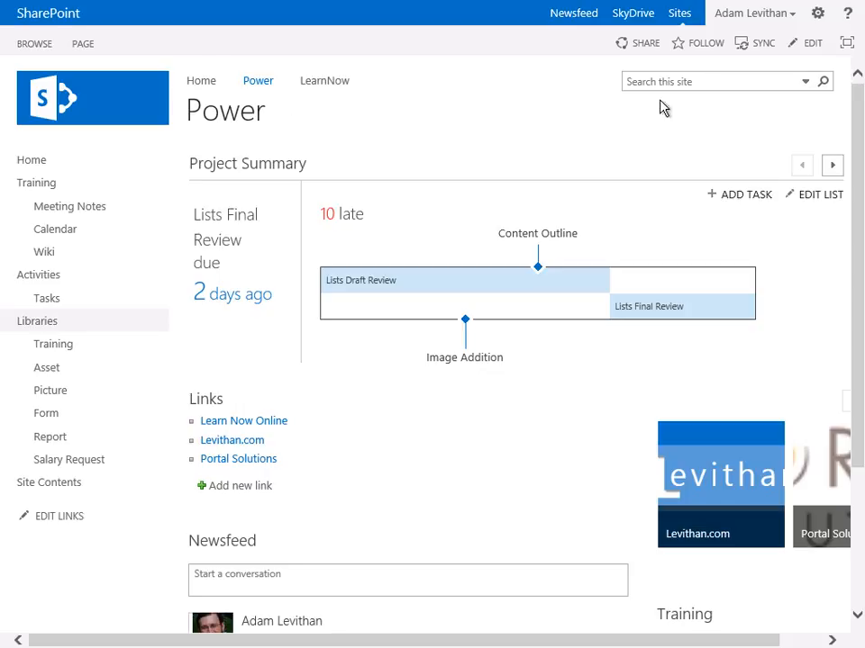
Add a new page named Meeting to the Power site
left_click(815, 13)
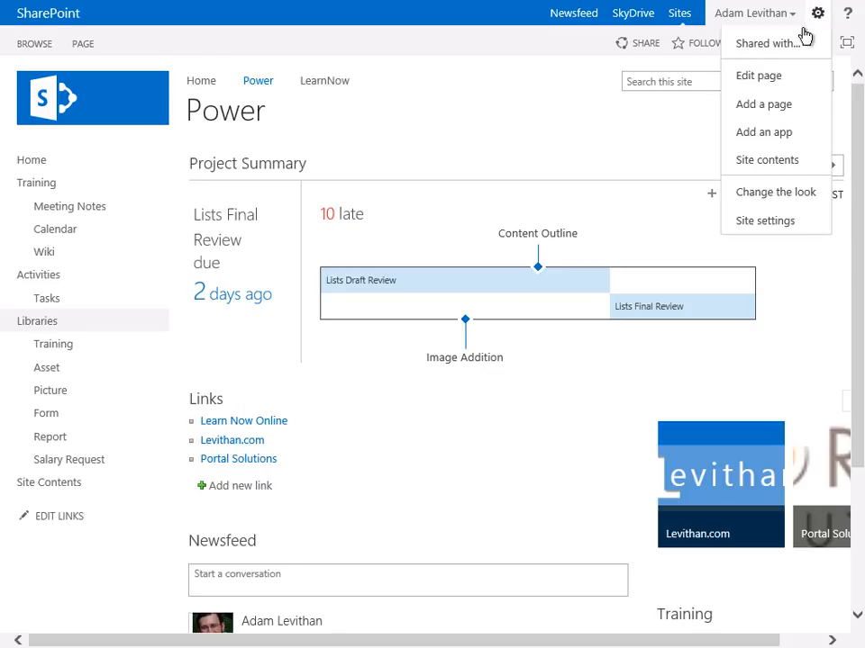
left_click(780, 106)
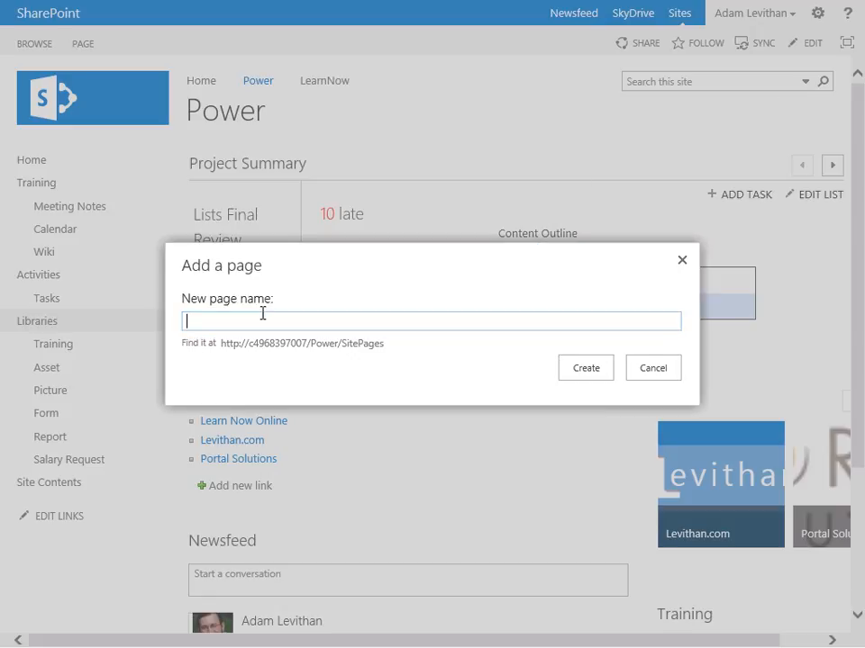
type("Meeting")
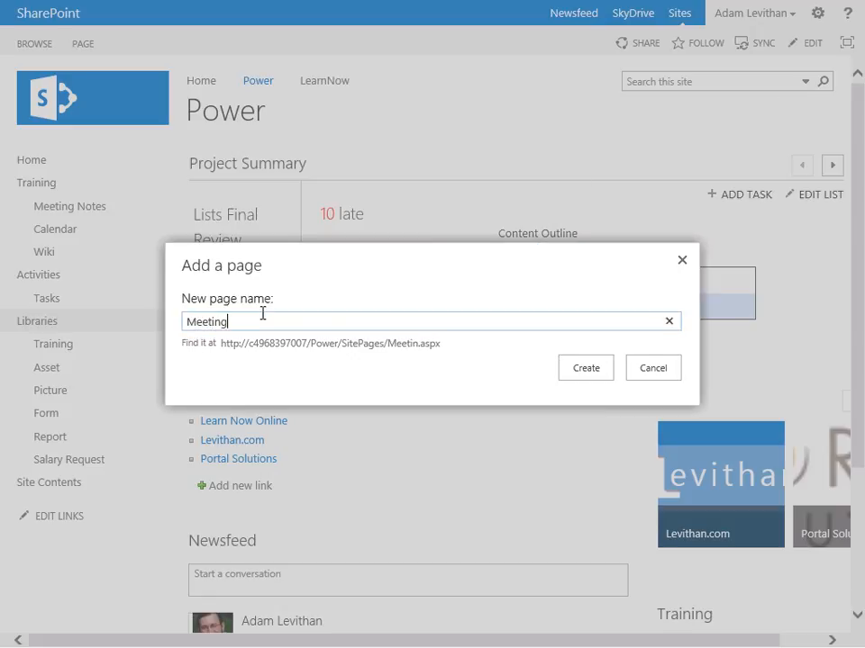
left_click(586, 371)
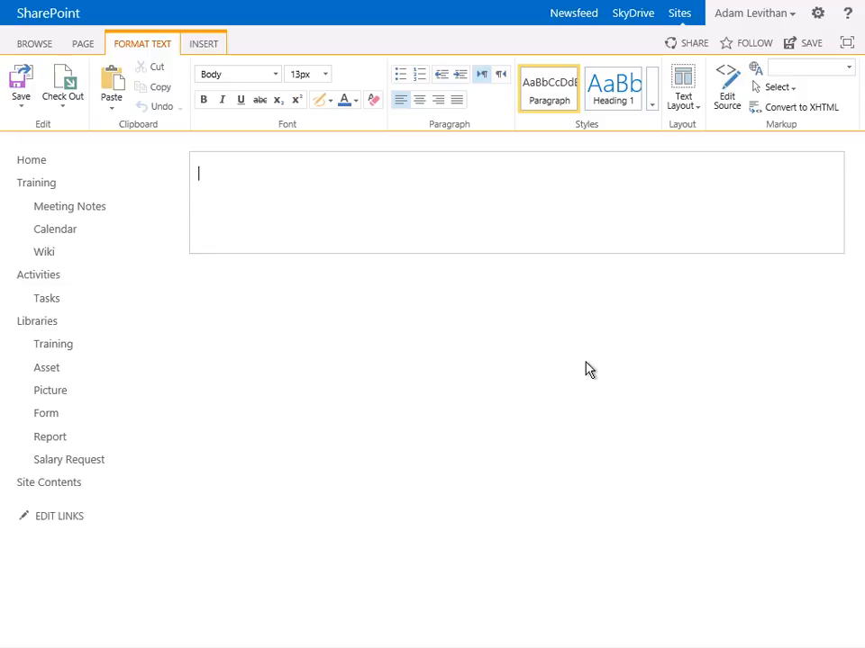
Focus the new page on its content and apply the Two columns with header and footer text layout
left_click(848, 43)
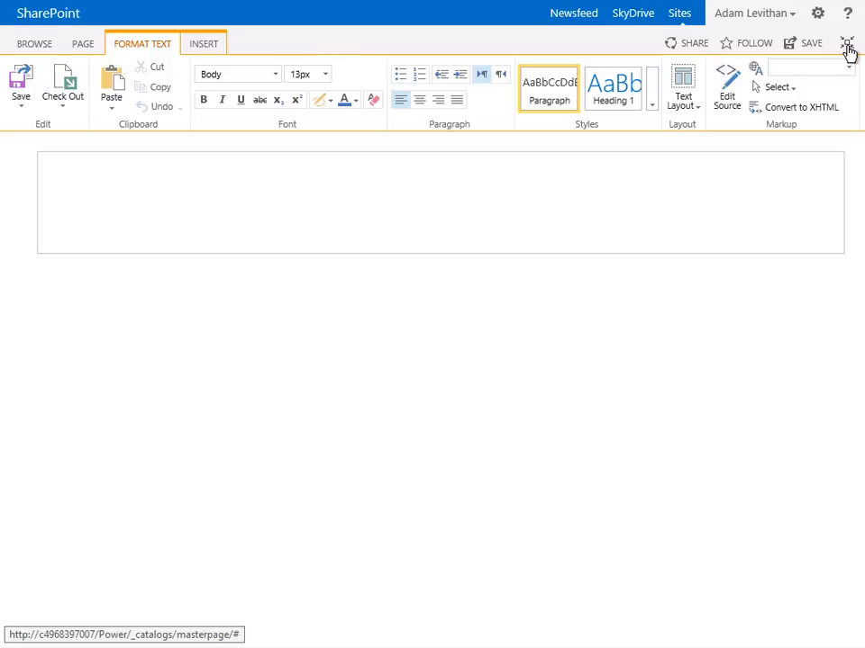
left_click(689, 109)
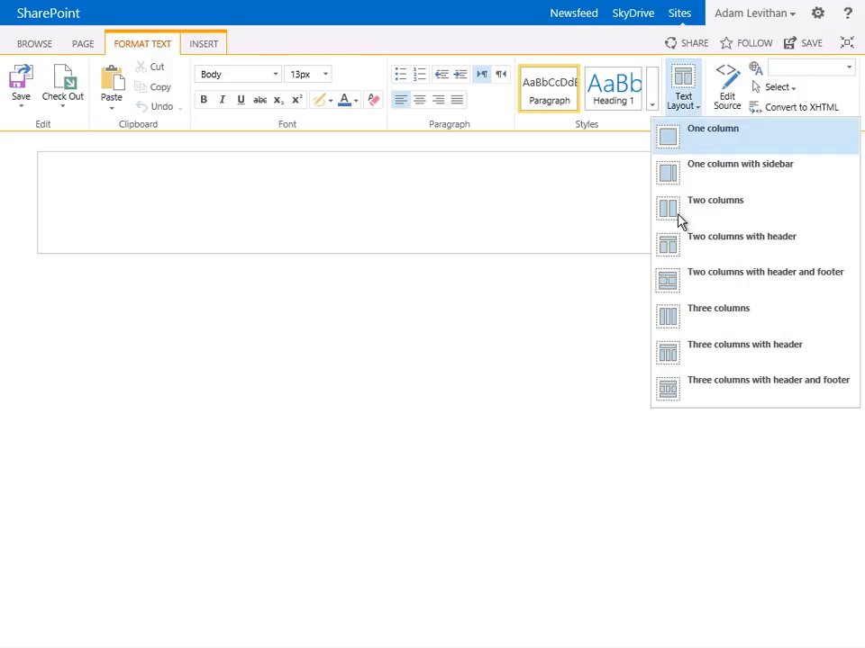
left_click(683, 289)
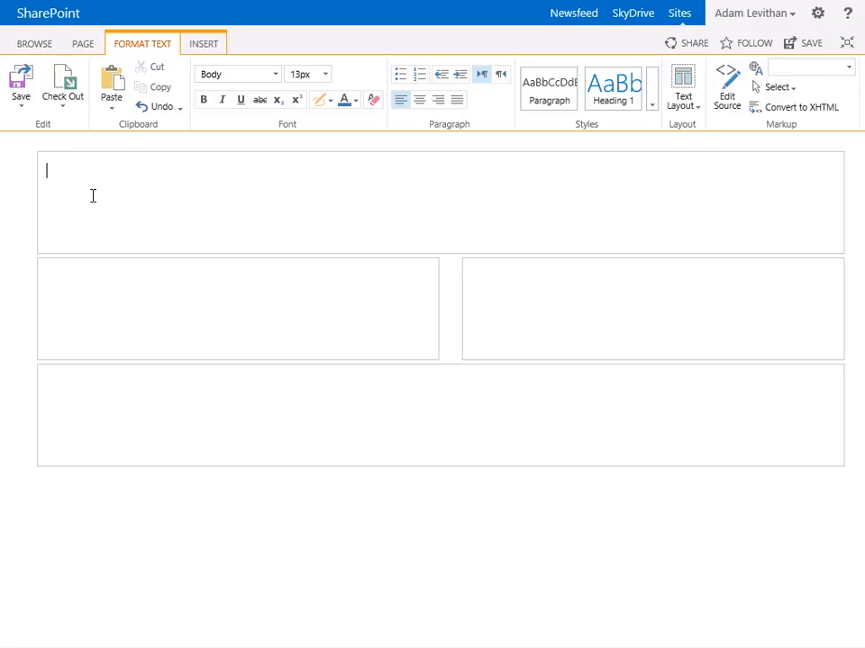
Enter "Team Meeting Page" in the header zone and format it with the Heading 1 style
type("Team Meeting Page")
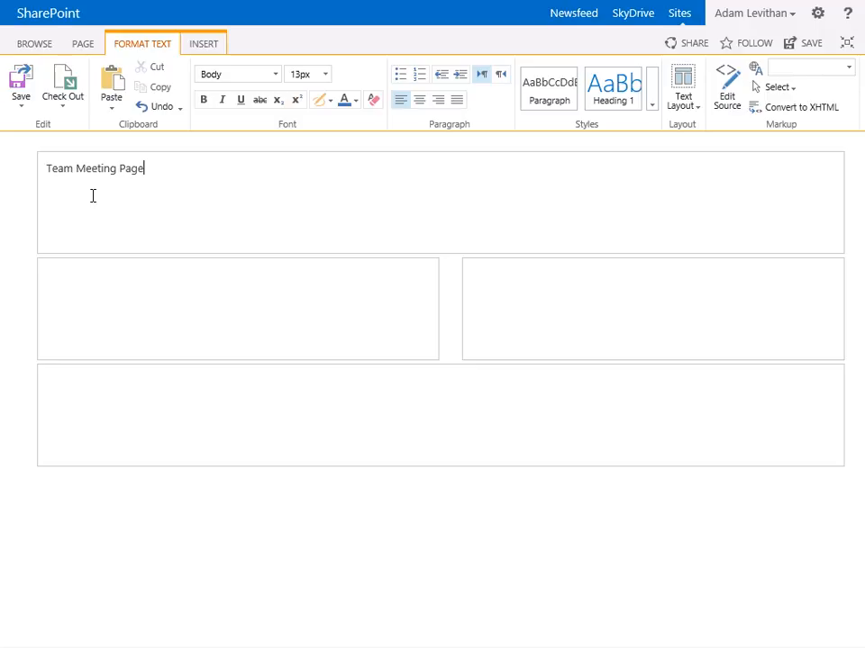
key("Return")
left_click_drag(174, 168, 12, 184)
left_click(616, 97)
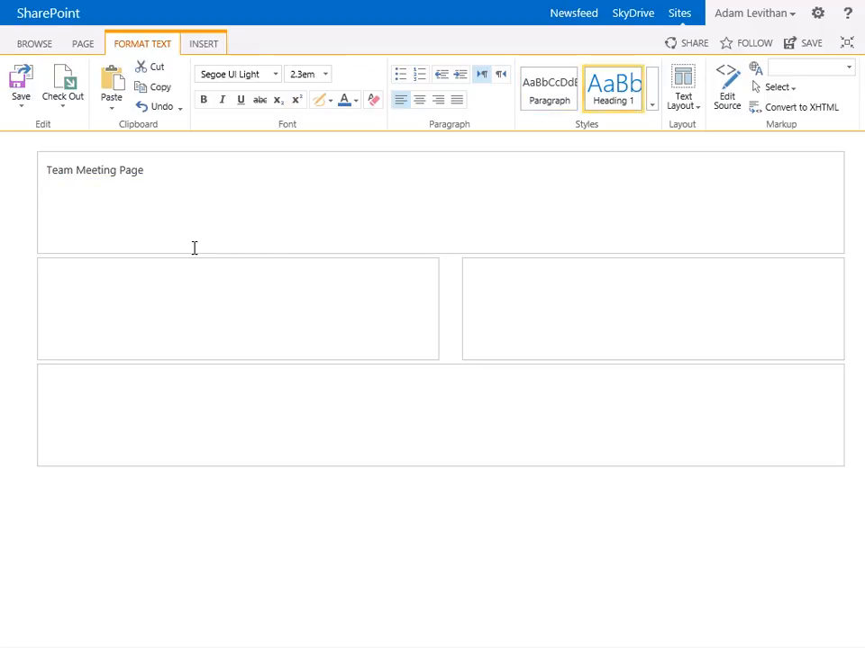
Insert the Meeting Notes app part in the left column below the header zone
left_click(83, 270)
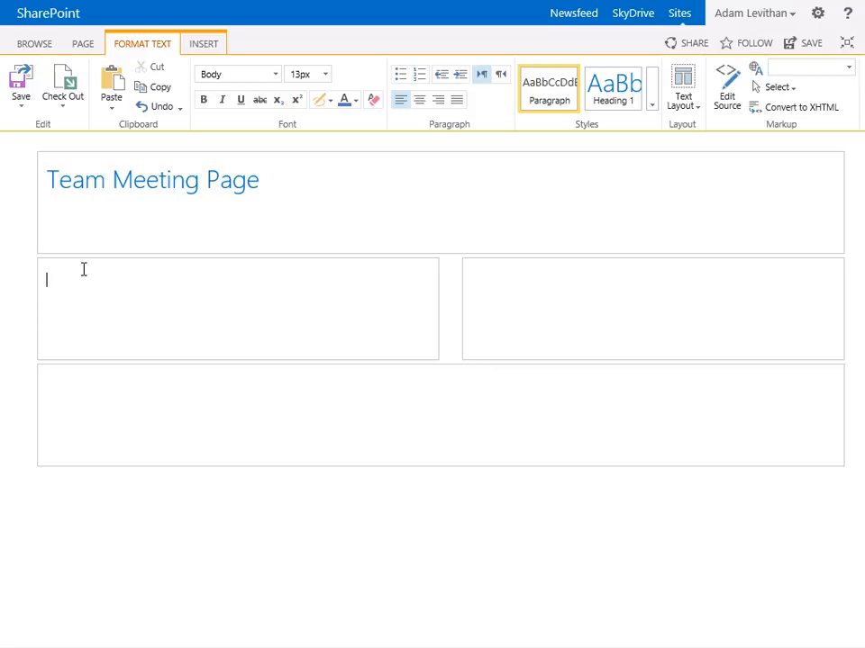
left_click(205, 50)
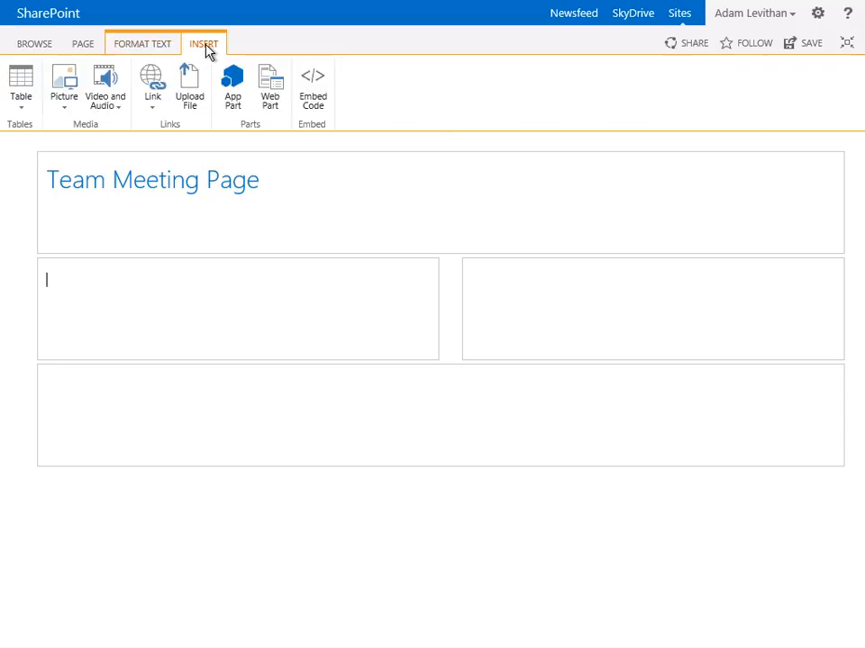
left_click(232, 90)
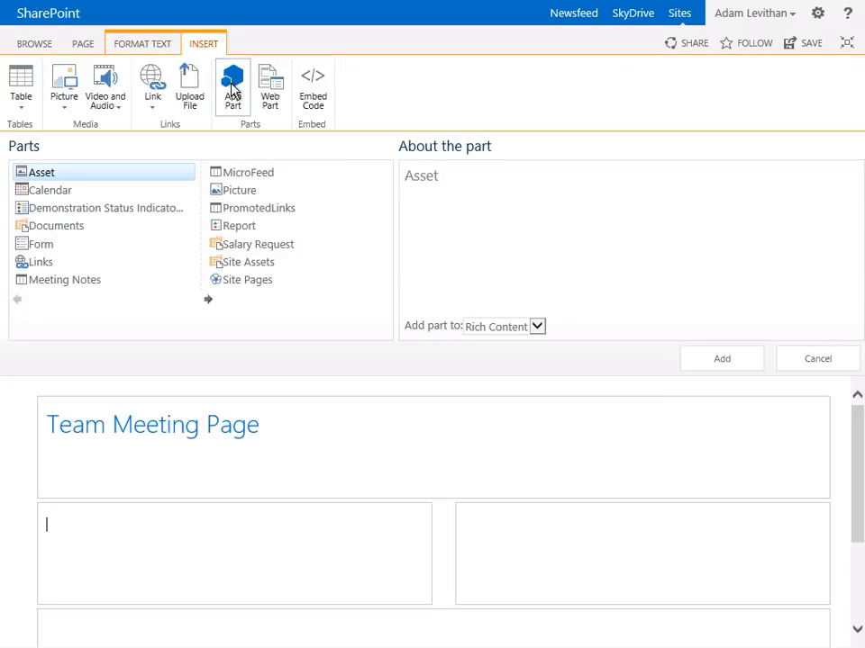
left_click(85, 286)
left_click(747, 361)
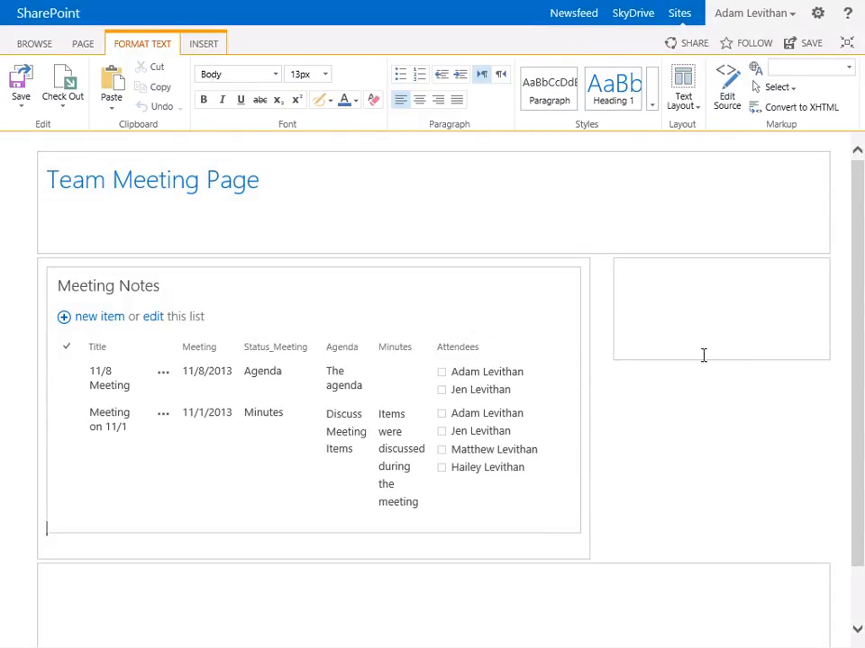
Insert a second Meeting Notes app part on a new line below the first one
key("Return")
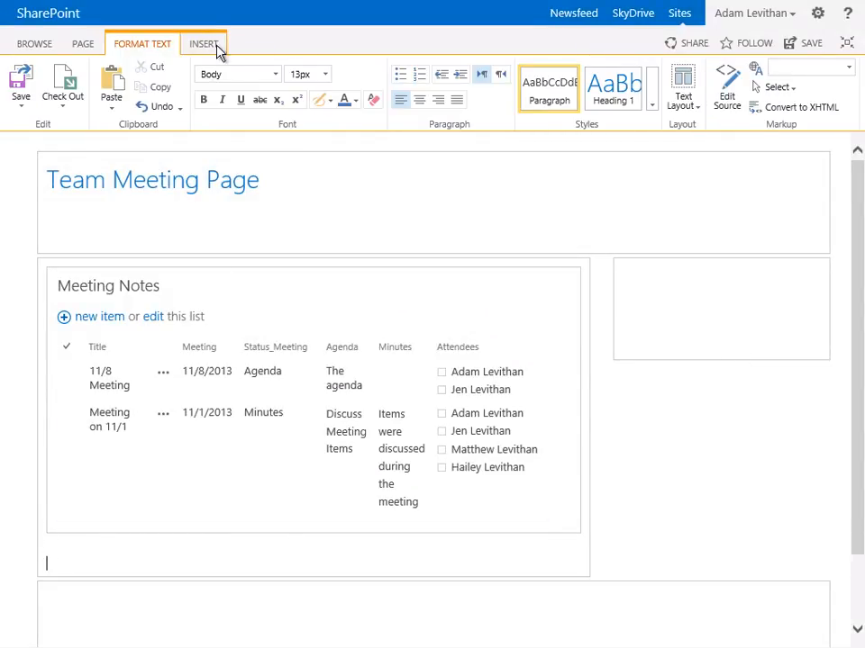
left_click(204, 45)
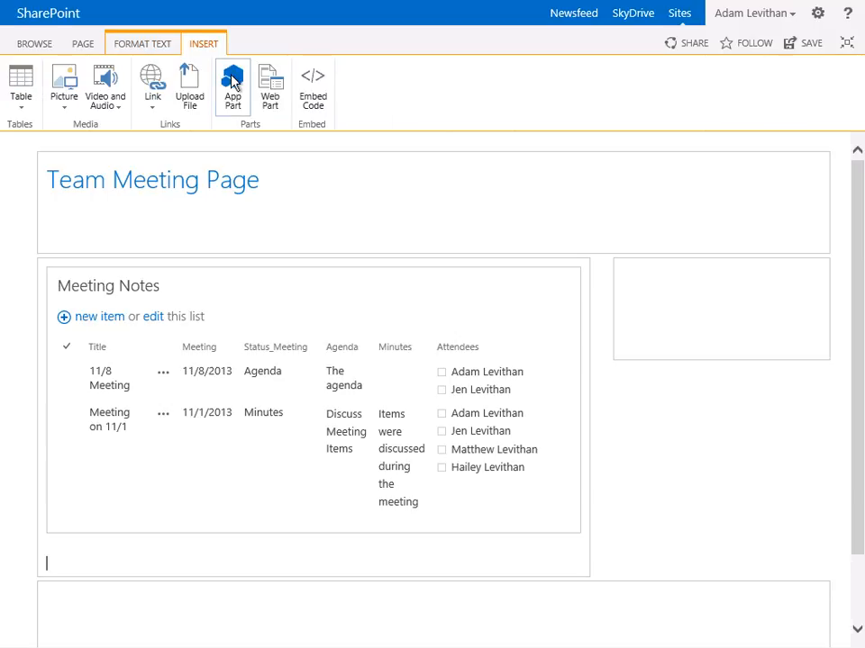
left_click(232, 86)
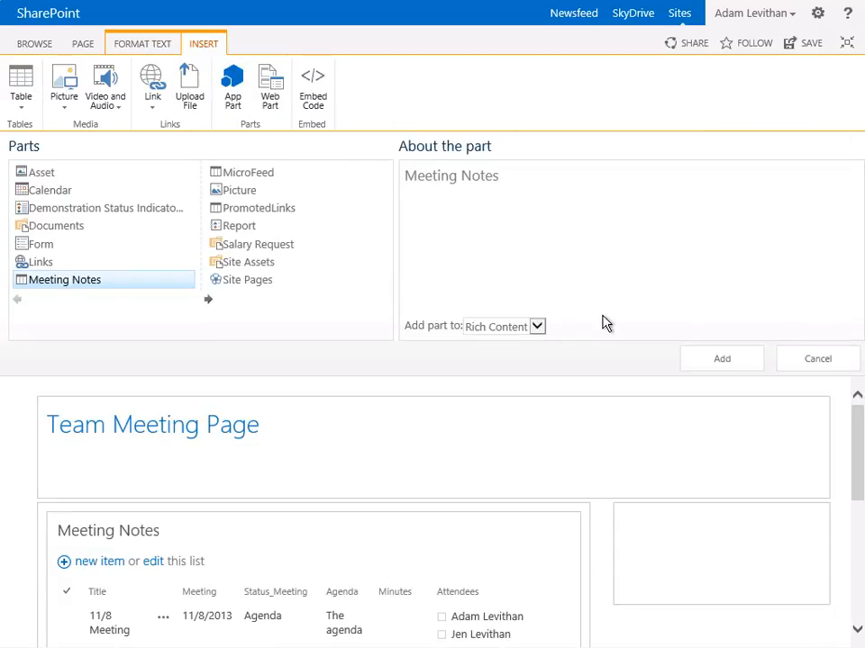
left_click(705, 360)
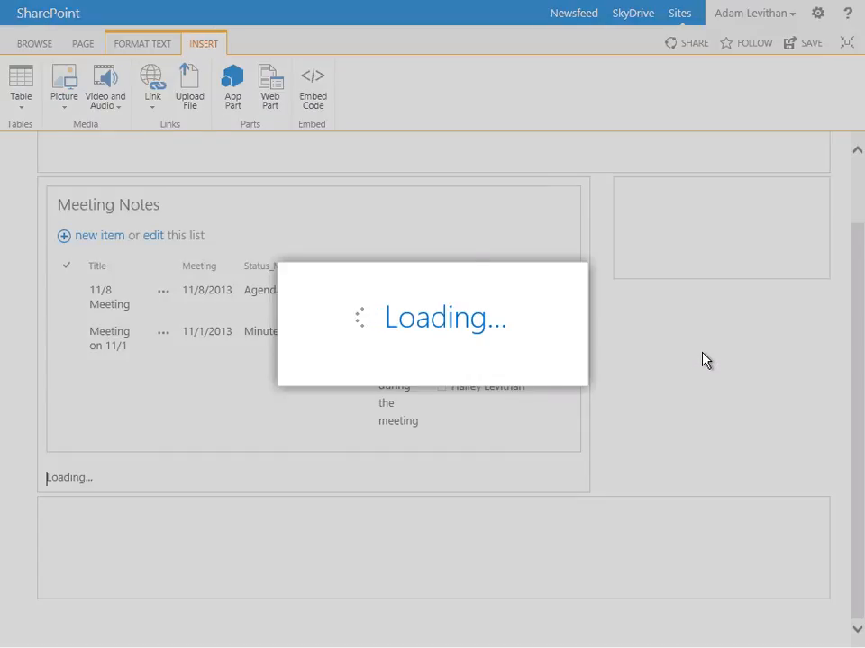
Insert the Tasks app part in the right column of the page
scroll(658, 353, "up", 3)
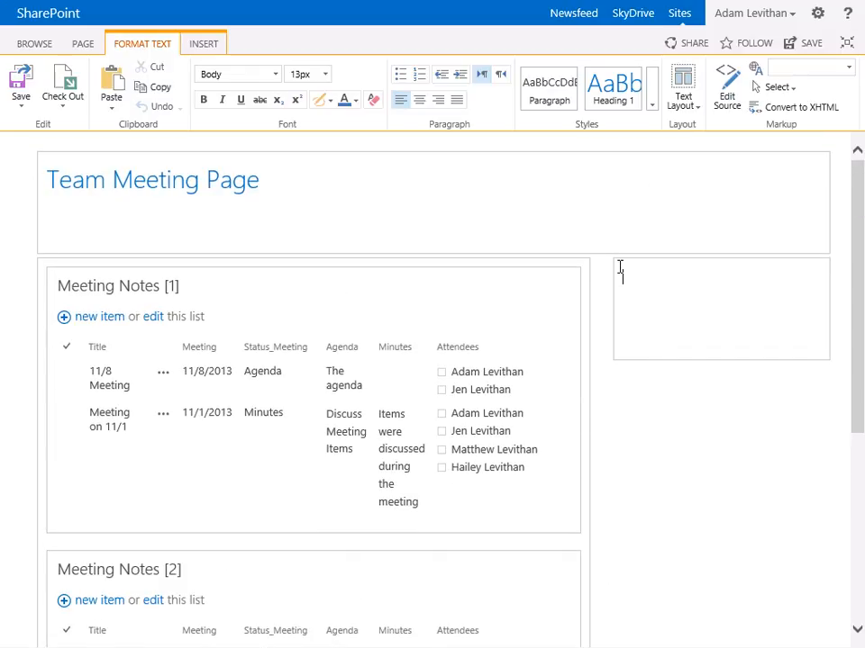
left_click(205, 45)
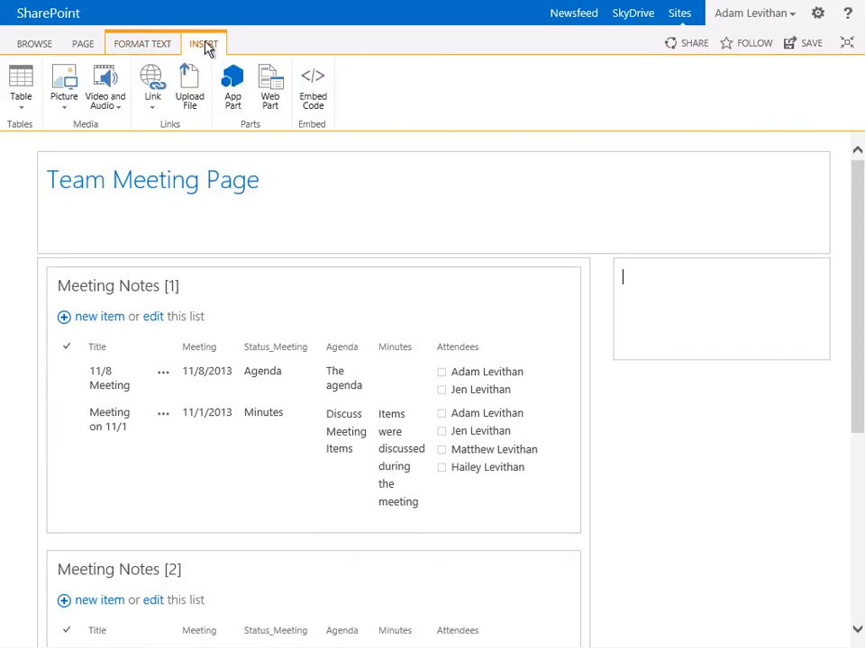
left_click(236, 90)
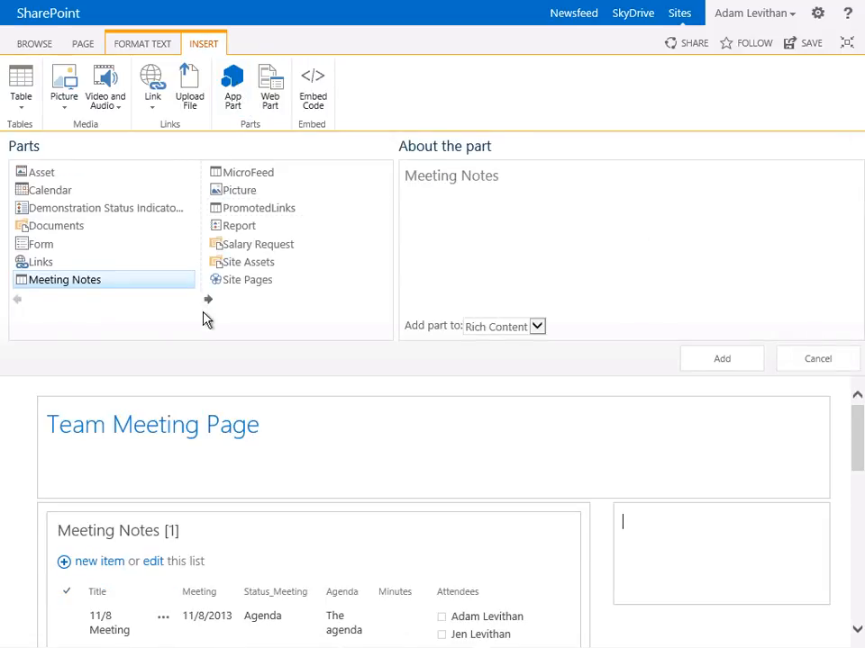
left_click(208, 301)
left_click(236, 190)
left_click(734, 362)
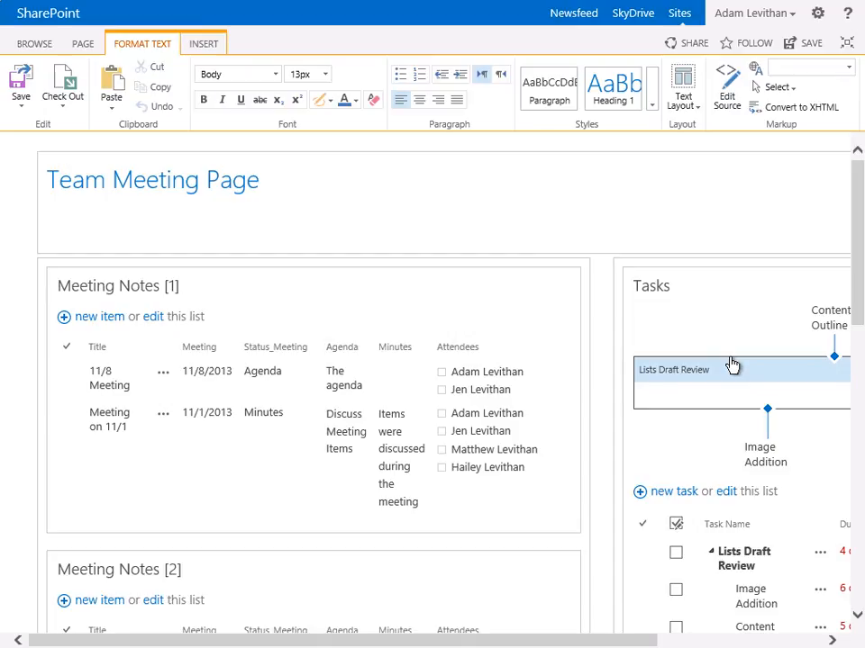
Insert the Date Filter web part from the Filters category below the Team Meeting Page heading, and save the page while keeping it in edit mode
left_click(46, 202)
left_click(199, 47)
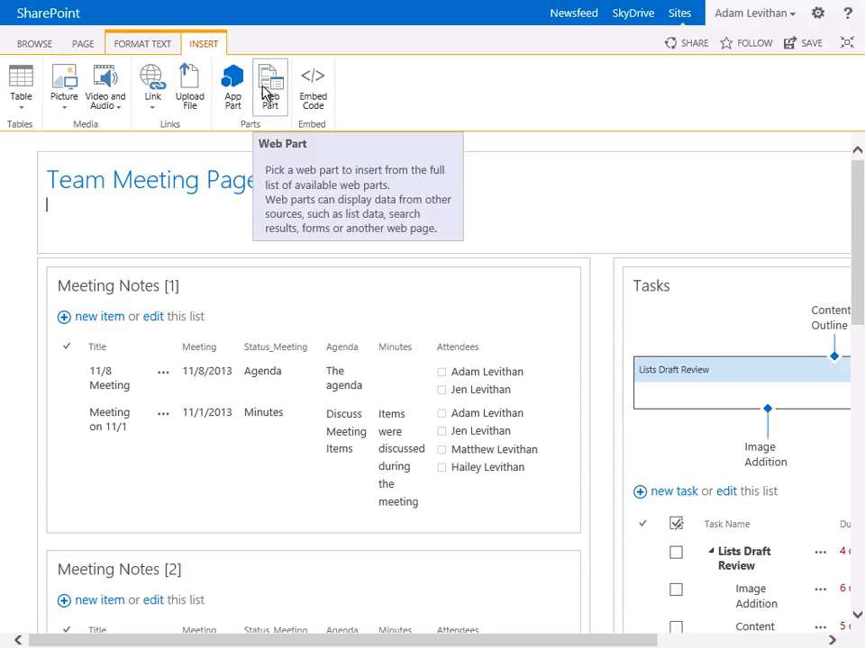
left_click(264, 89)
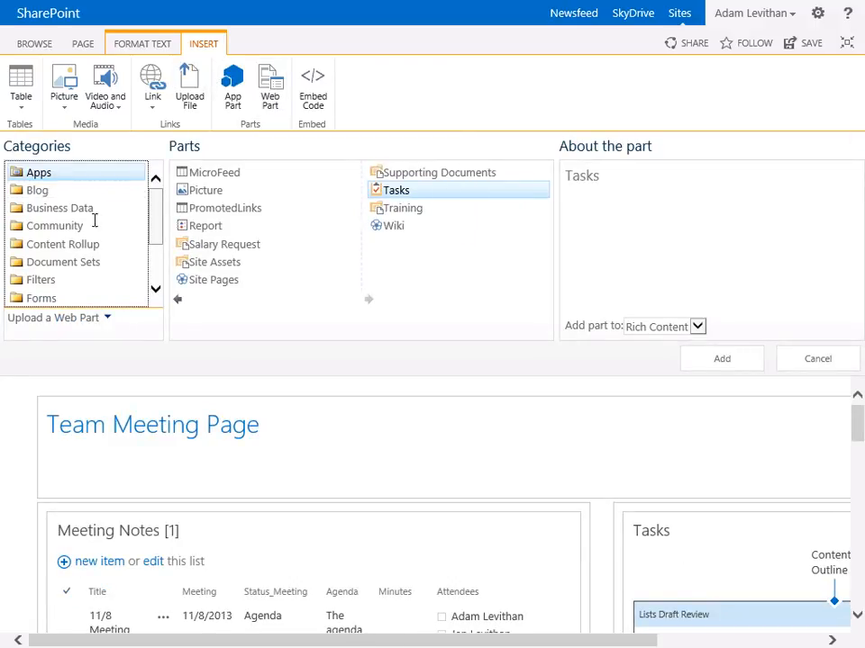
left_click(52, 284)
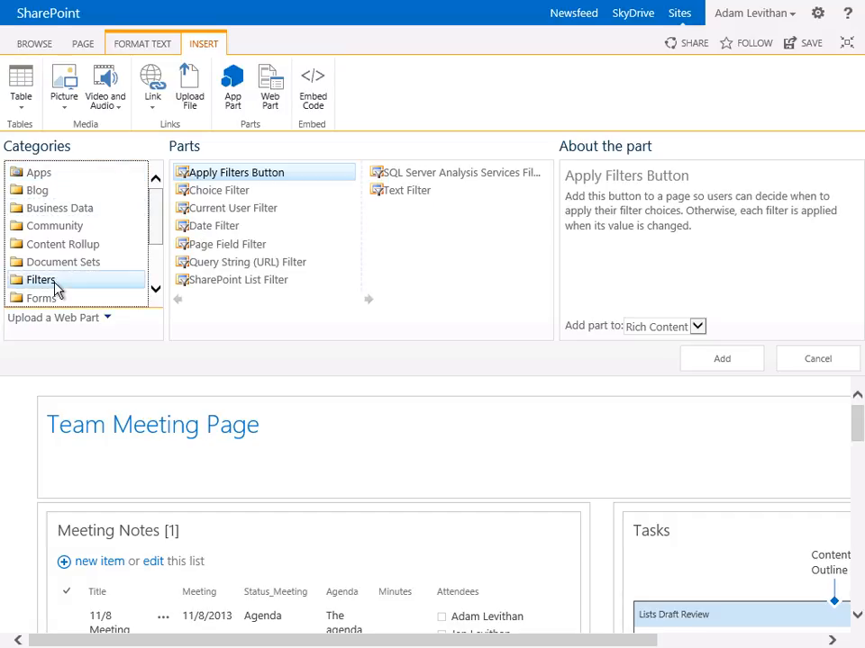
left_click(196, 230)
left_click(718, 363)
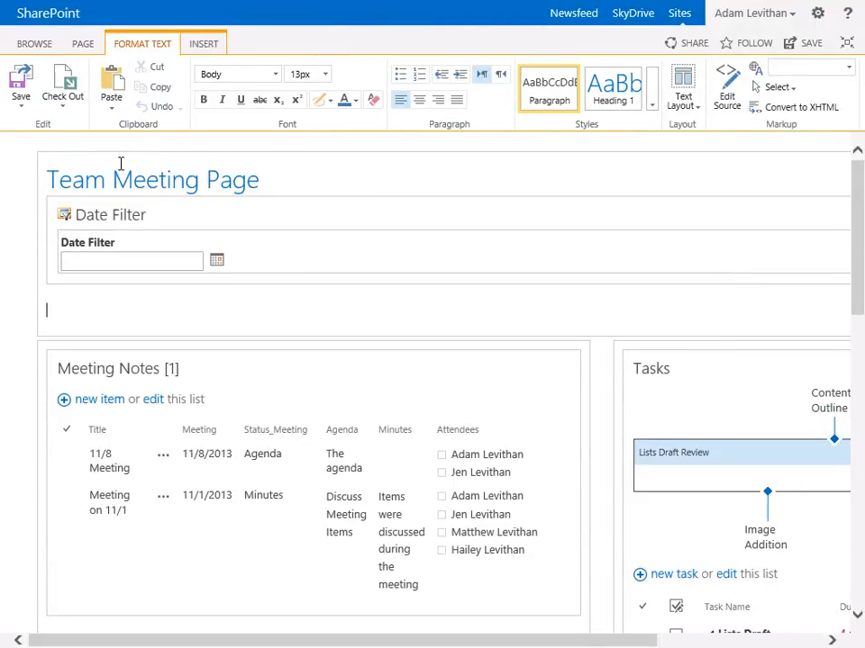
left_click(20, 104)
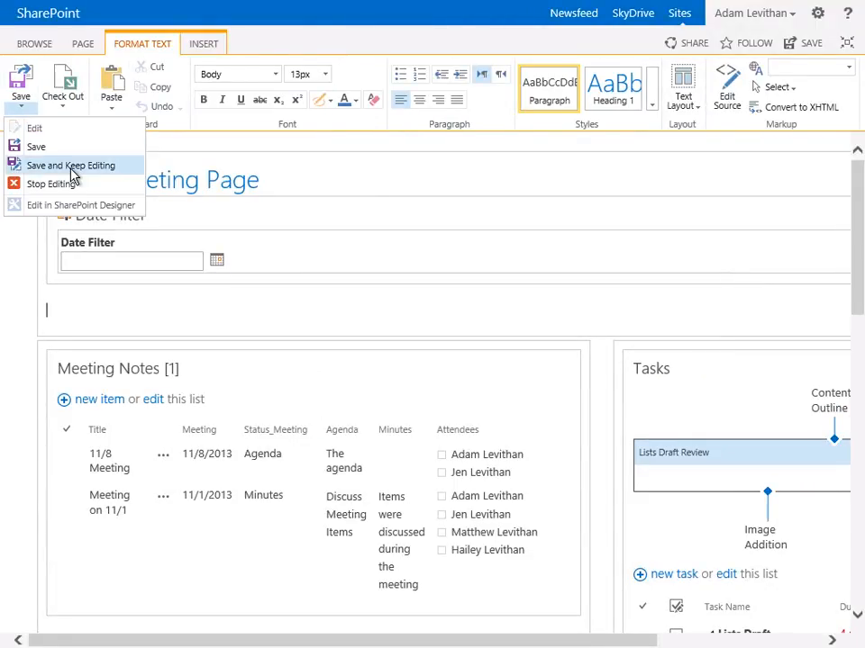
left_click(20, 168)
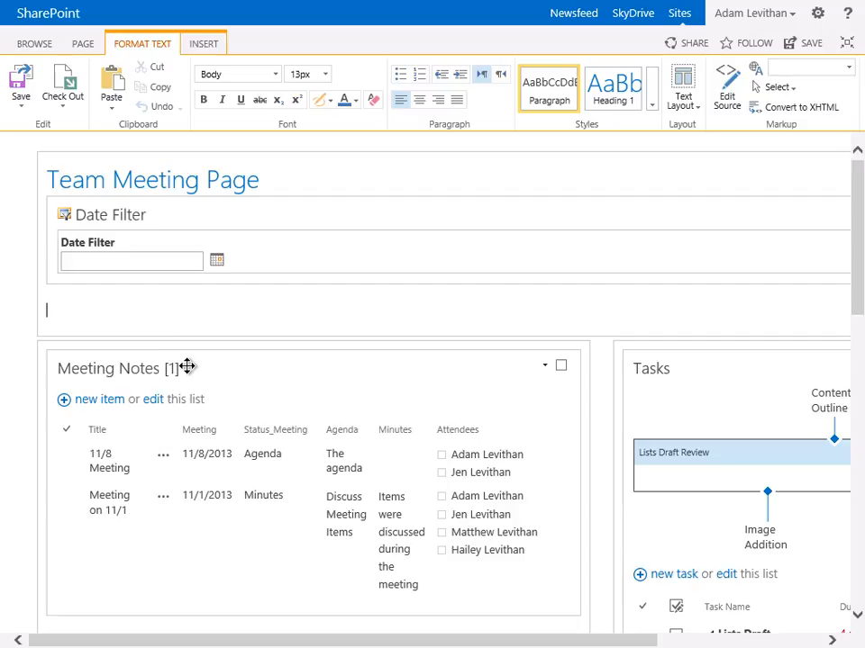
Edit the upper Meeting Notes web part to use the Agenda view with the toolbar type No Toolbar
left_click(544, 366)
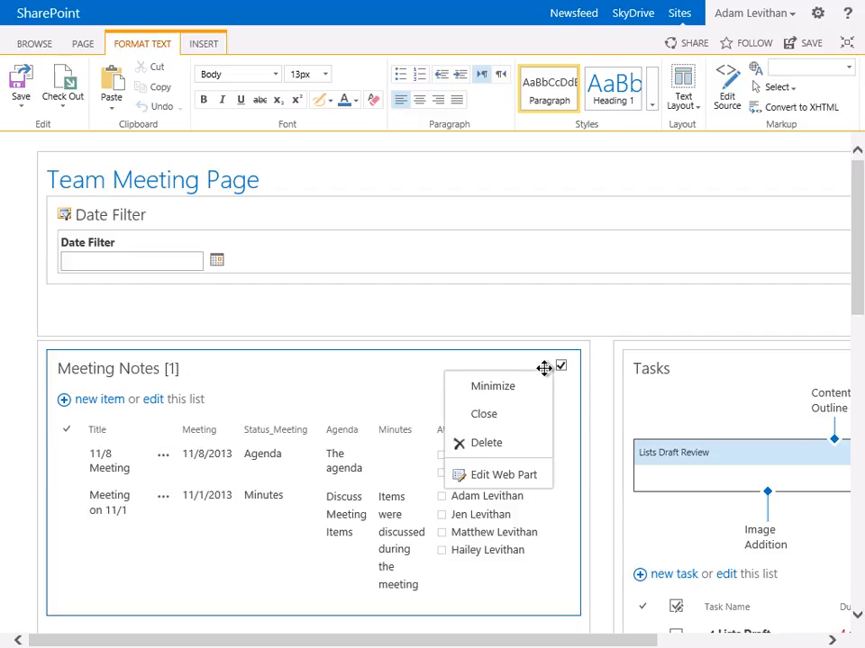
left_click(527, 477)
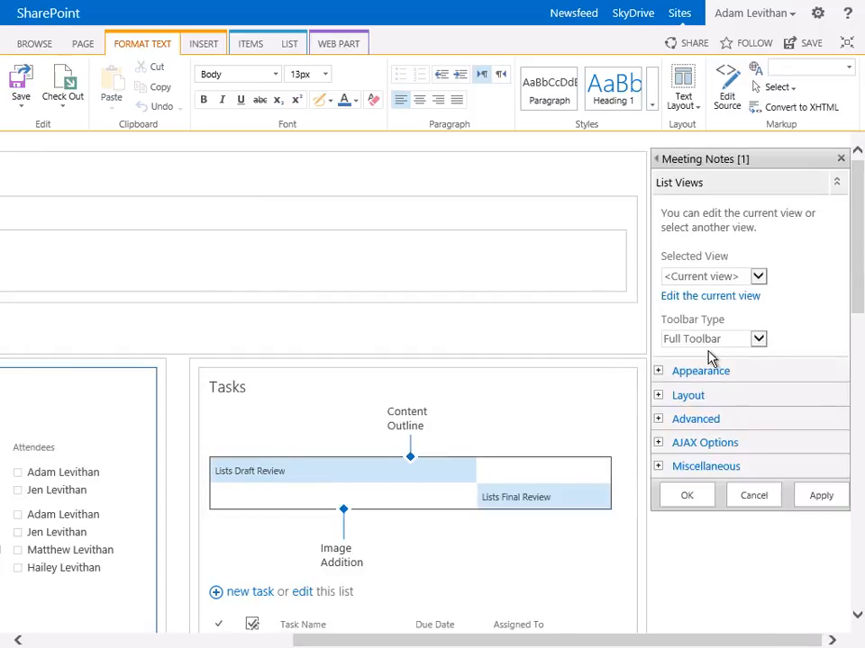
left_click(759, 279)
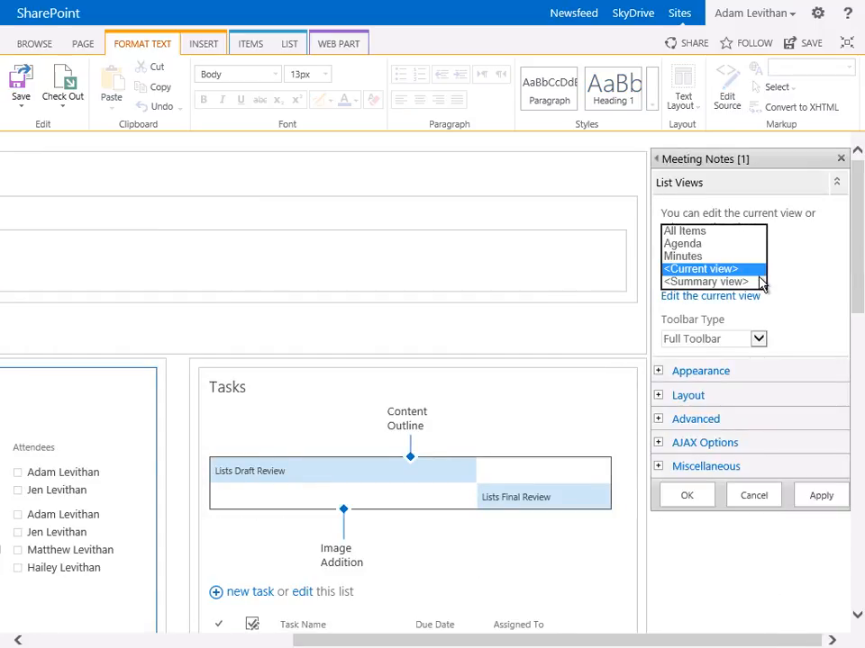
left_click(743, 246)
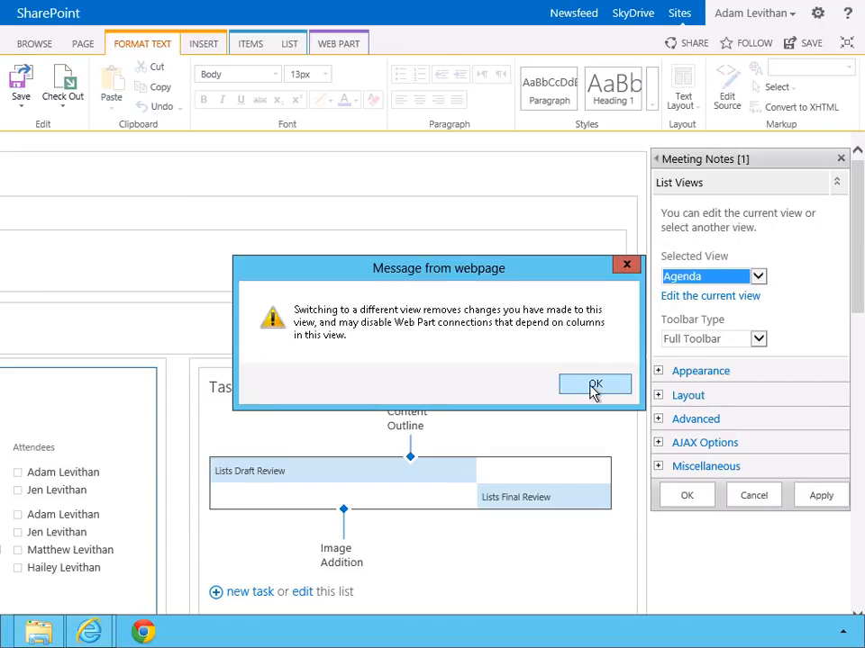
left_click(594, 383)
left_click(671, 341)
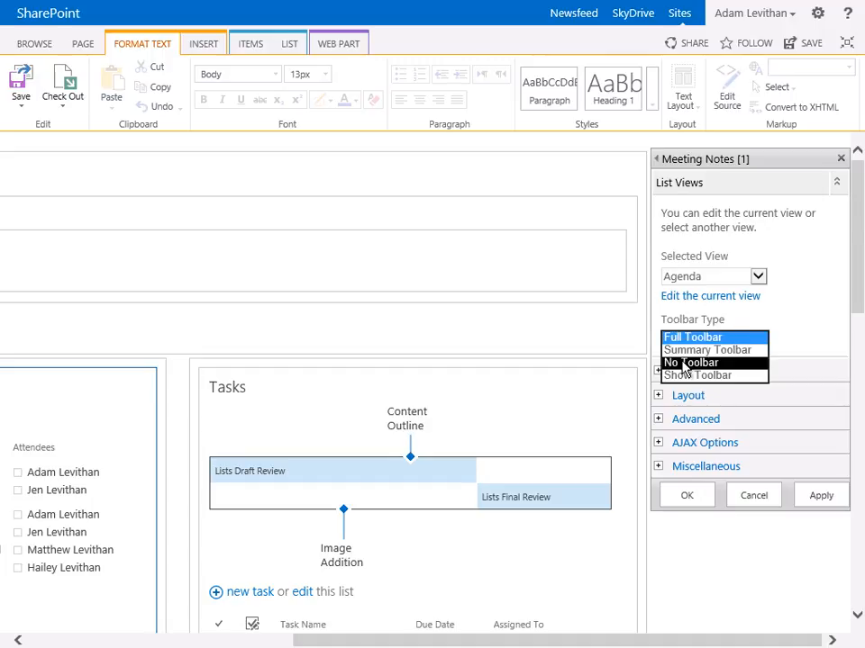
left_click(684, 362)
Change the title of the upper Meeting Notes web part to Agenda and apply the settings
left_click(658, 372)
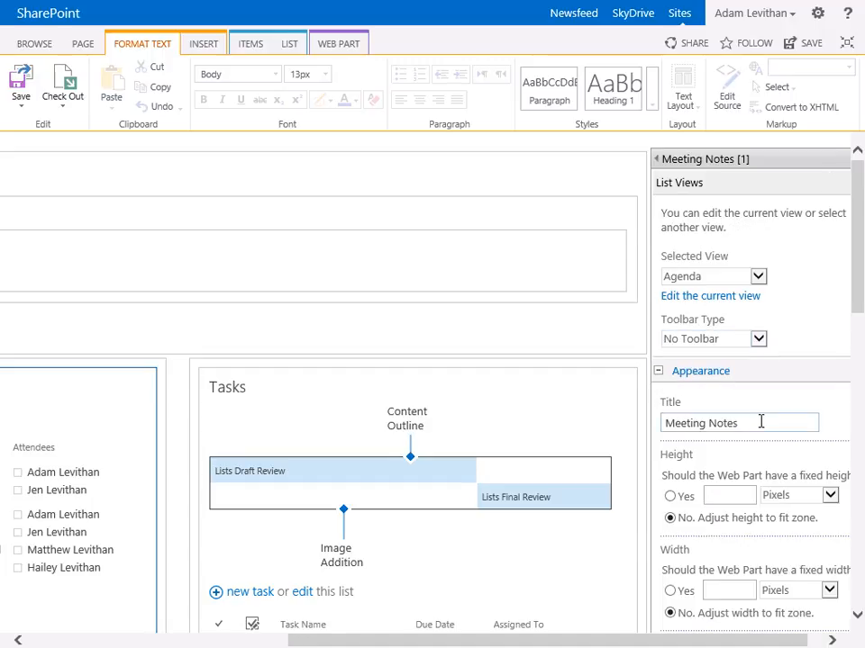
left_click_drag(761, 420, 649, 421)
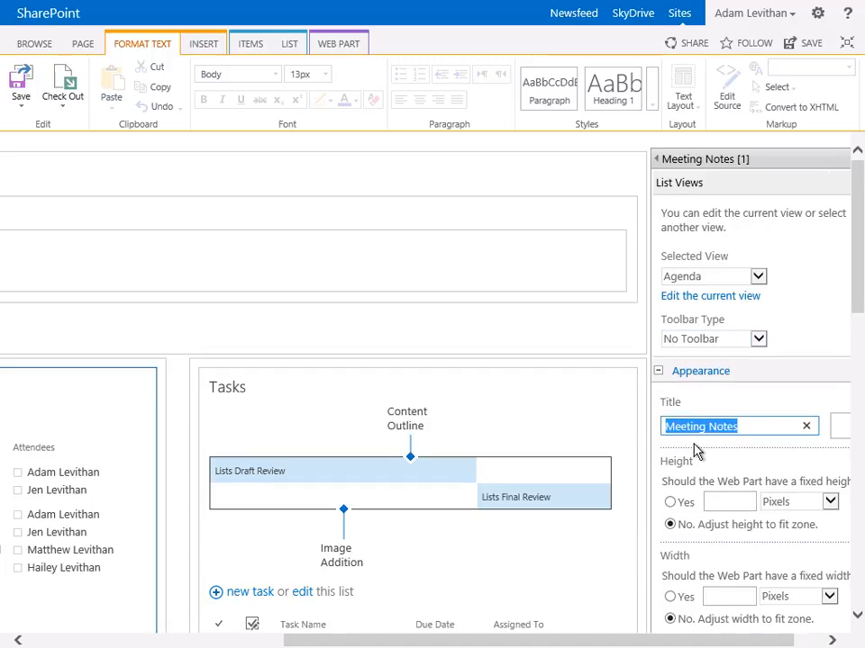
type("Agenda")
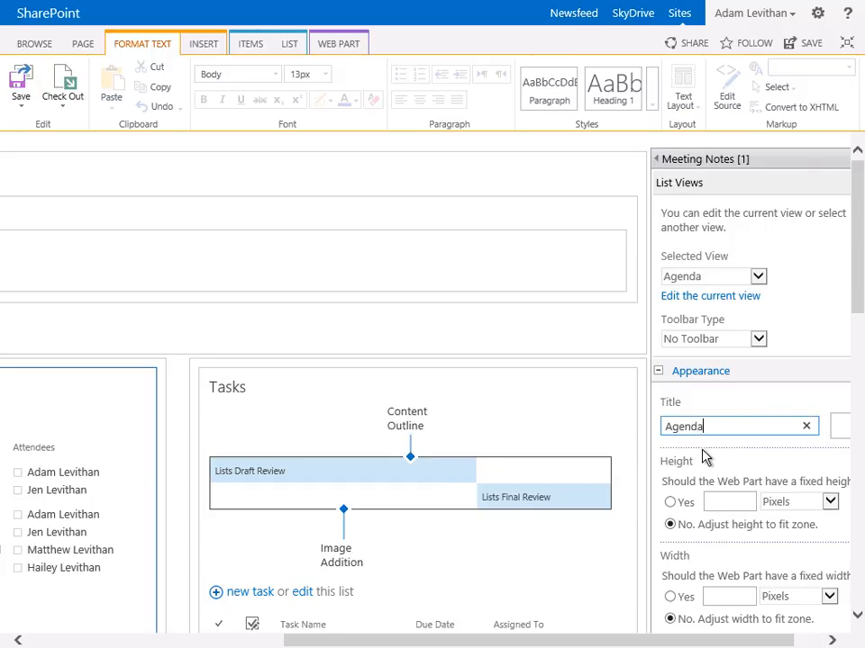
scroll(702, 455, "down", 3)
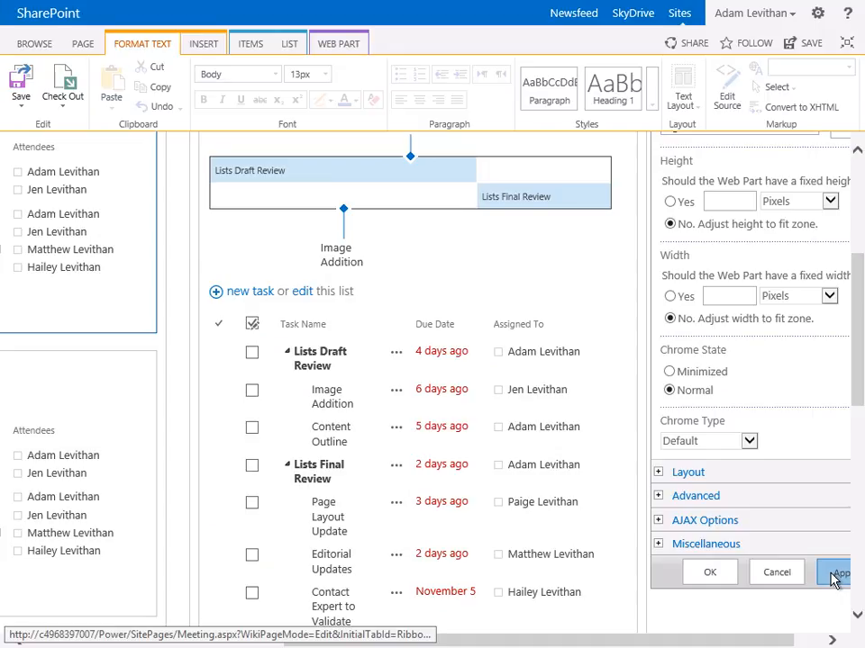
left_click(833, 576)
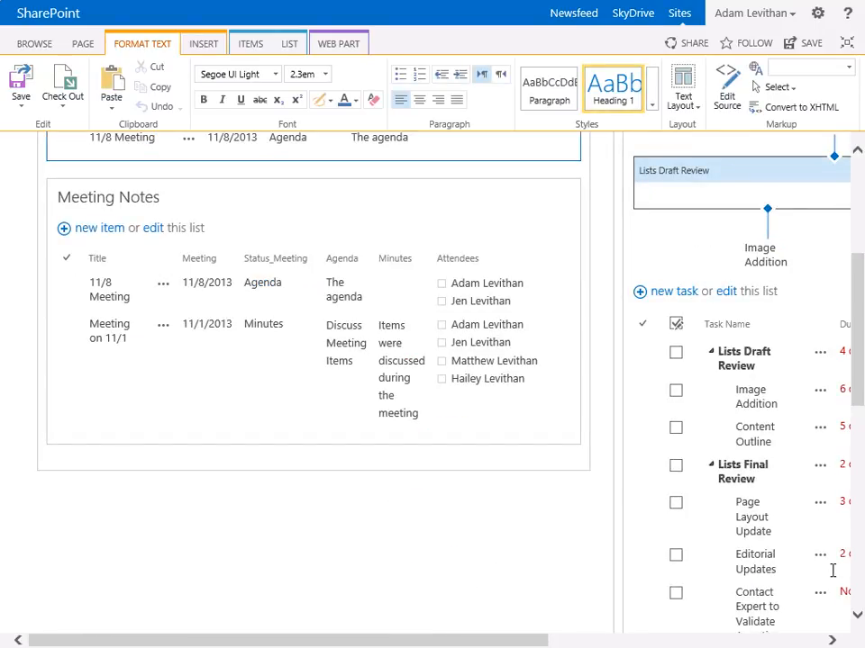
Edit the remaining Meeting Notes web part and switch its selected view to Minutes
scroll(838, 331, "up", 5)
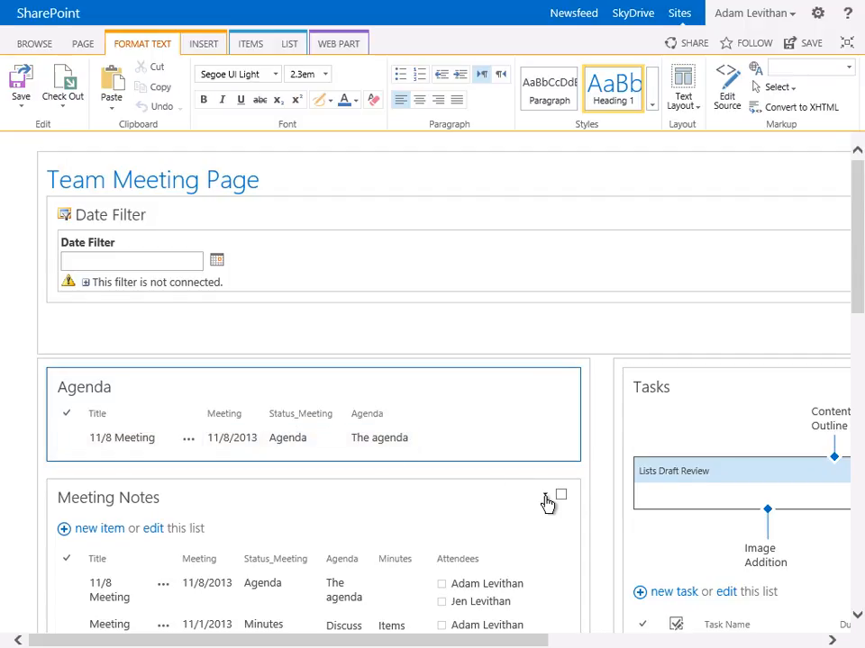
left_click(545, 497)
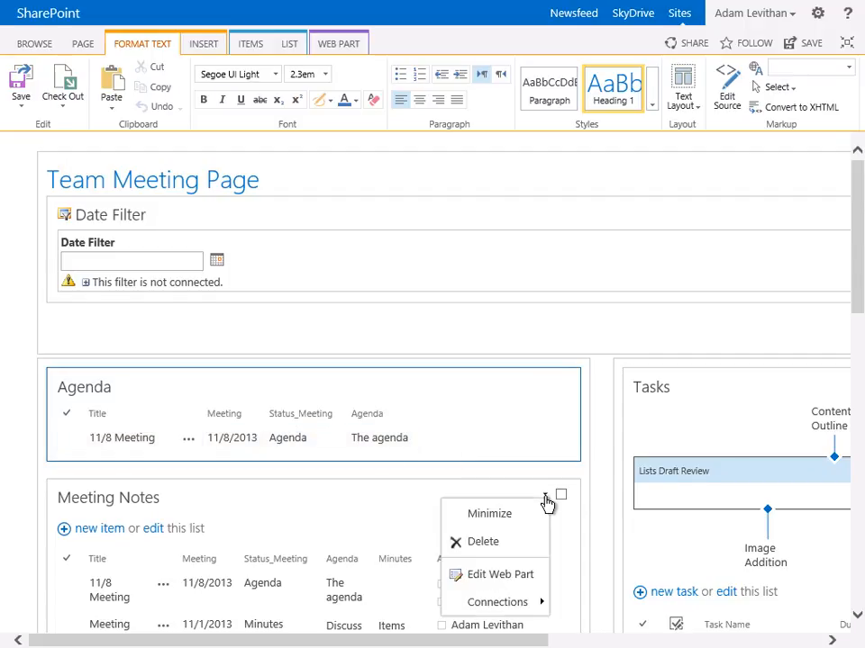
left_click(511, 577)
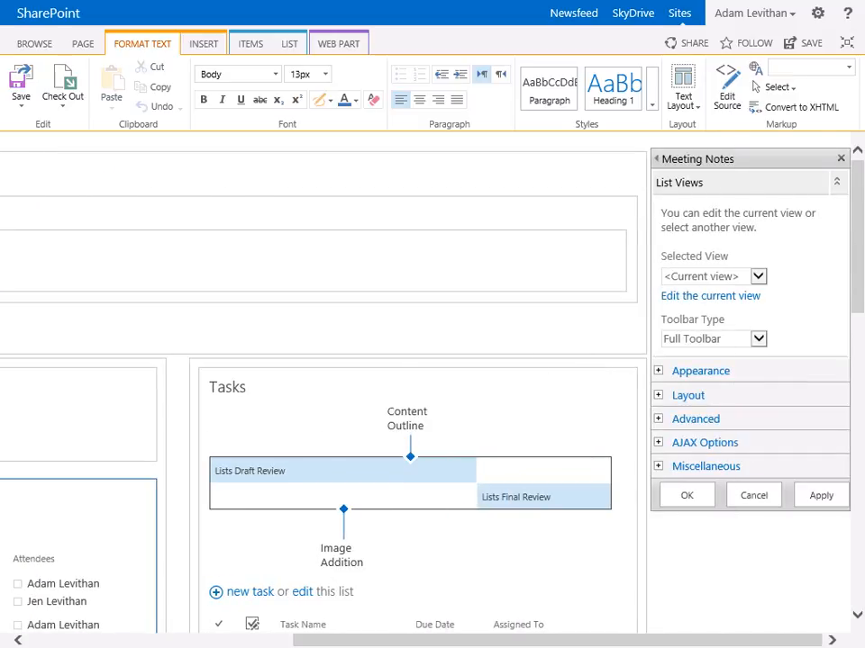
left_click(759, 277)
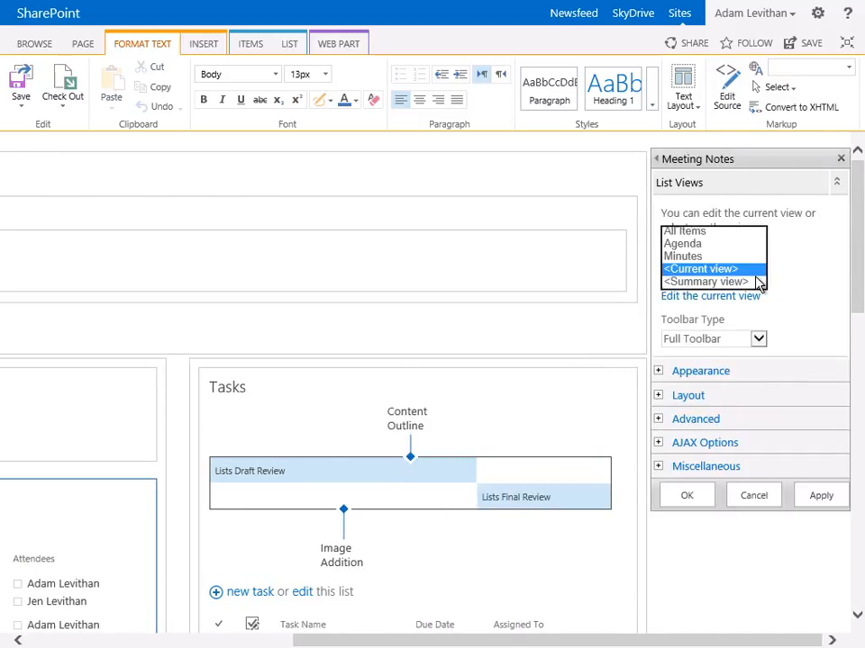
left_click(725, 257)
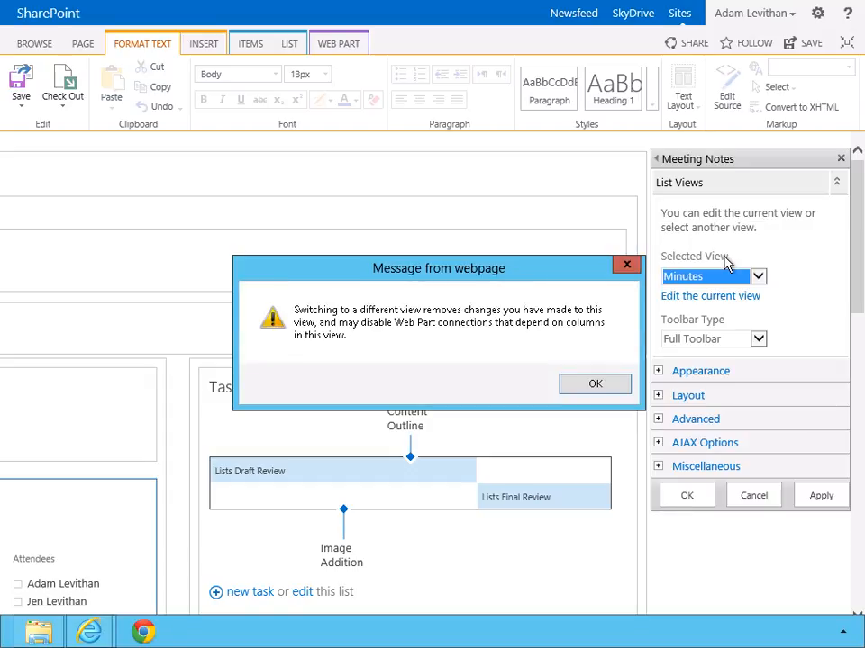
left_click(610, 387)
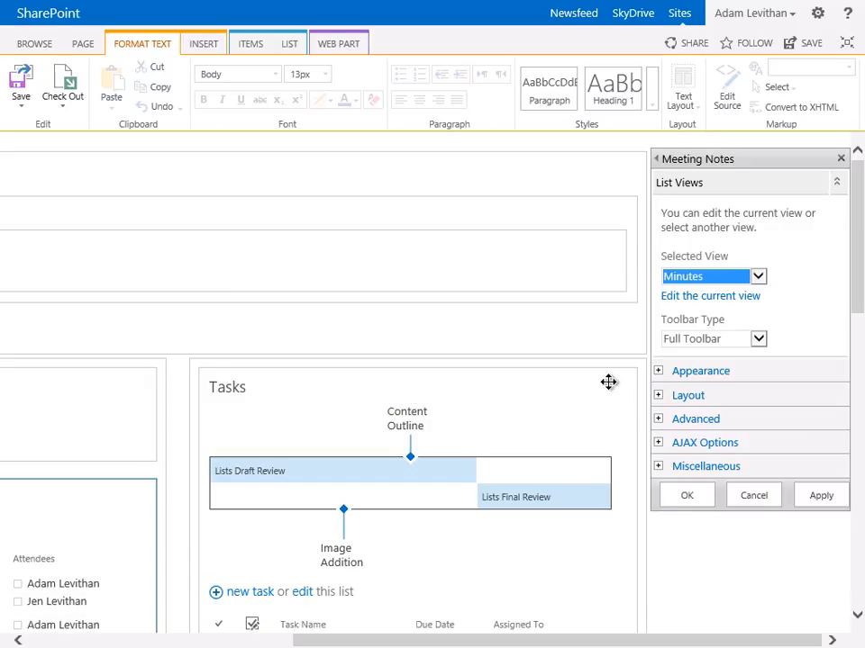
Title this web part Minutes, set its toolbar type to No Toolbar, and apply the settings
left_click(658, 371)
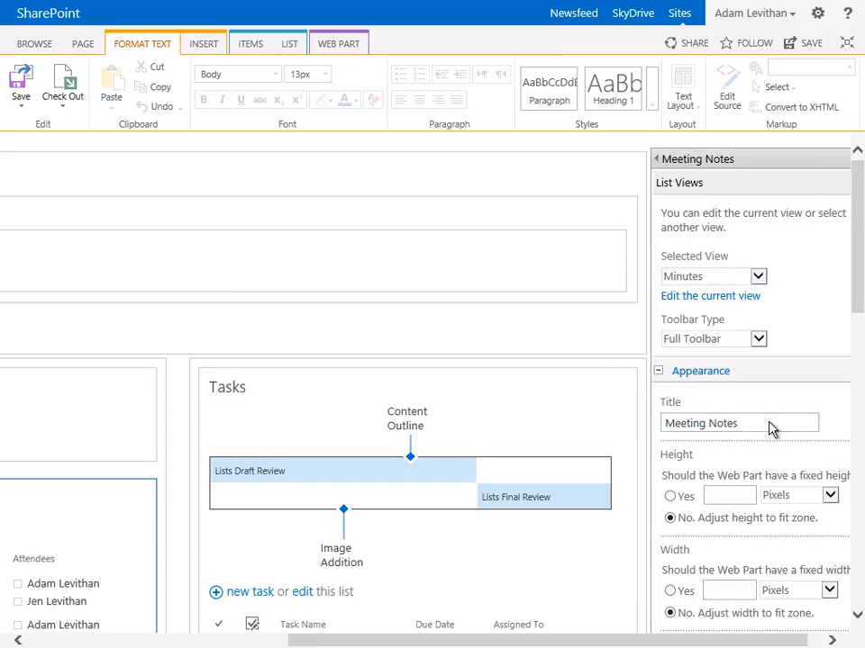
double_click(753, 424)
key("ctrl+a")
type("Minutes")
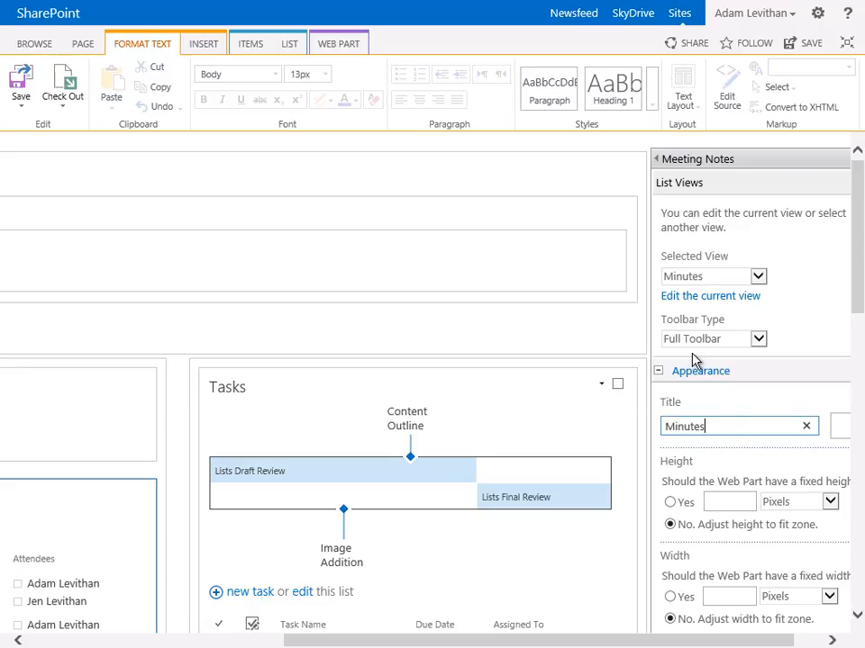
left_click(758, 340)
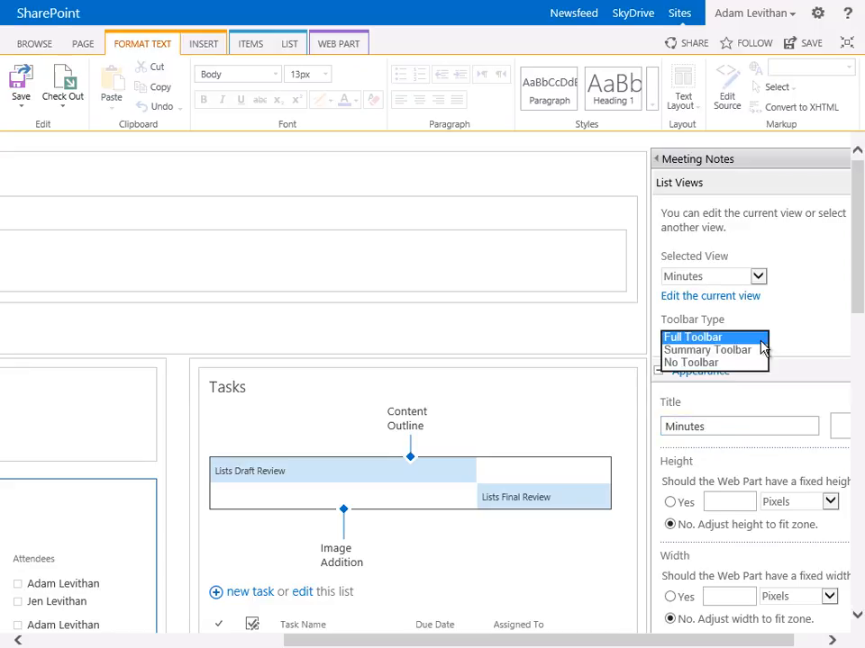
left_click(744, 364)
left_click_drag(861, 303, 858, 456)
left_click(834, 389)
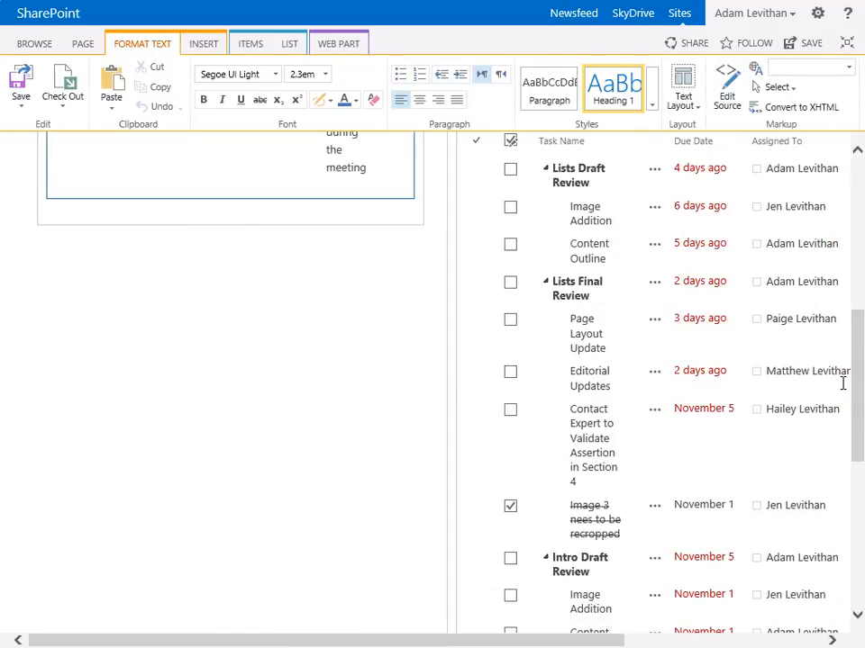
Save the Team Meeting page while keeping it in edit mode
left_click_drag(858, 392, 857, 268)
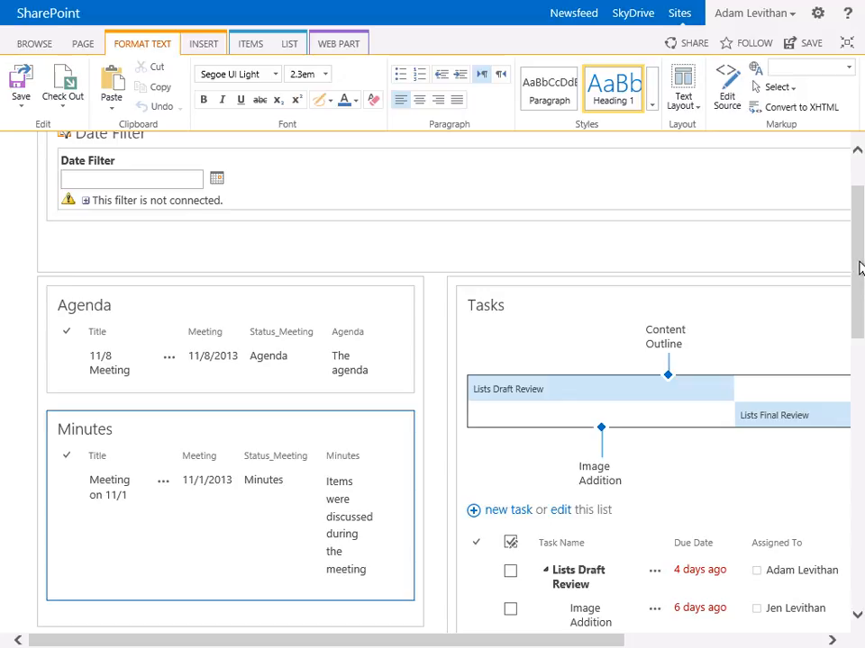
left_click(22, 108)
left_click(63, 166)
Edit the Minutes web part's current view and set its view style to Newsletter
left_click_drag(857, 256, 838, 227)
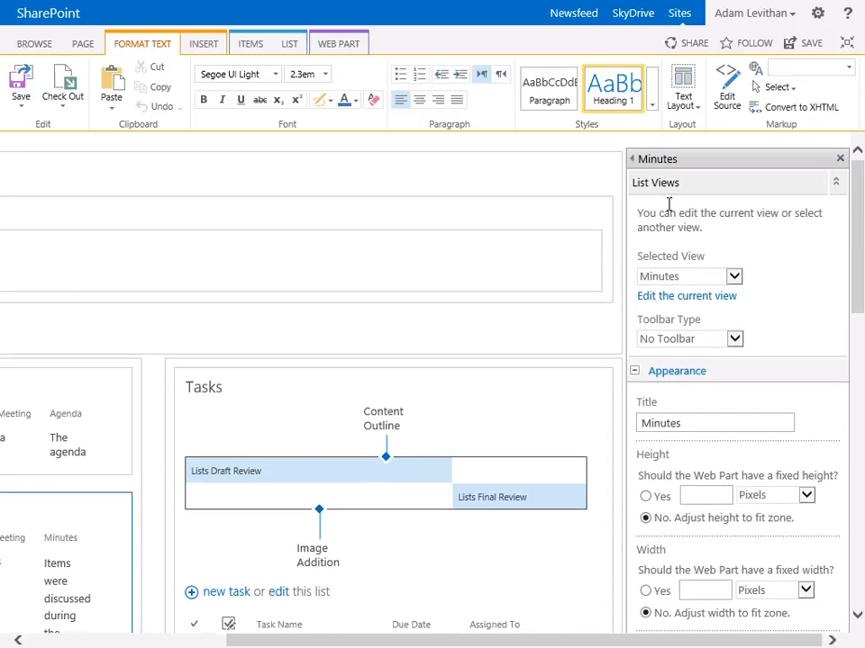
left_click(690, 307)
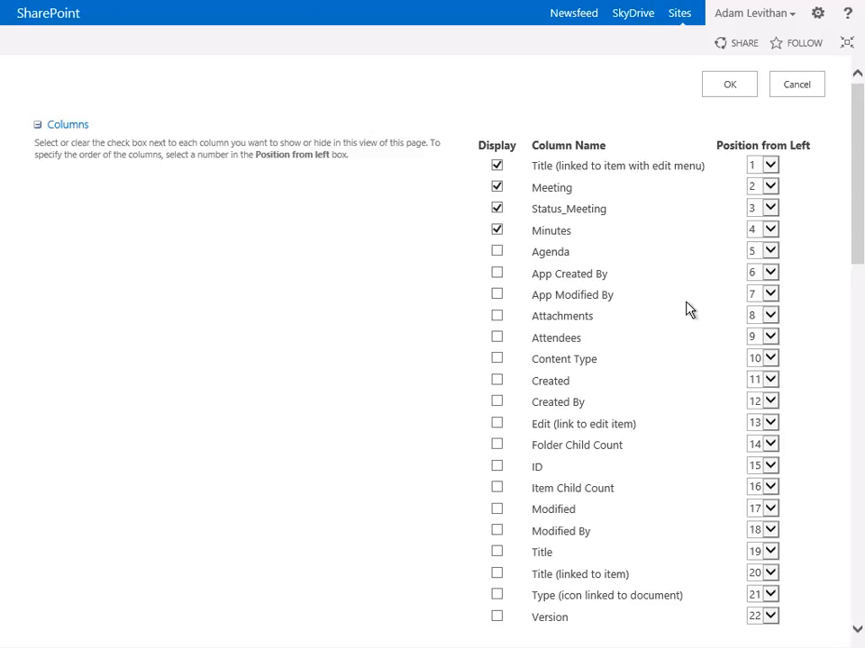
left_click_drag(860, 248, 856, 602)
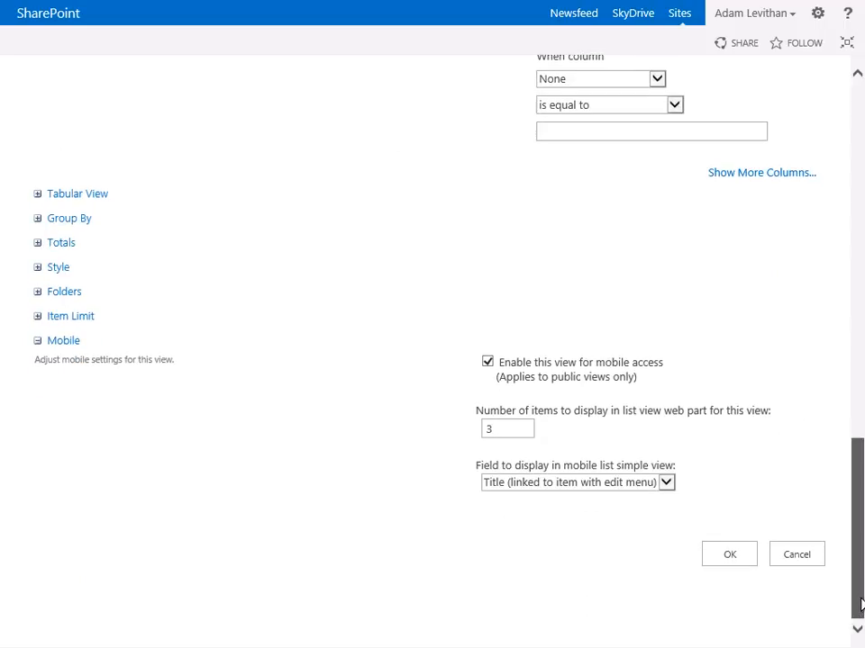
left_click(38, 268)
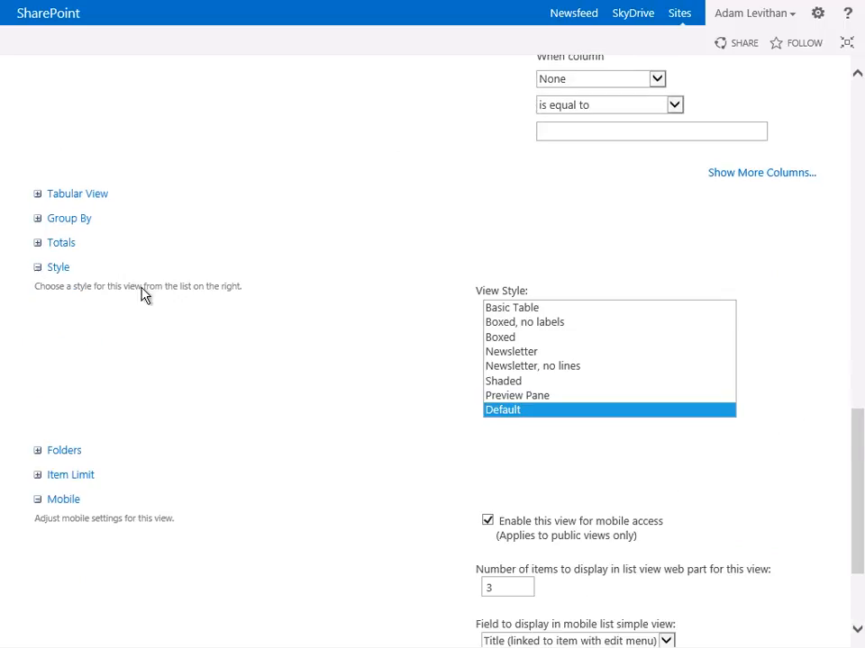
left_click(559, 357)
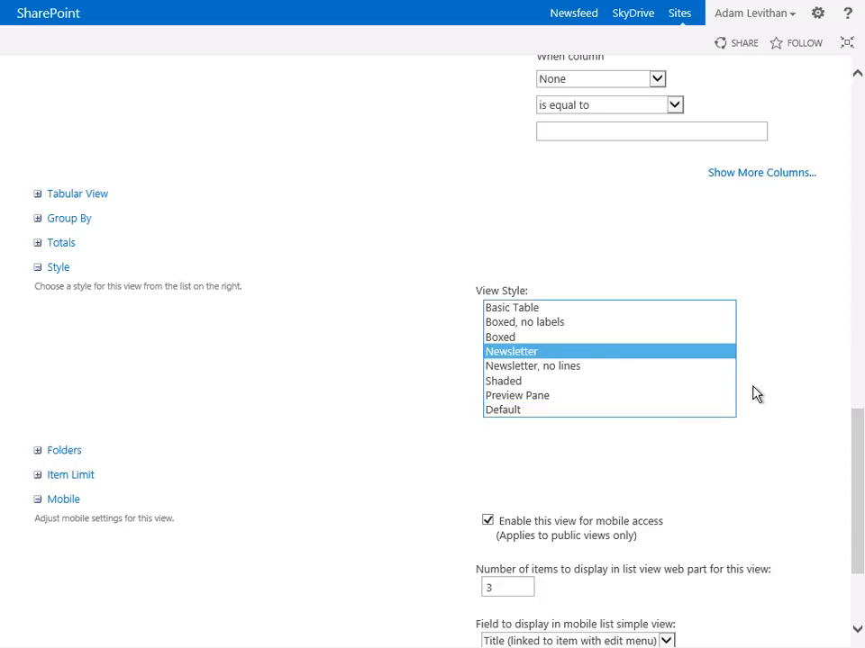
left_click_drag(861, 411, 858, 502)
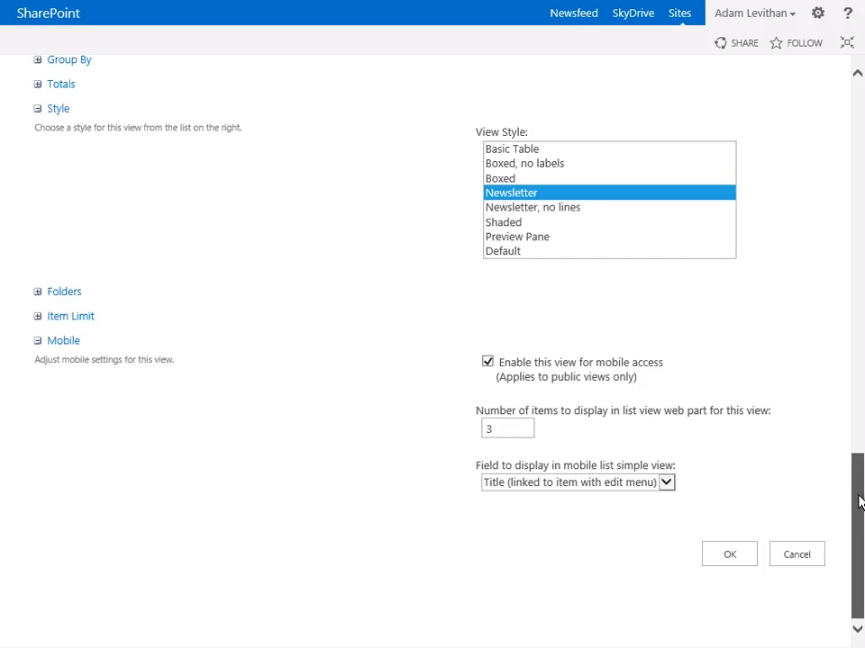
left_click(720, 558)
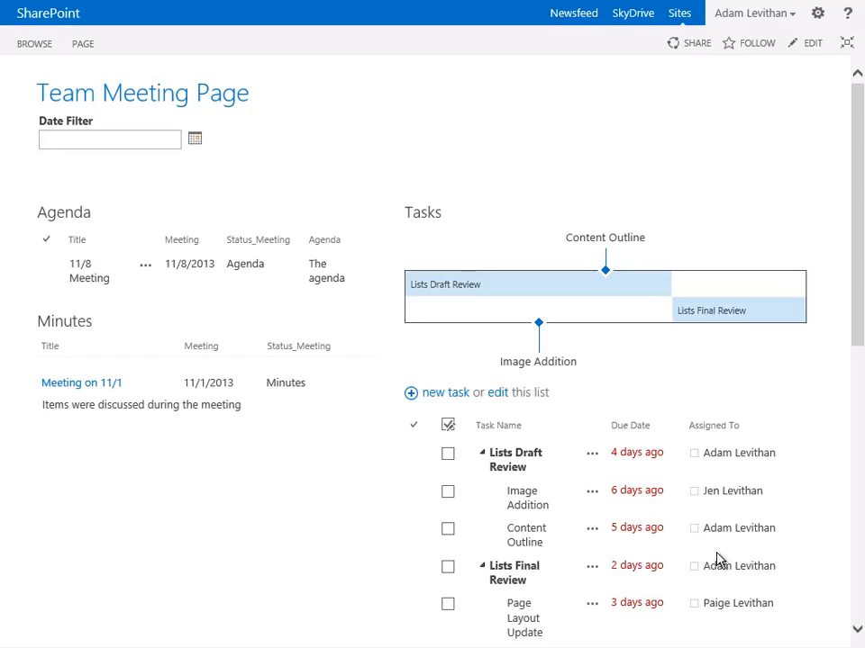
left_click(107, 260)
left_click_drag(226, 413, 24, 407)
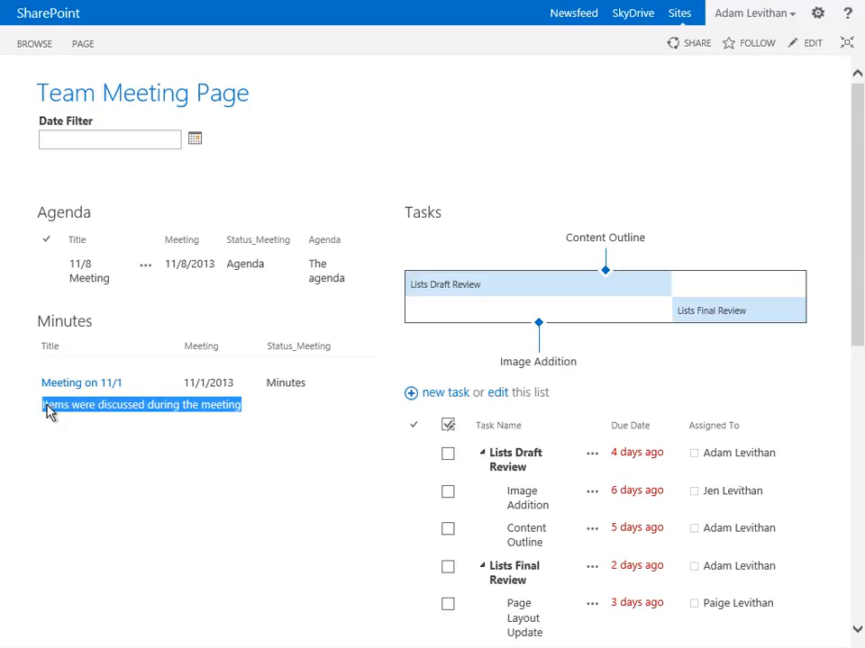
left_click(253, 413)
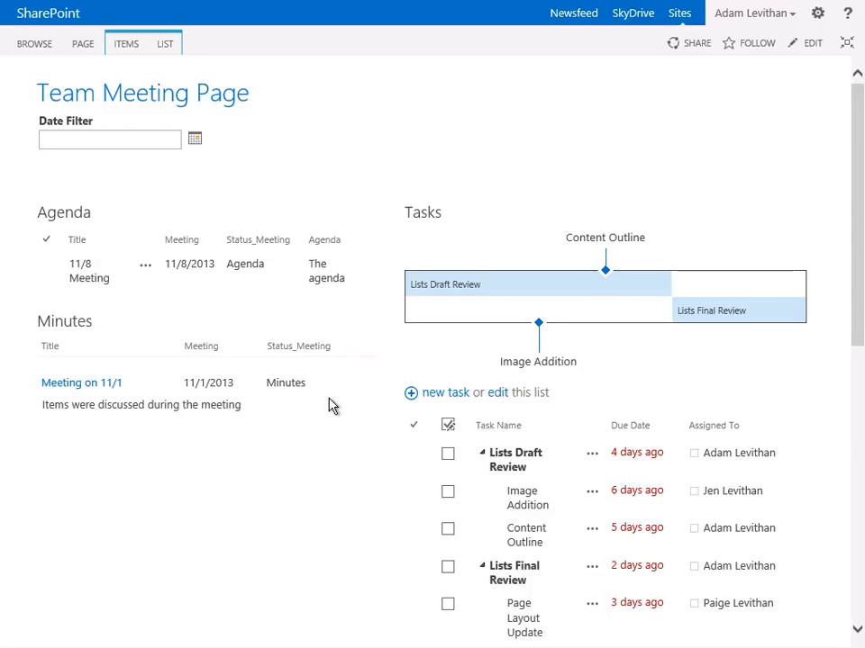
Edit the page's Tasks web part to hide its timeline and use No Toolbar, and apply the settings
left_click(810, 51)
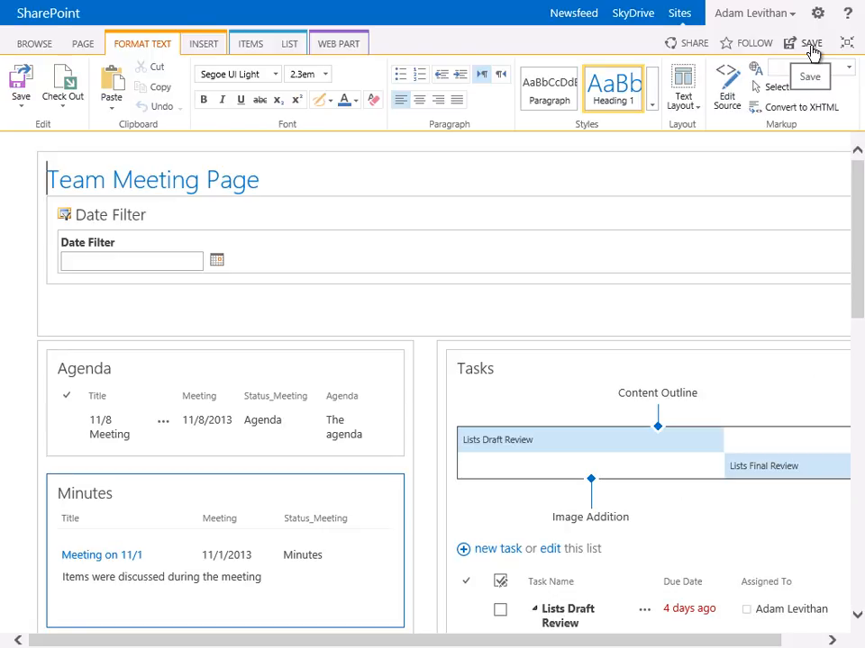
left_click_drag(734, 641, 832, 627)
left_click(803, 366)
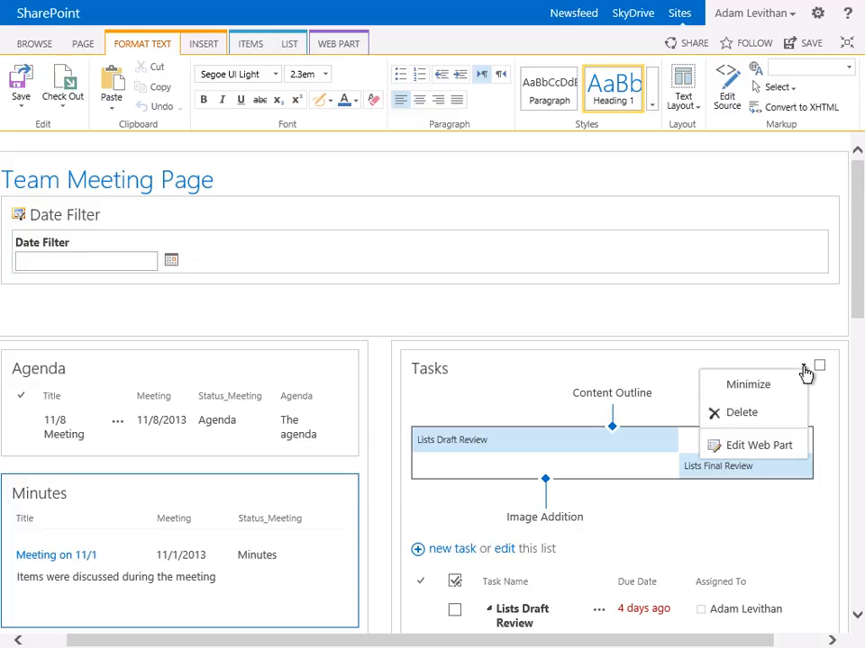
left_click(758, 446)
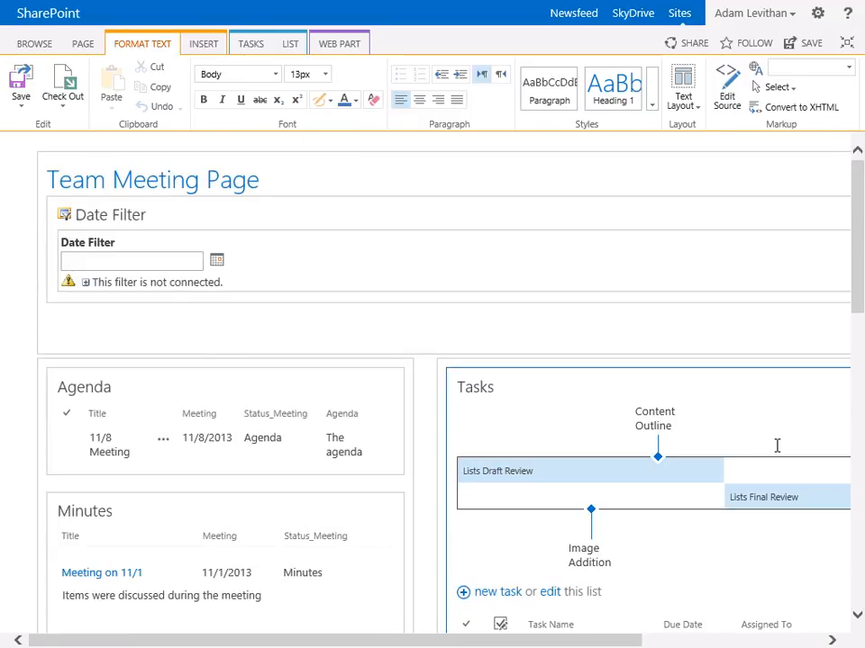
left_click_drag(575, 645, 755, 645)
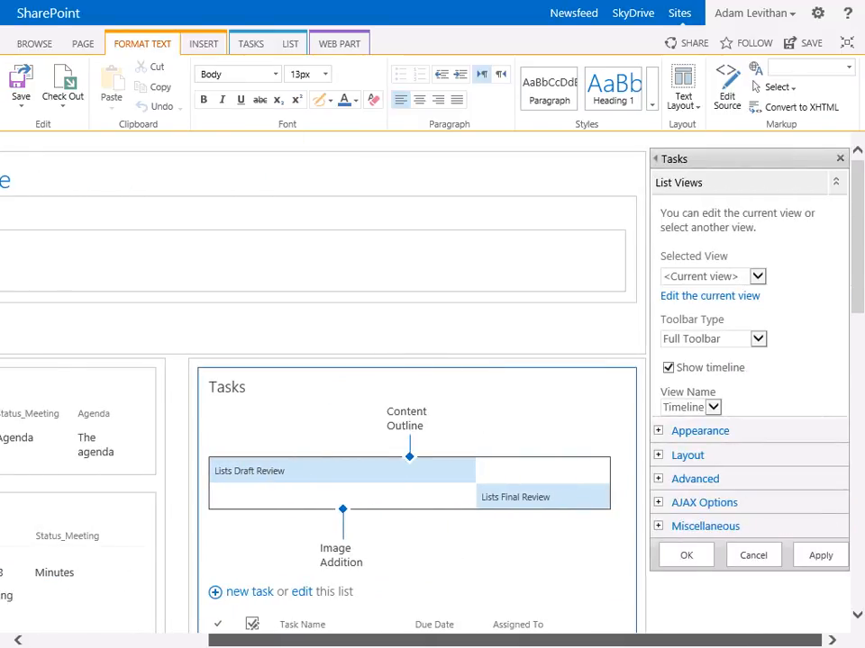
left_click(668, 369)
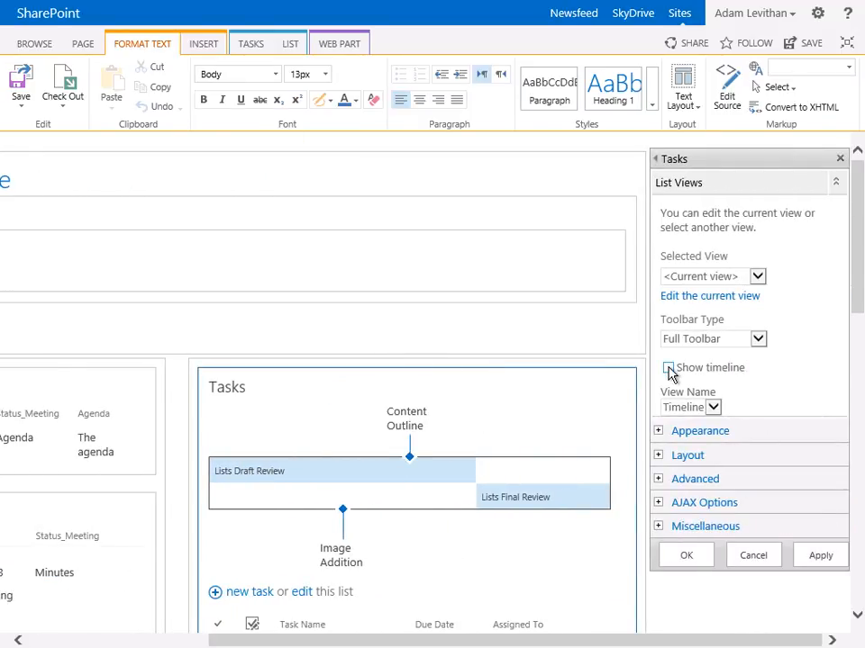
left_click(758, 340)
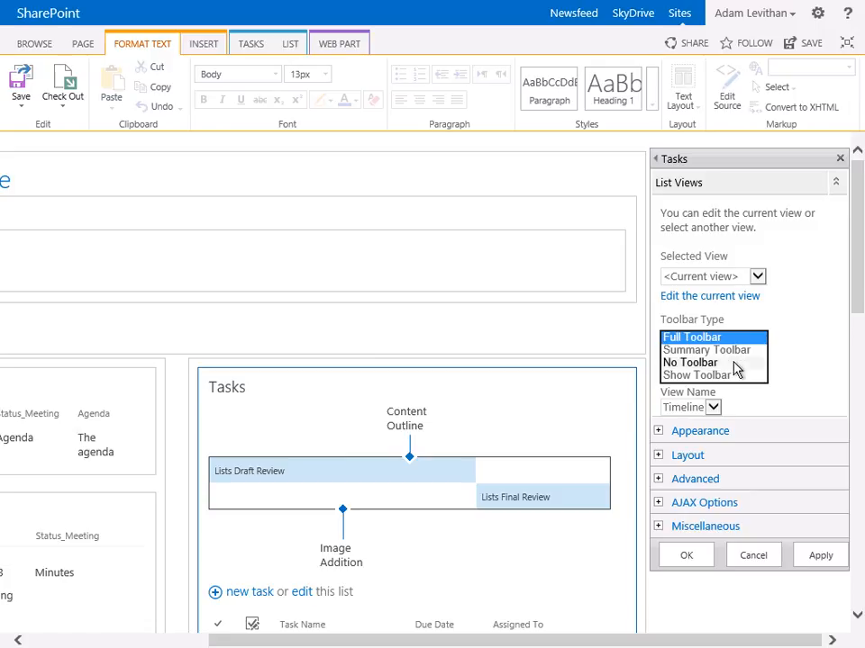
left_click(735, 364)
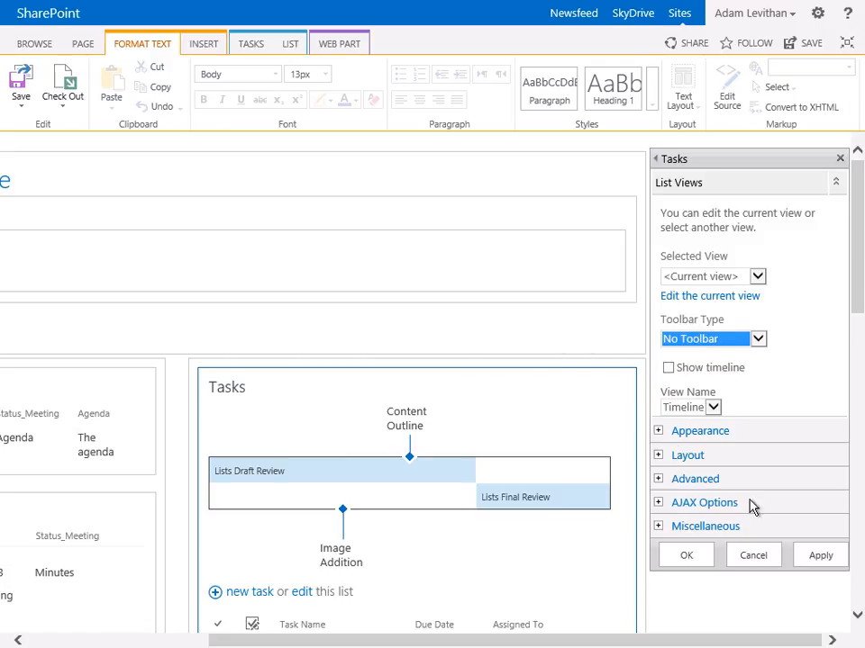
left_click(810, 557)
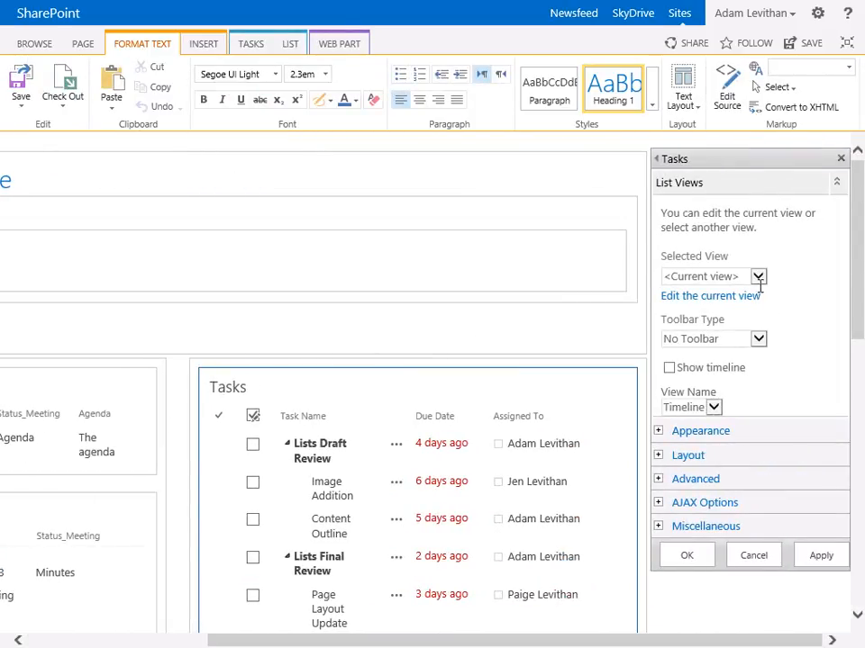
Edit the Tasks web part's current view and filter it to items whose Meeting column is not equal to blank
left_click(715, 298)
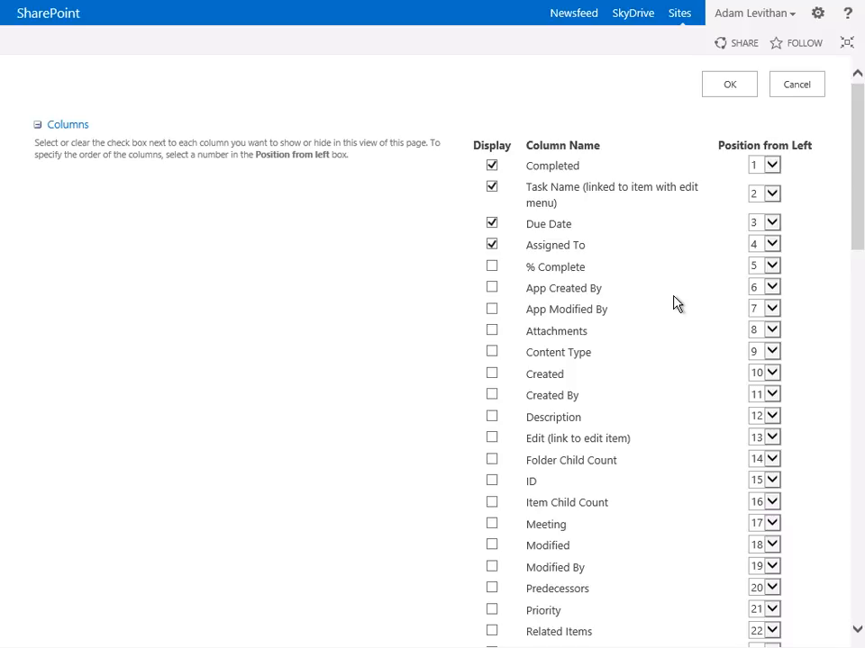
scroll(674, 303, "down", 10)
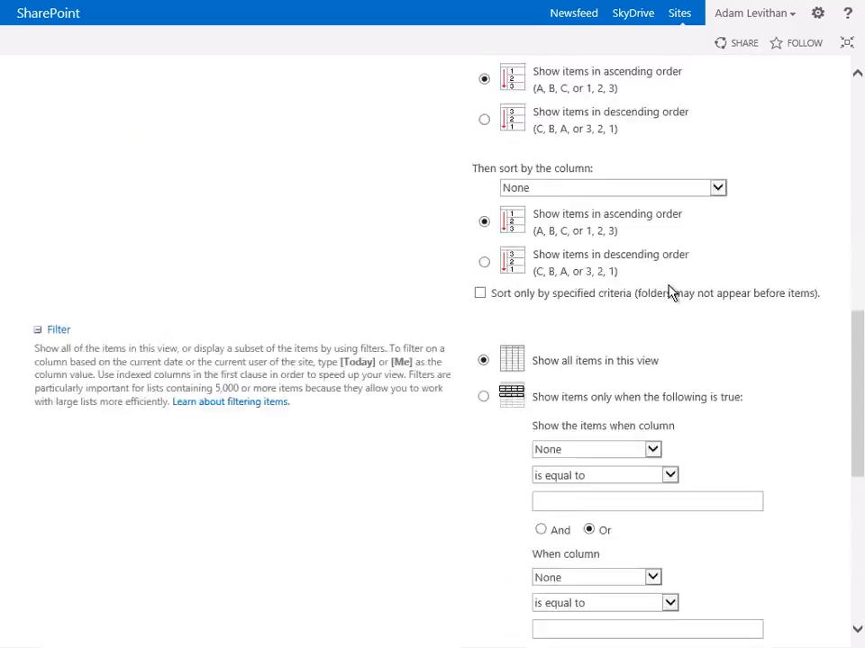
left_click(484, 220)
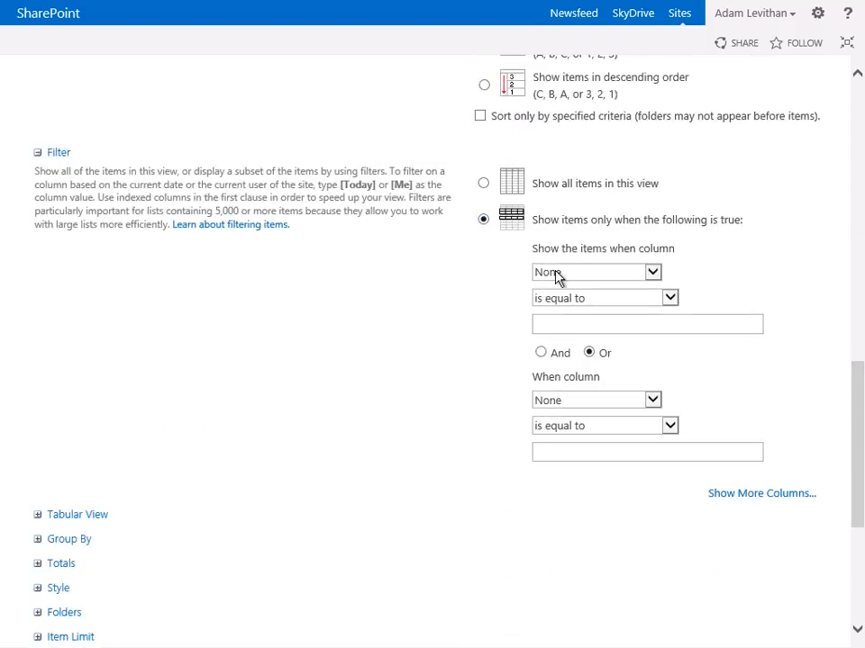
left_click(556, 274)
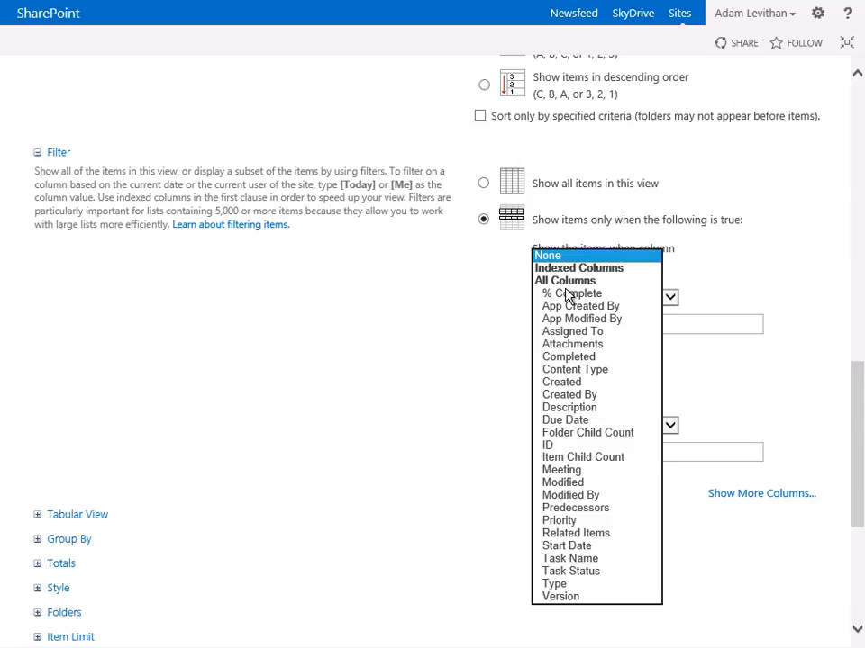
left_click(569, 471)
left_click(587, 298)
left_click(593, 308)
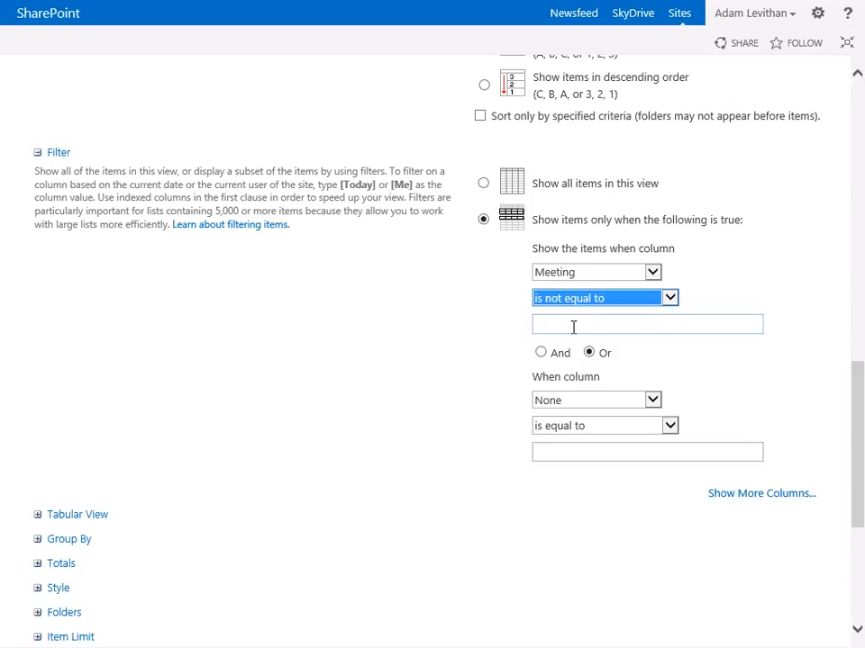
Group the Tasks view first by the Meeting column in ascending order, collapsed by default, and save the view
scroll(387, 336, "down", 3)
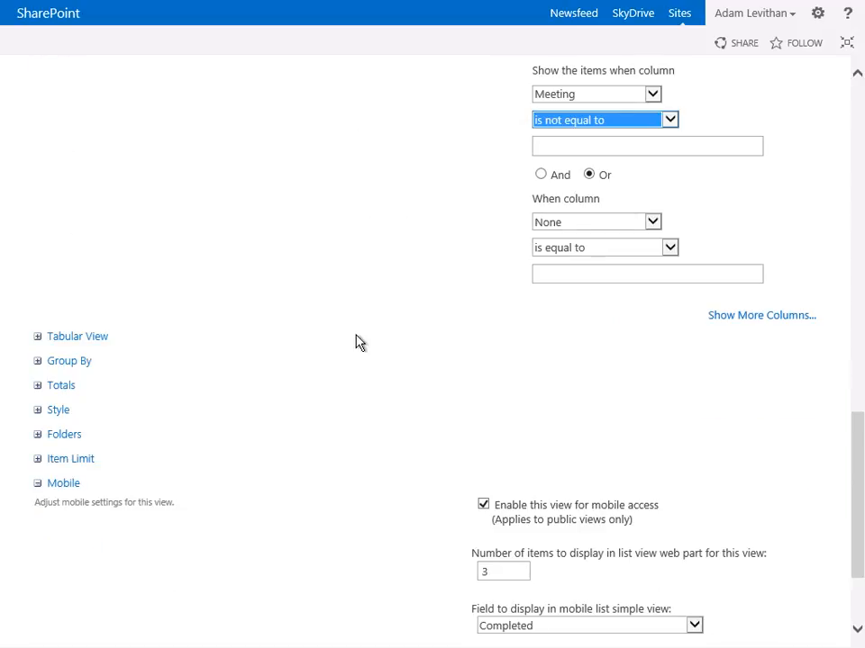
left_click(37, 361)
left_click(549, 405)
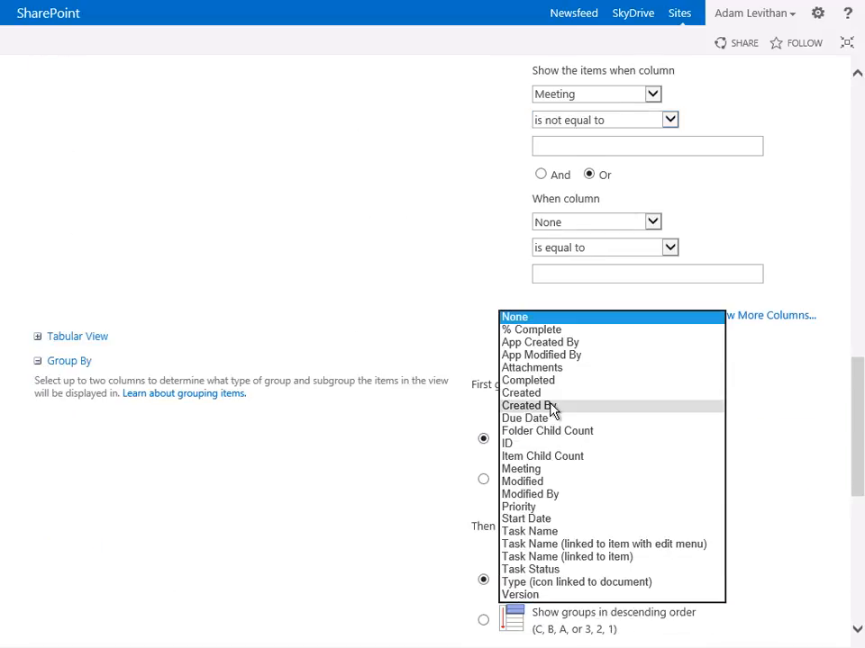
left_click(544, 466)
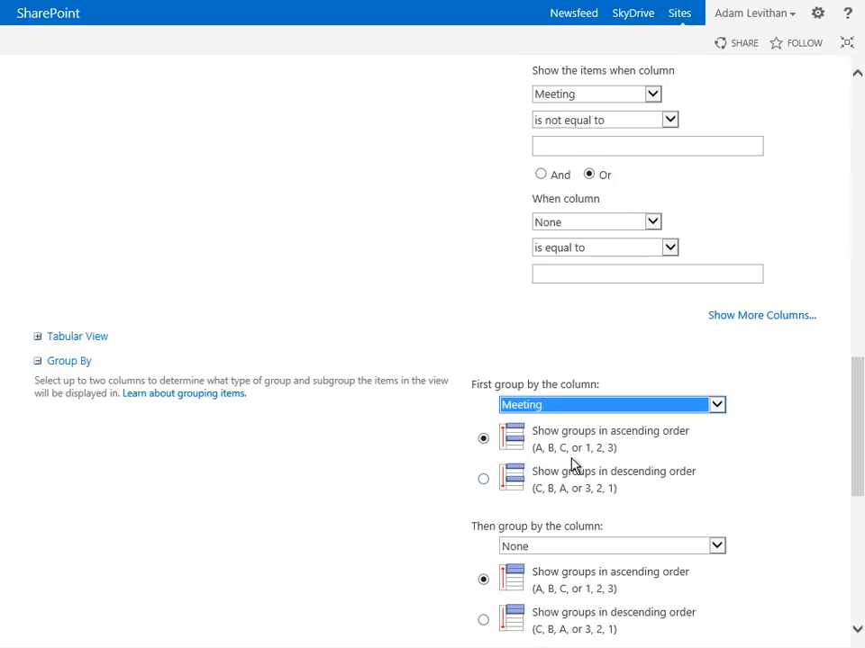
scroll(569, 467, "down", 3)
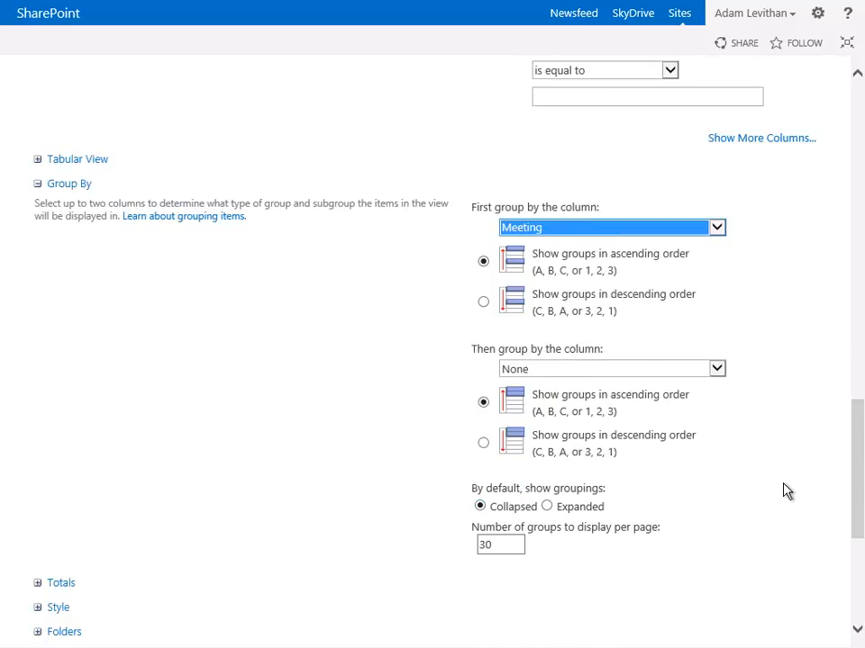
scroll(783, 489, "down", 3)
left_click(716, 633)
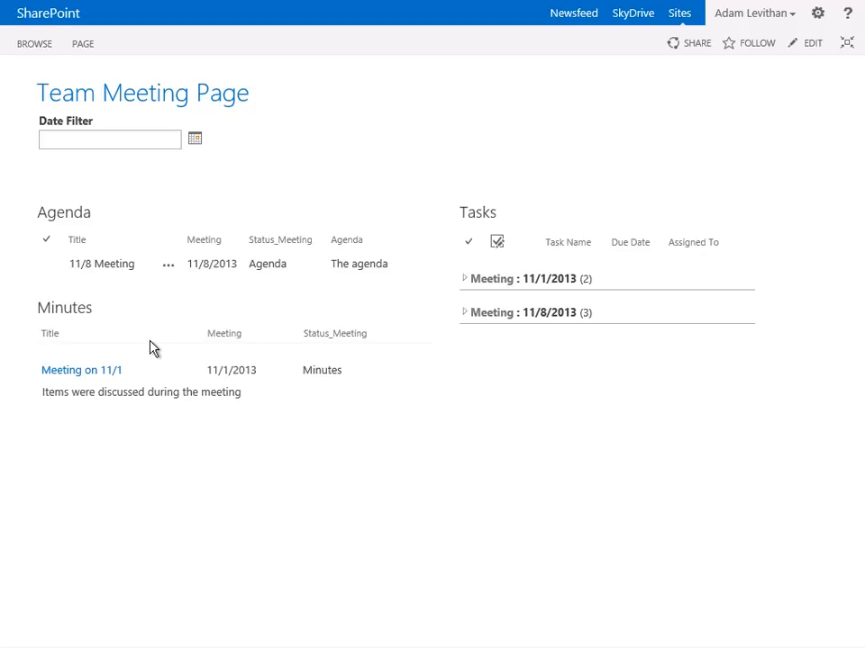
Reopen the page for editing and connect the Minutes web part to get filter values from Date Filter, with Meeting as the consumer field
left_click(808, 50)
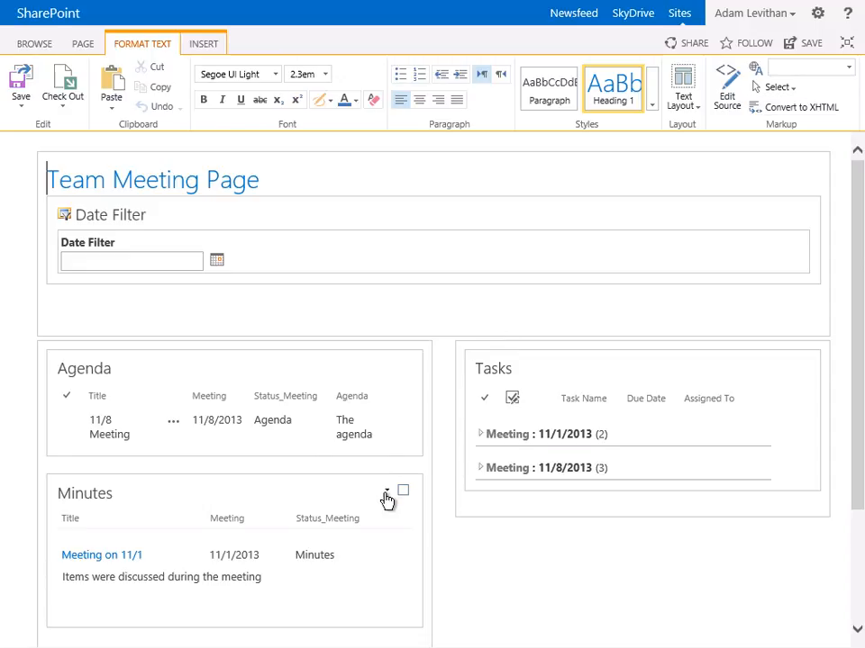
left_click(388, 494)
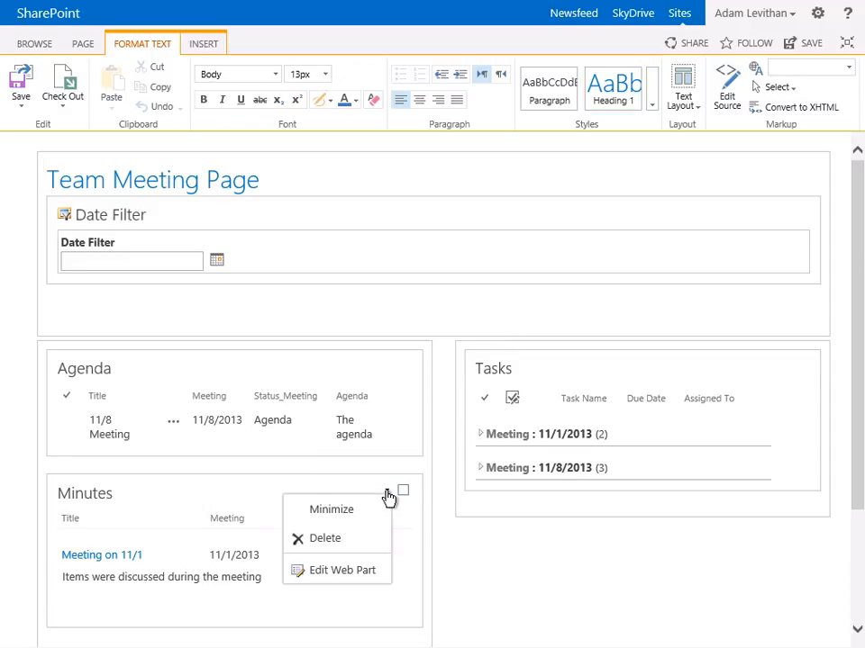
left_click(357, 575)
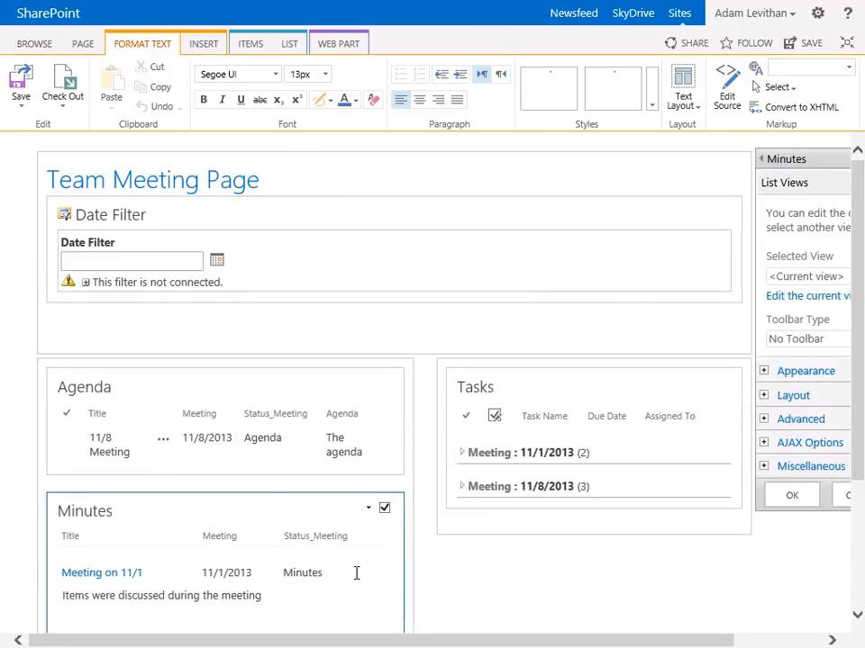
left_click(368, 510)
mouse_move(321, 627)
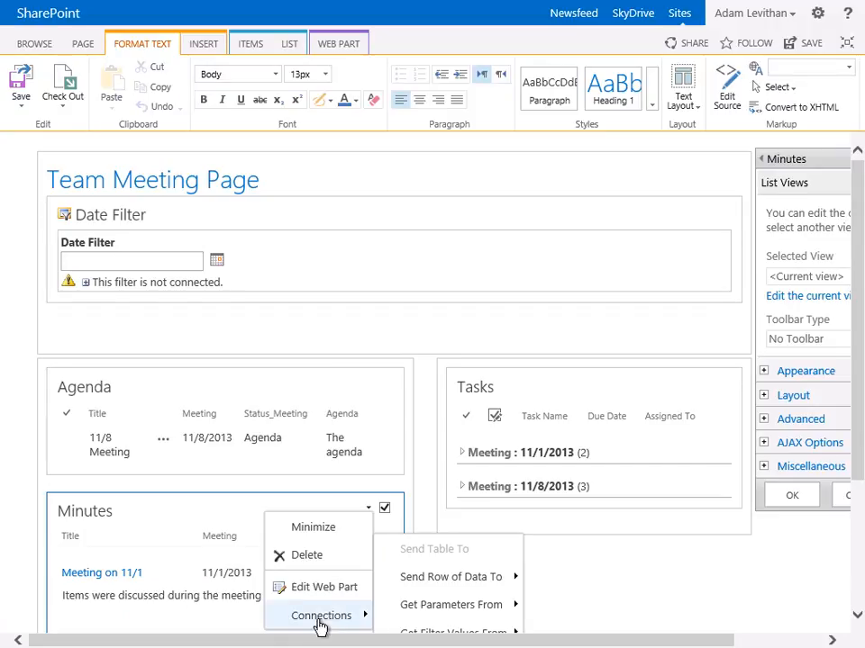
mouse_move(425, 620)
scroll(425, 620, "down", 1)
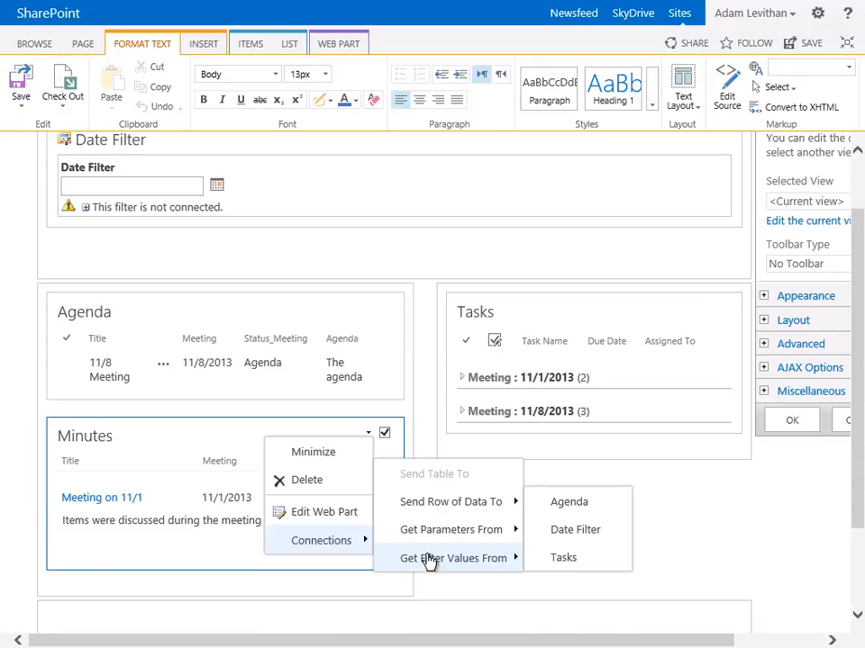
left_click(578, 530)
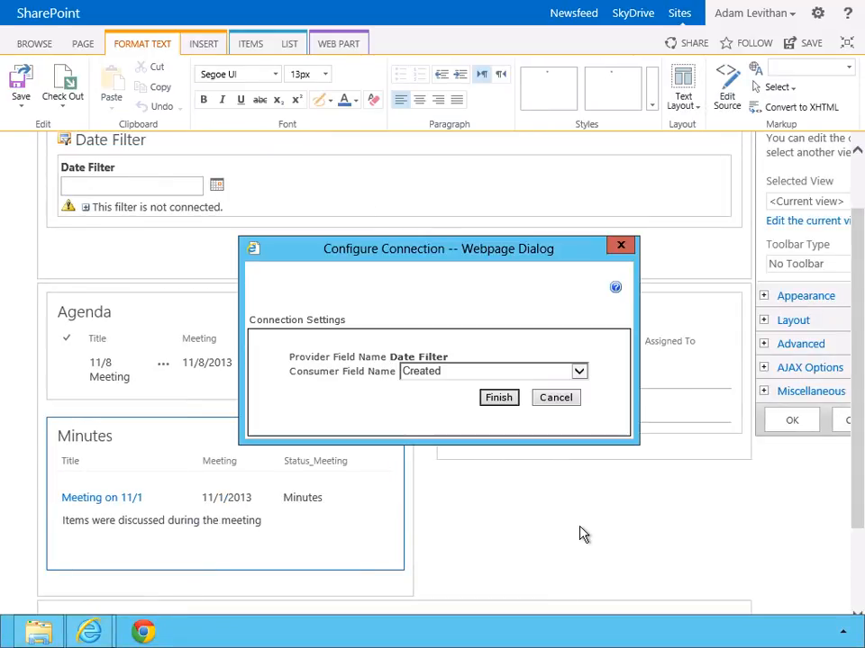
left_click(459, 375)
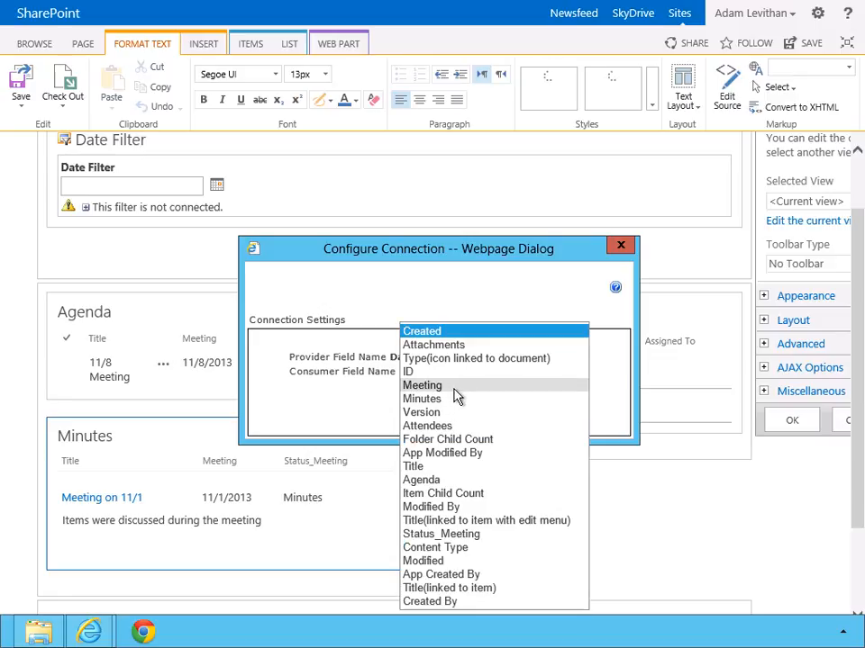
left_click(456, 386)
left_click(498, 399)
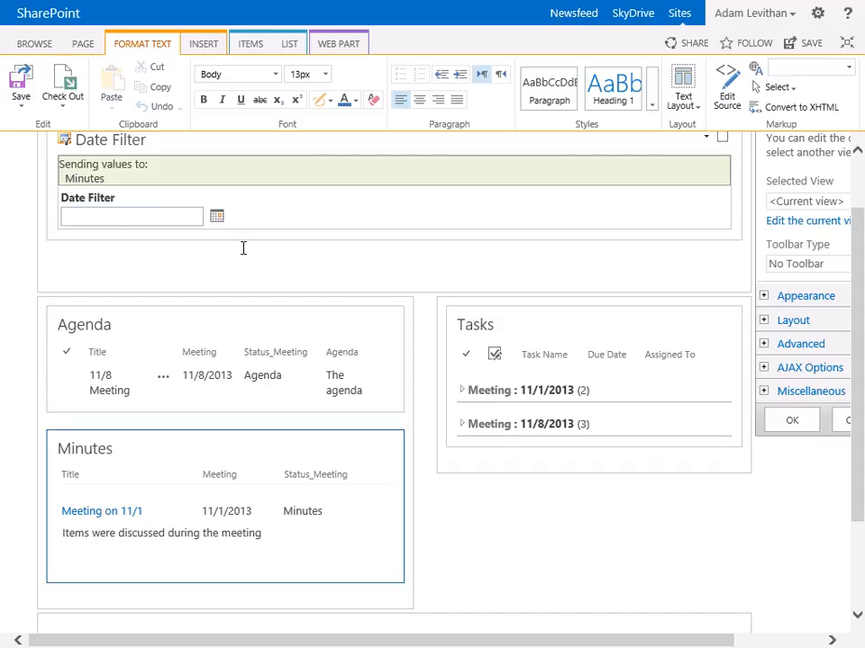
Connect the Agenda web part to get filter values from Date Filter using the Meeting consumer field, and save the page
left_click(368, 325)
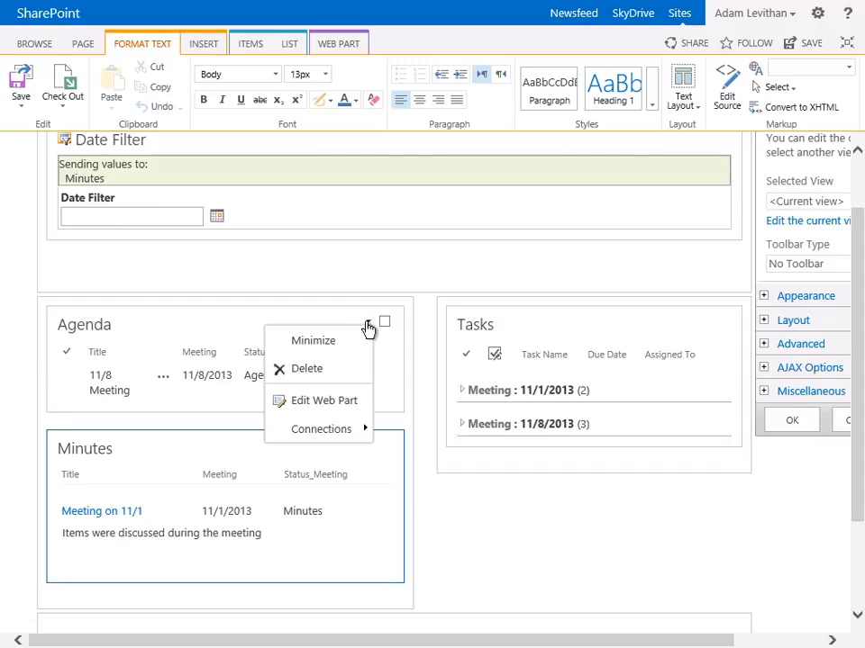
mouse_move(350, 432)
mouse_move(432, 520)
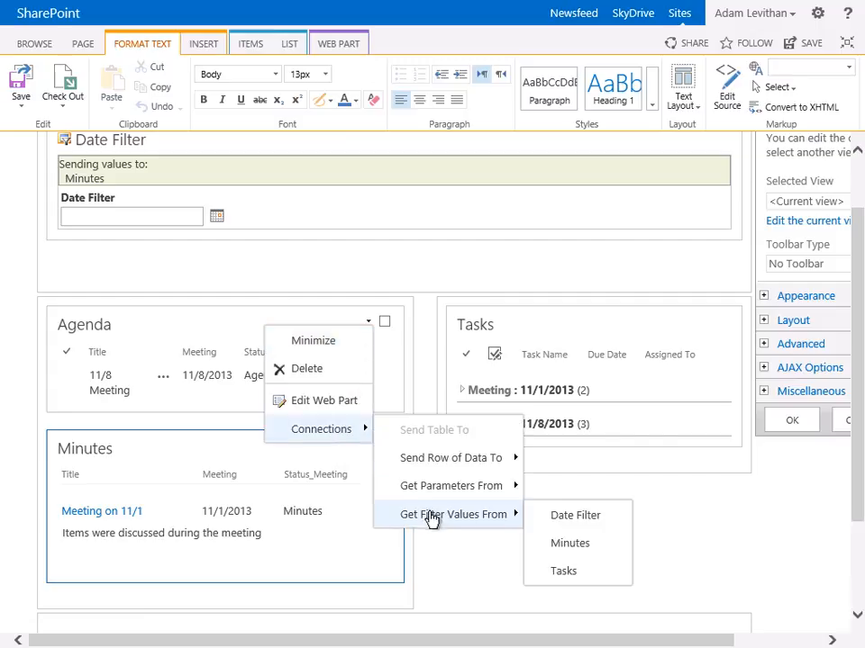
left_click(564, 520)
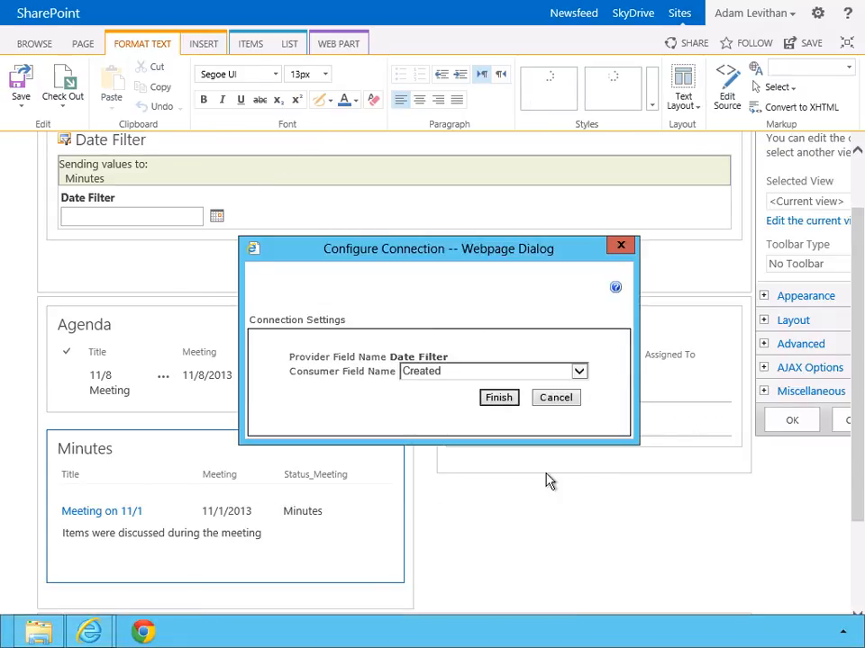
left_click(459, 371)
left_click(458, 387)
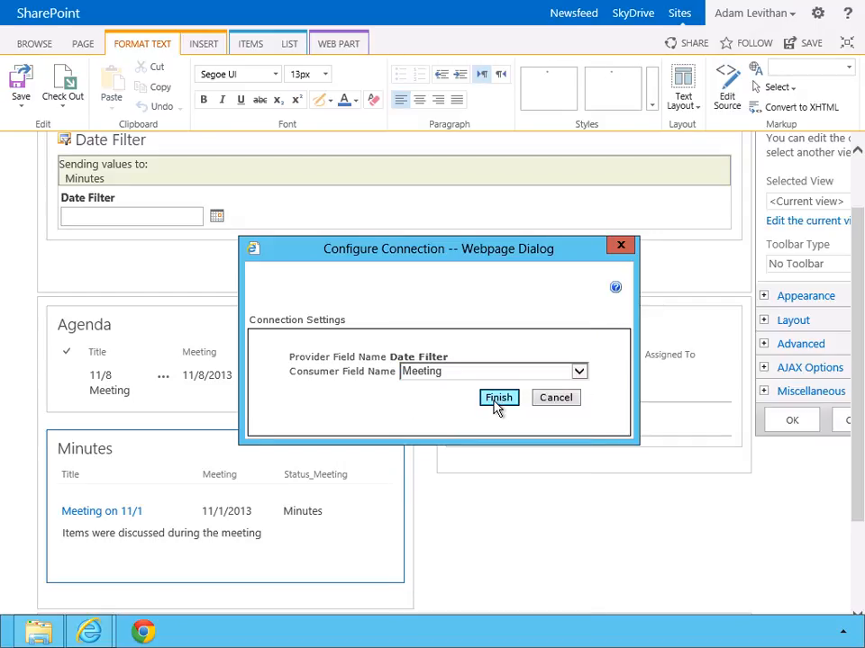
left_click(496, 406)
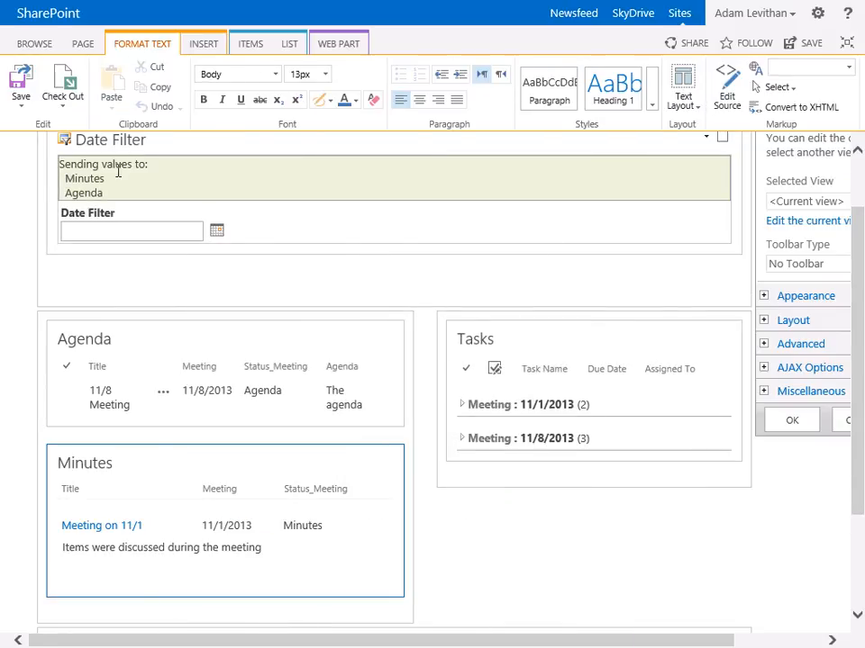
left_click(806, 45)
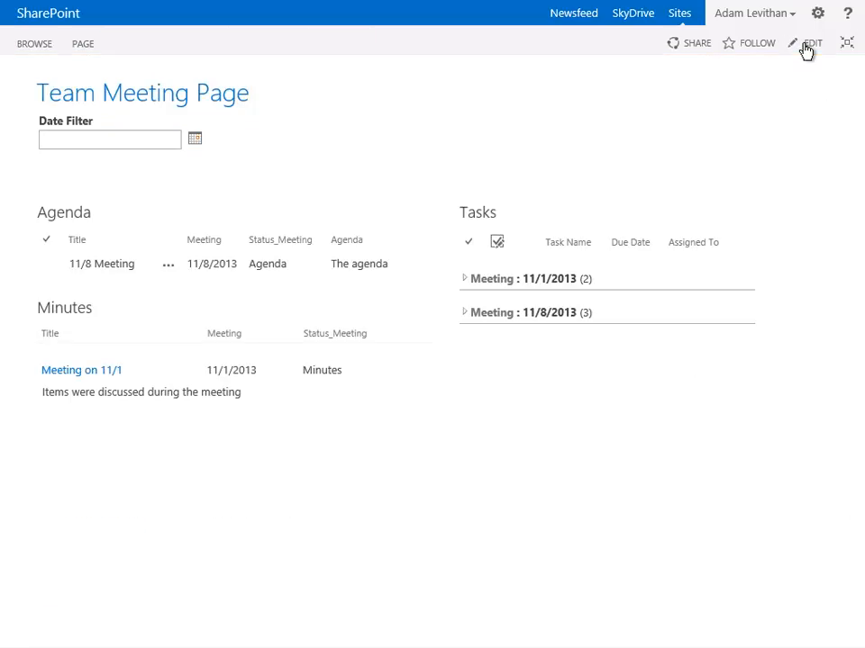
Test the Date Filter on the saved page with the date 11/1
left_click(78, 140)
type("11/1")
key("Return")
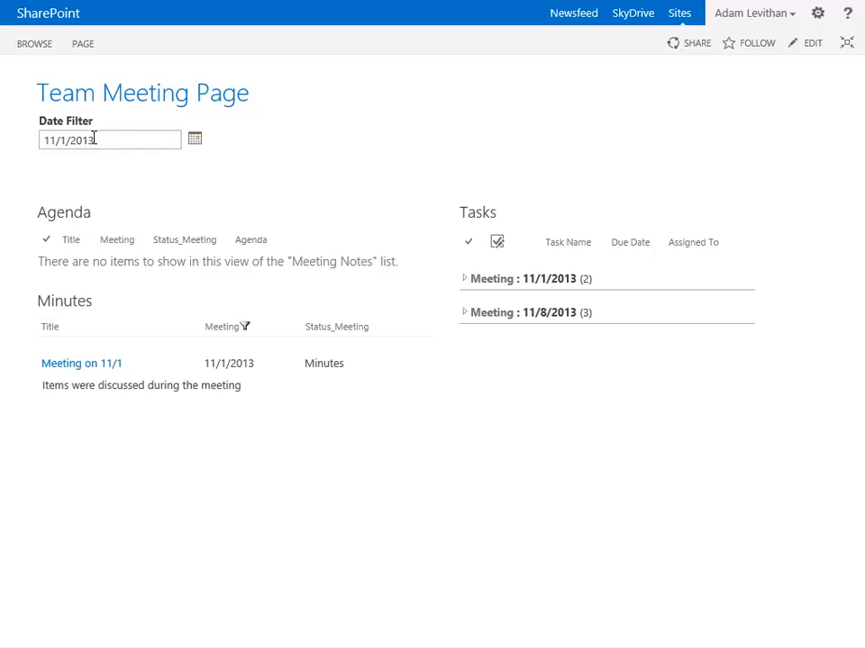
Change the Date Filter to 11/8 and apply it to the meeting lists
left_click_drag(97, 140, 56, 140)
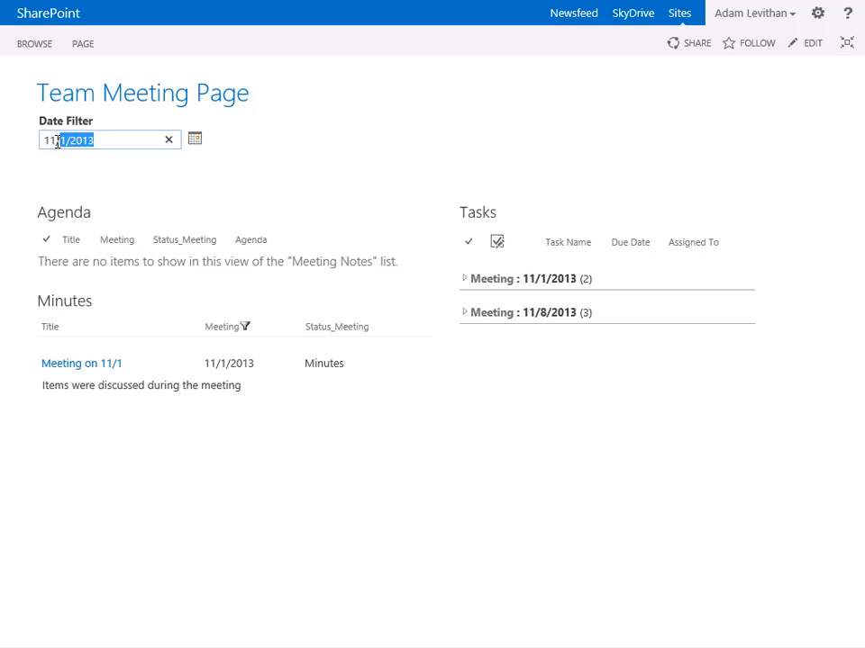
type("/8")
key("Return")
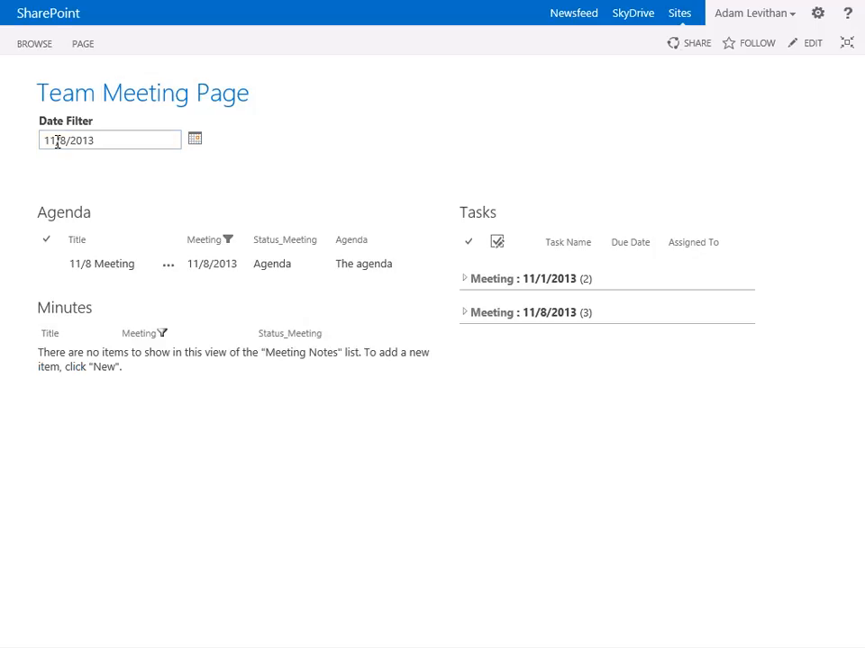